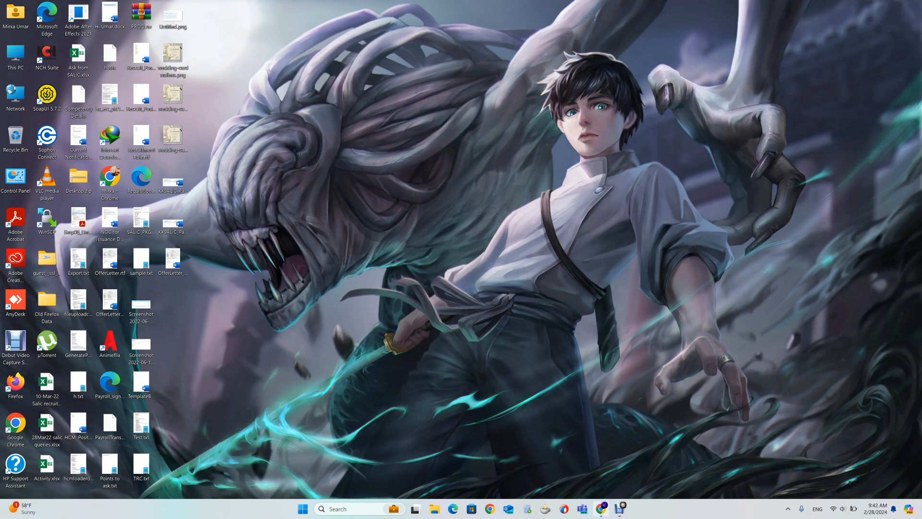
# Search Google for "adobe" in a new Chrome tab, view the results and close the browser
pyautogui.click(601, 509)
pyautogui.hotkey('ctrl', 't')
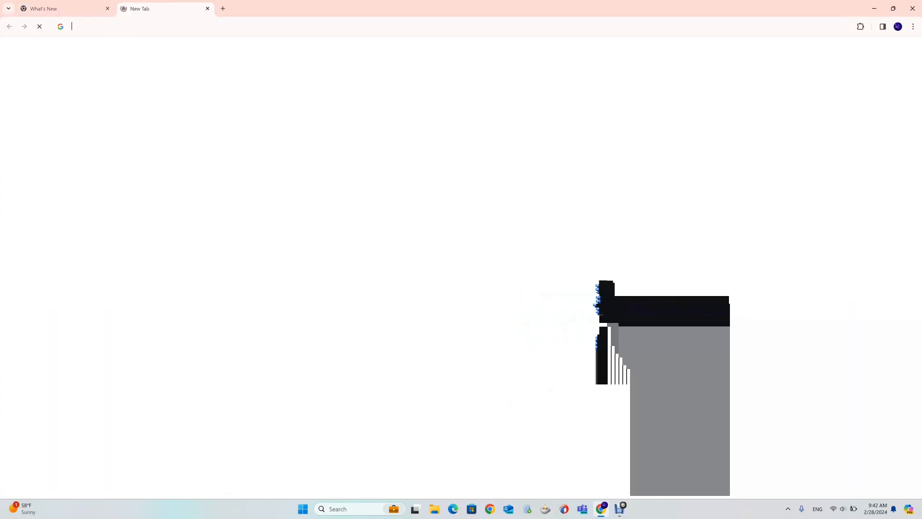
pyautogui.write('adobe')
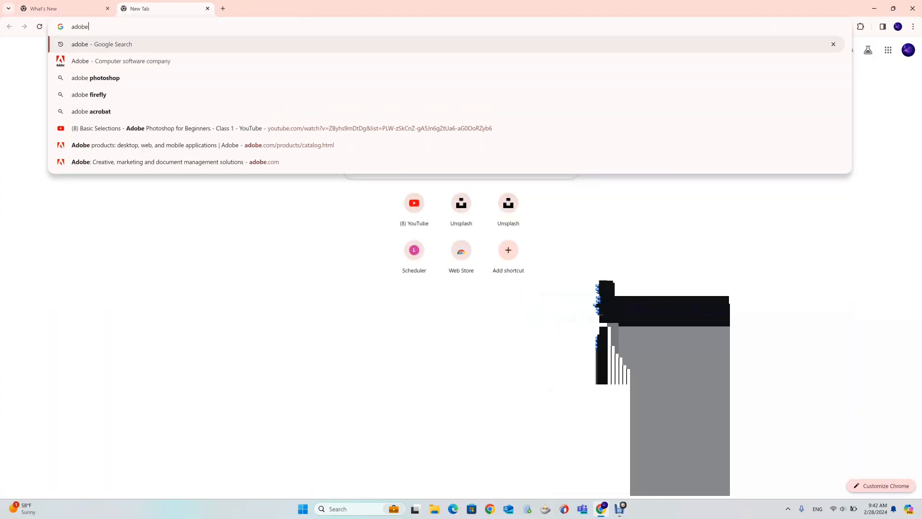
pyautogui.press('Down')
pyautogui.press('Return')
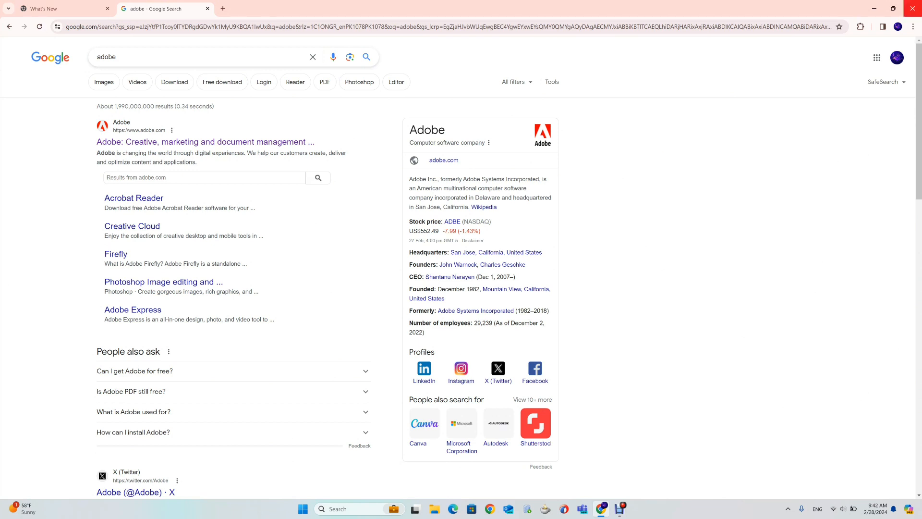
pyautogui.click(913, 8)
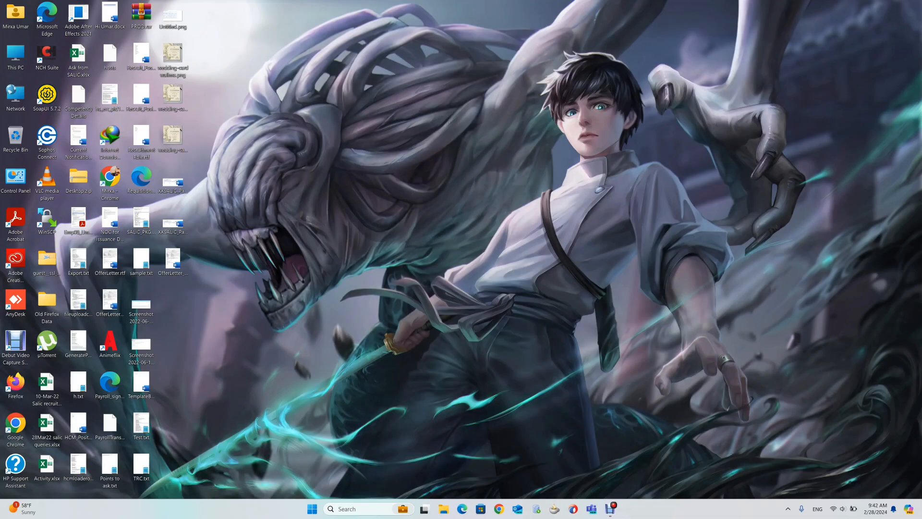
# Find and launch Adobe Photoshop 2020
pyautogui.press('super')
pyautogui.write('phot')
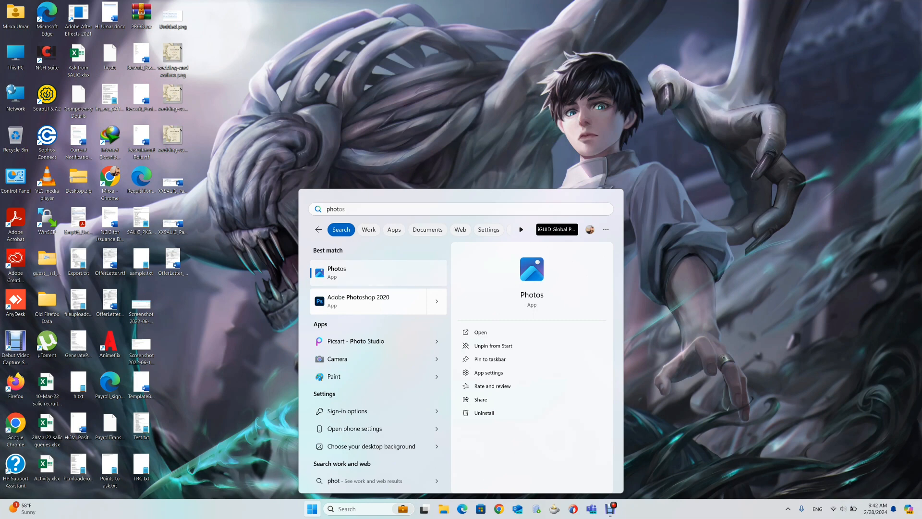
pyautogui.click(368, 301)
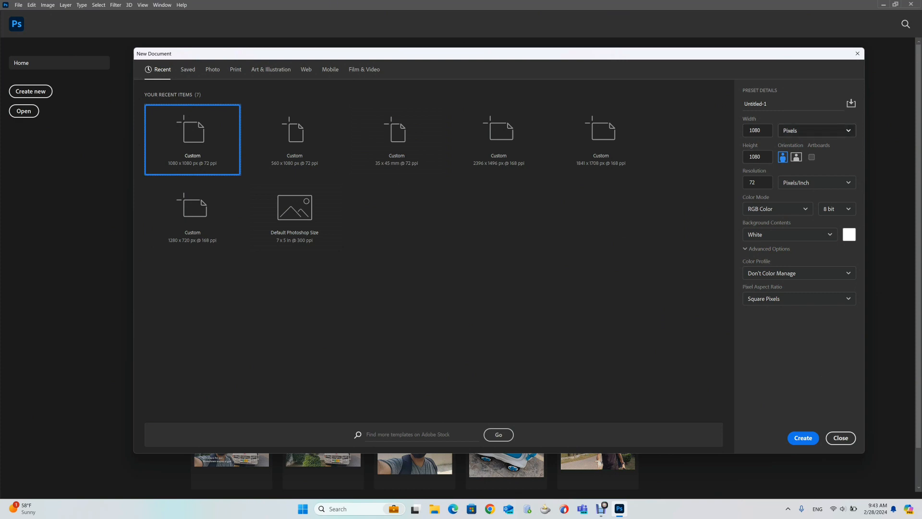
# Set the new document's width to 1920 with Pixels as the unit
pyautogui.click(817, 130)
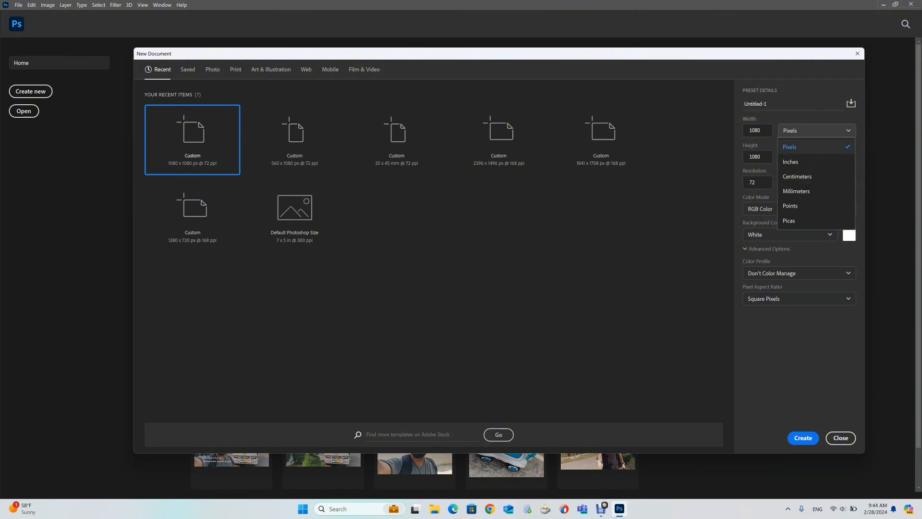
pyautogui.click(798, 147)
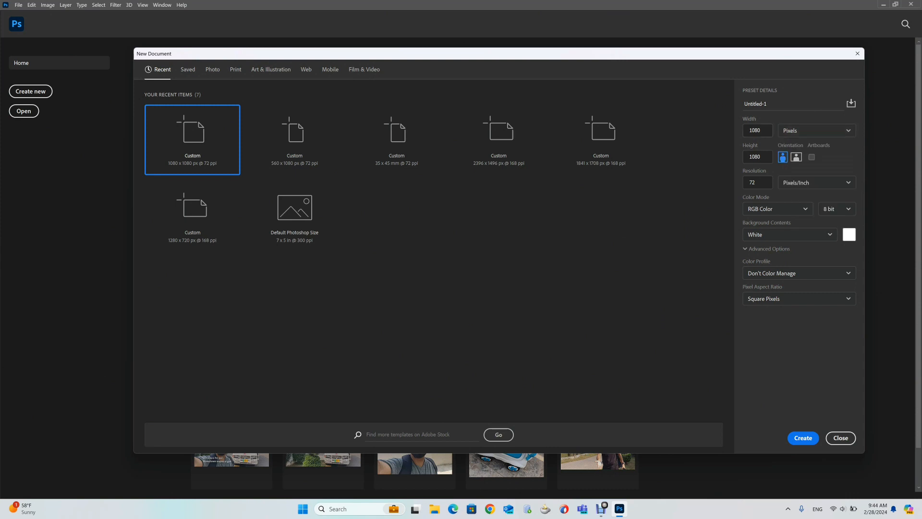
pyautogui.moveTo(761, 131); pyautogui.dragTo(748, 131)
pyautogui.write('18')
pyautogui.write('20')
pyautogui.click(761, 157)
pyautogui.press('Return')
pyautogui.doubleClick(755, 130)
pyautogui.press('Tab')
pyautogui.hotkey('shift', 'Tab')
pyautogui.write('1')
pyautogui.press('Tab')
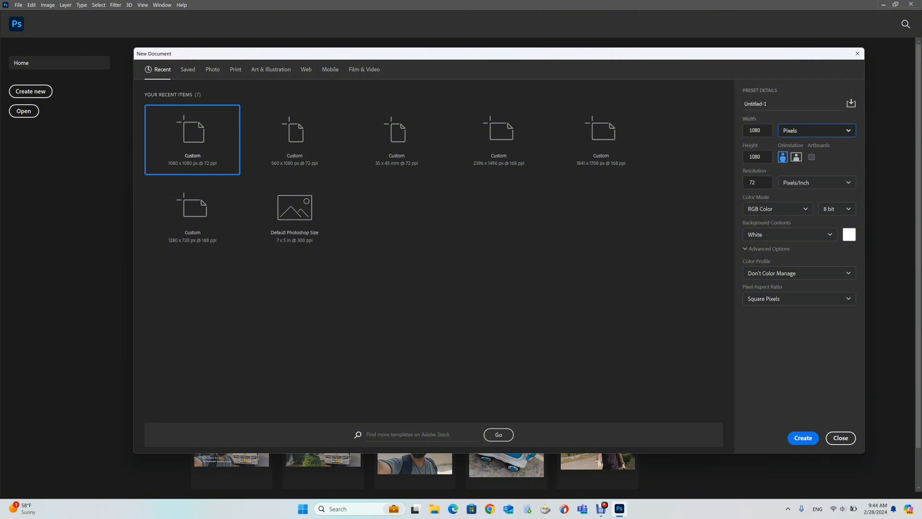
pyautogui.hotkey('shift', 'Tab')
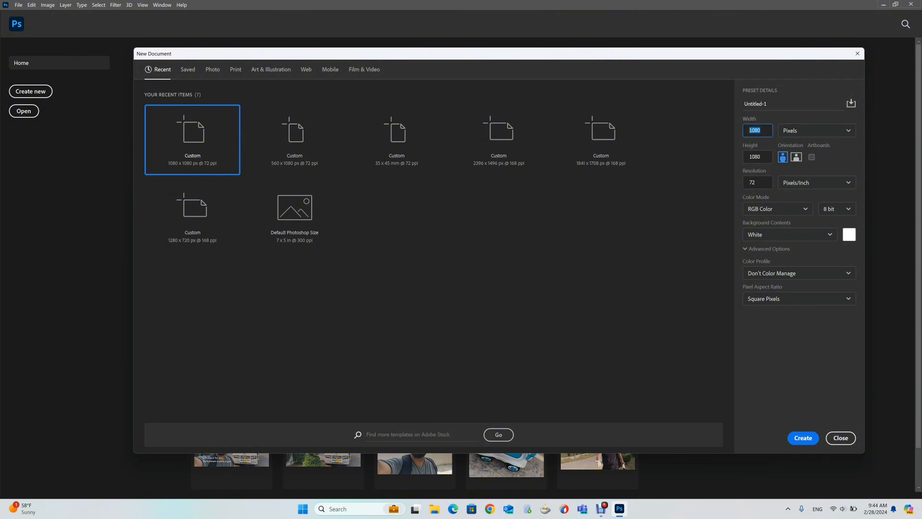
pyautogui.write('1920')
pyautogui.press('Tab')
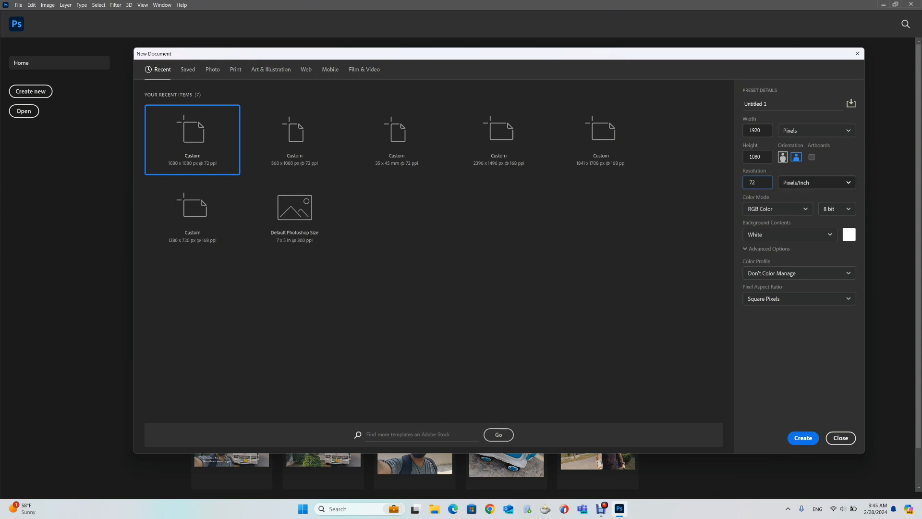
# Examine the available resolution units, color modes and bit depths for the new document without changing them
pyautogui.click(817, 182)
pyautogui.click(812, 200)
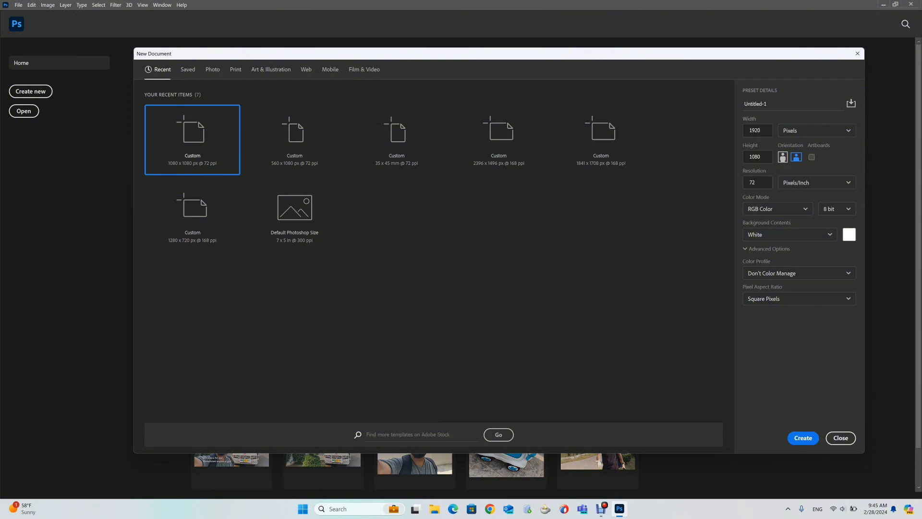
pyautogui.click(777, 209)
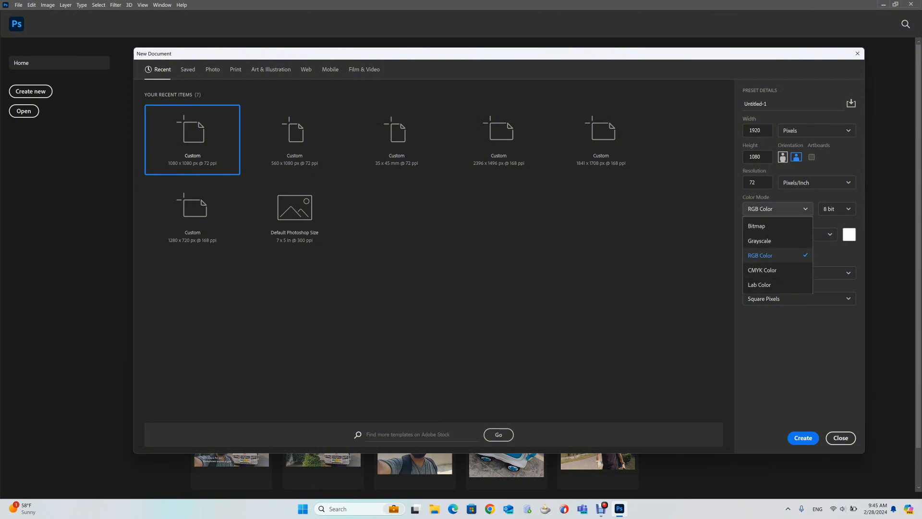
pyautogui.click(778, 209)
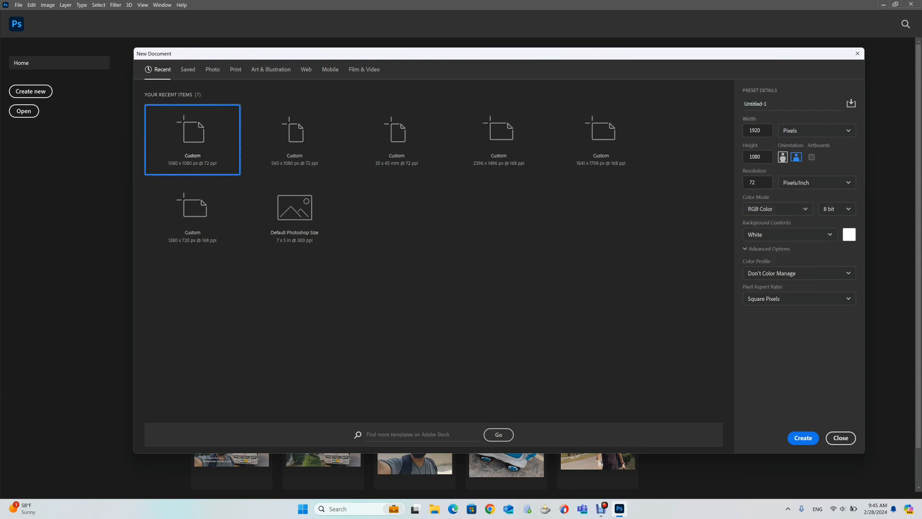
pyautogui.click(753, 183)
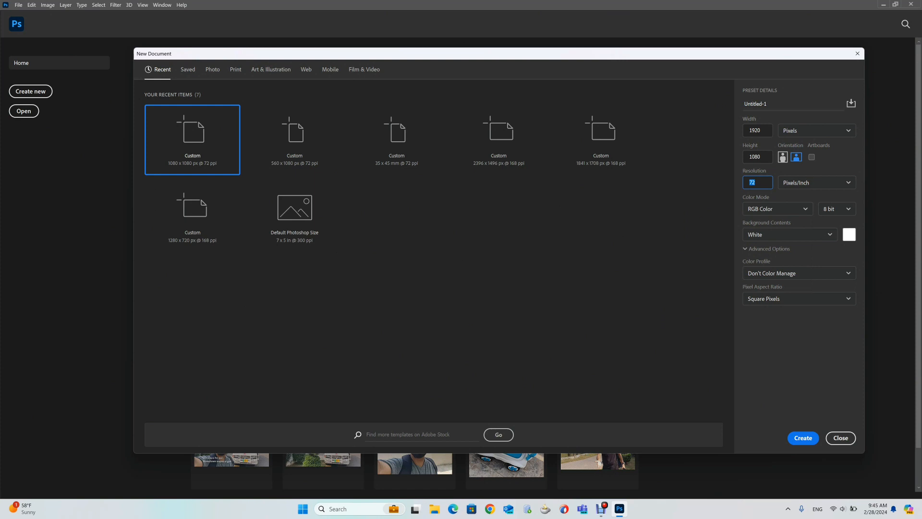
pyautogui.click(838, 209)
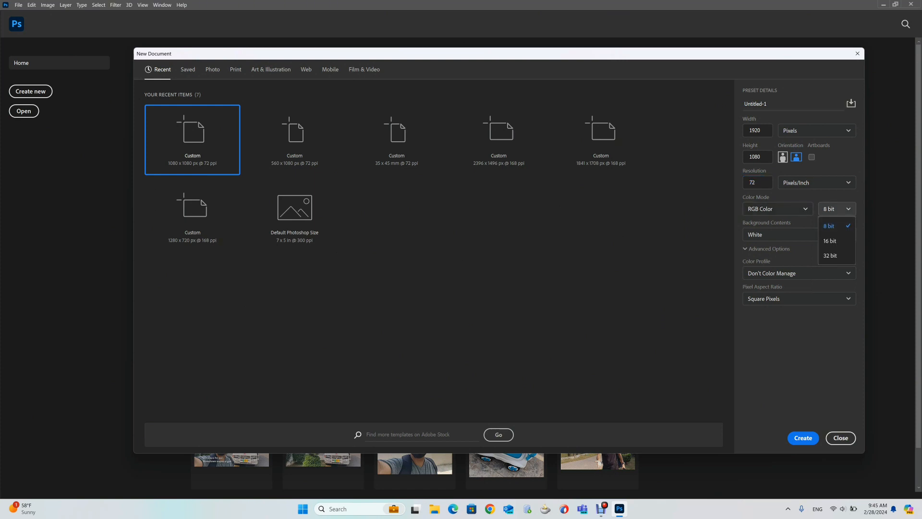
pyautogui.click(837, 209)
# Review the background contents choices, keeping White, and collapse and re-expand the advanced options
pyautogui.click(790, 235)
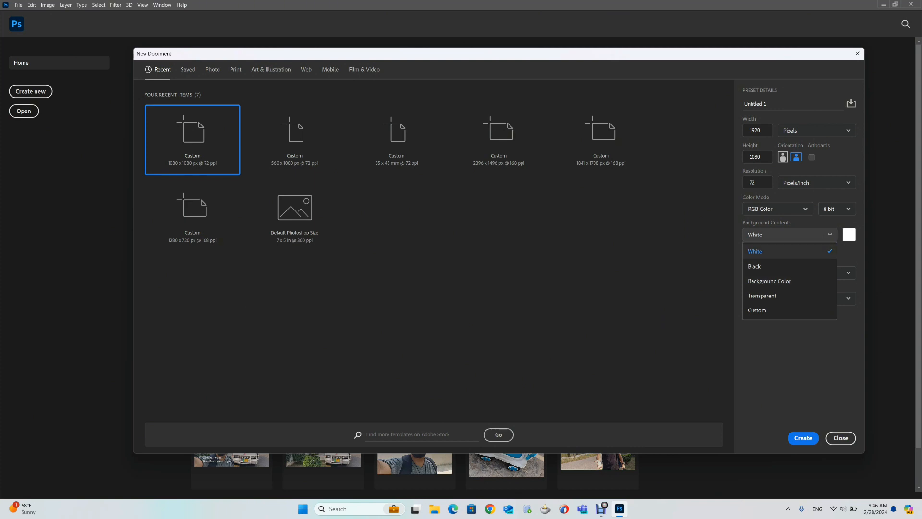
pyautogui.click(768, 251)
pyautogui.click(790, 234)
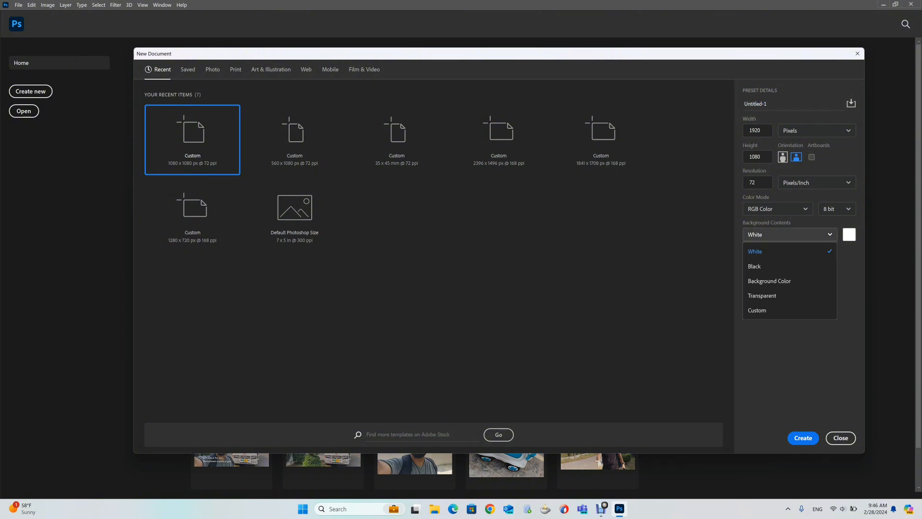
pyautogui.click(769, 251)
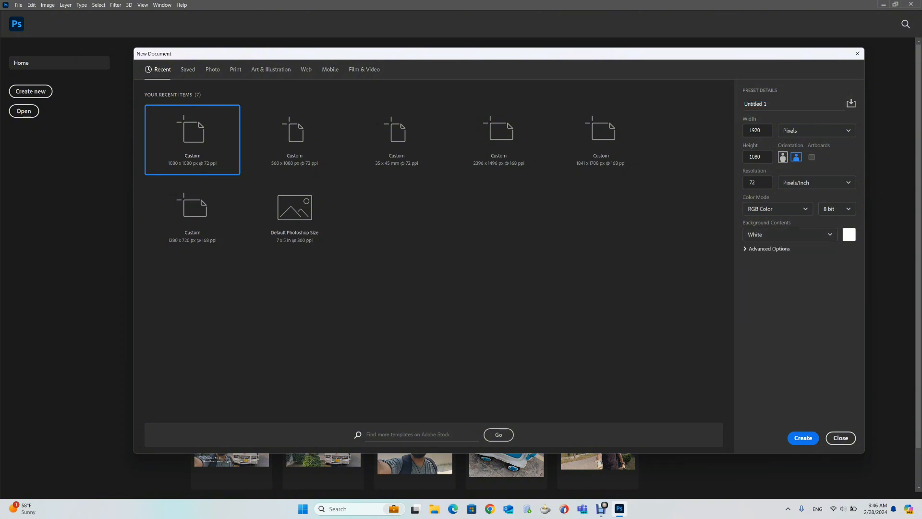
pyautogui.click(768, 249)
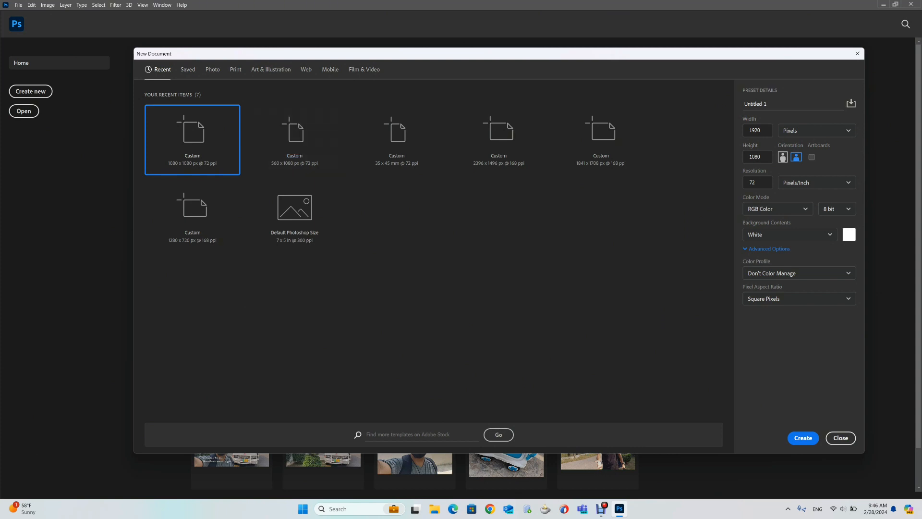
# Browse the new-document presets in the Saved, Photo, Print, Art & Illustration, Web, Mobile and Film & Video categories
pyautogui.click(188, 70)
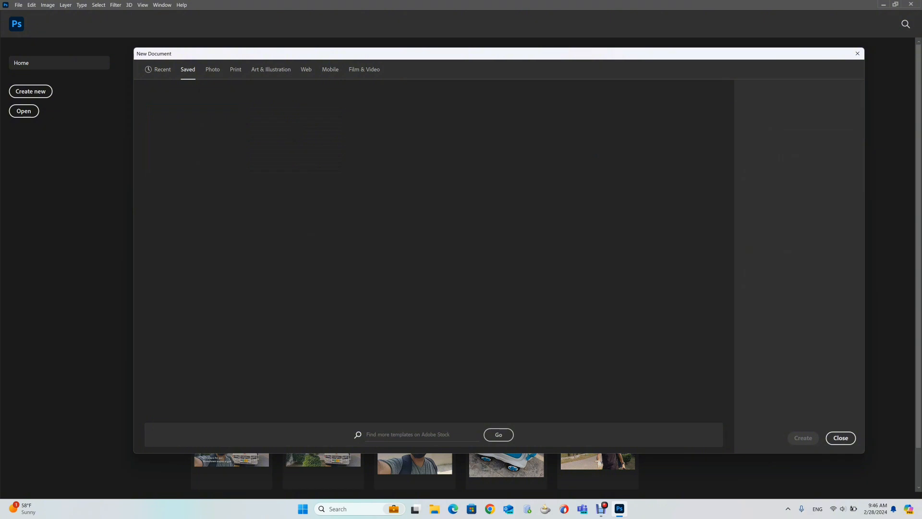
pyautogui.click(159, 69)
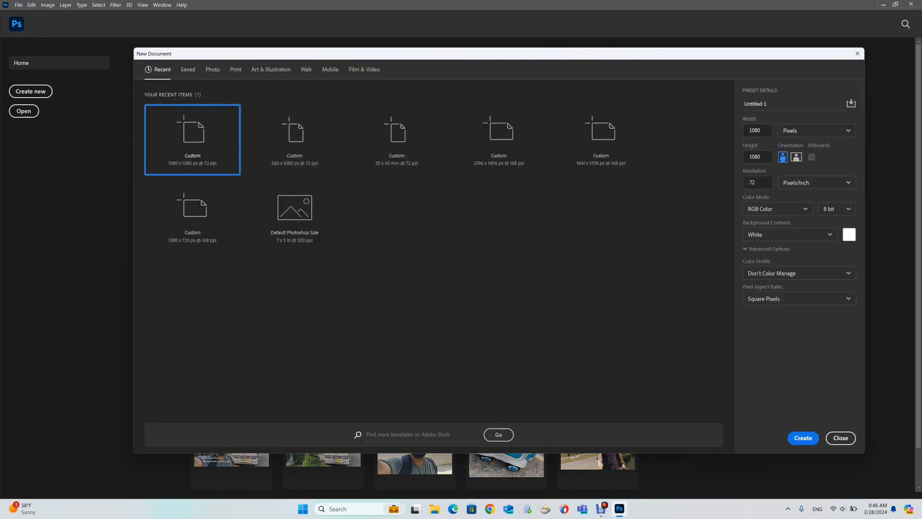
pyautogui.click(188, 69)
pyautogui.click(213, 69)
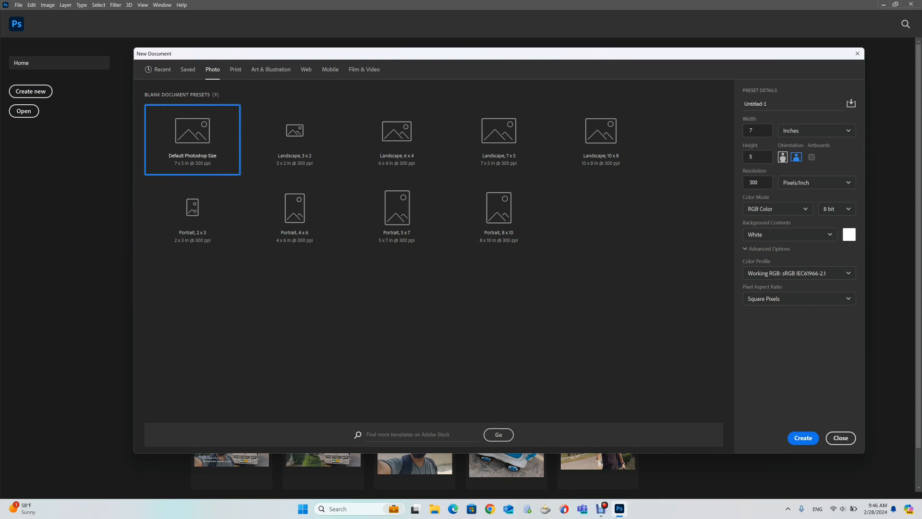
pyautogui.click(236, 69)
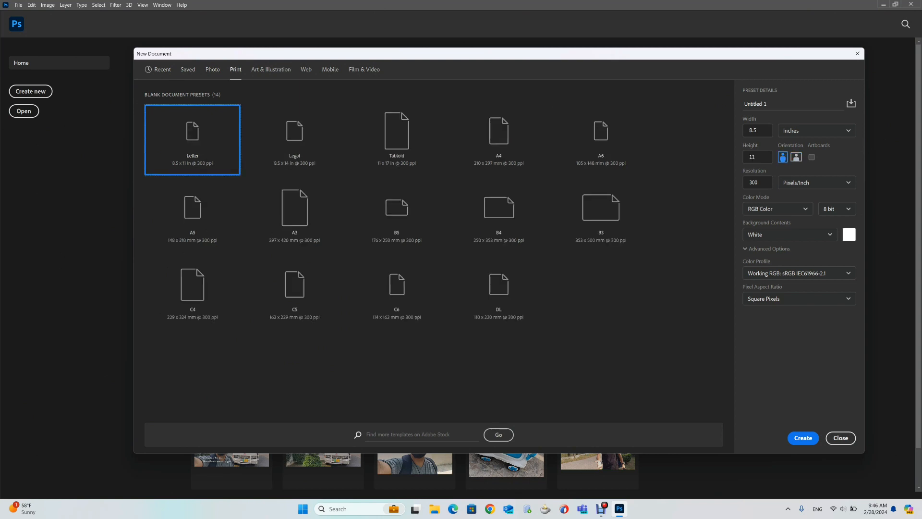
pyautogui.click(271, 69)
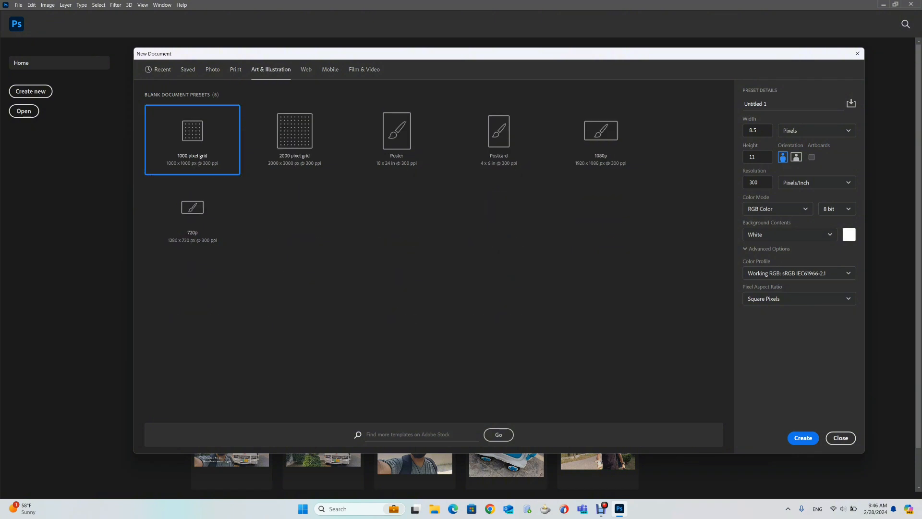
pyautogui.click(306, 69)
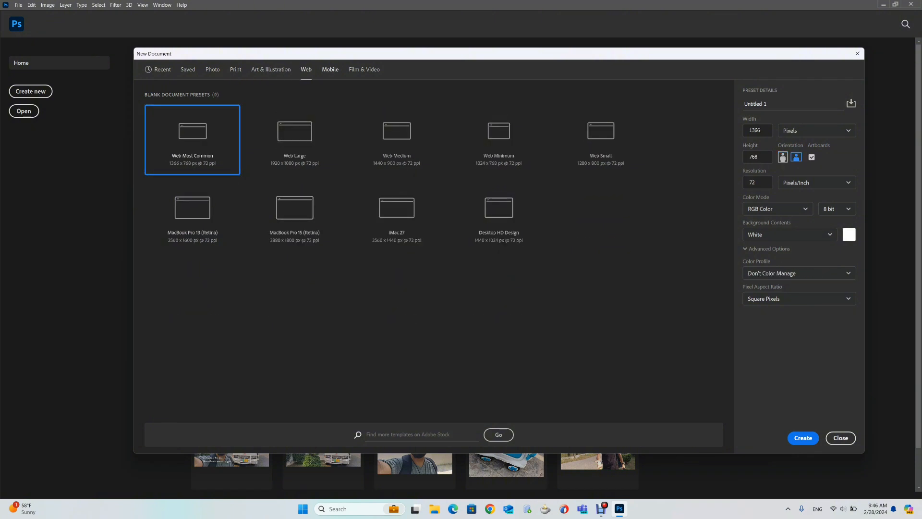
pyautogui.click(330, 69)
pyautogui.click(364, 69)
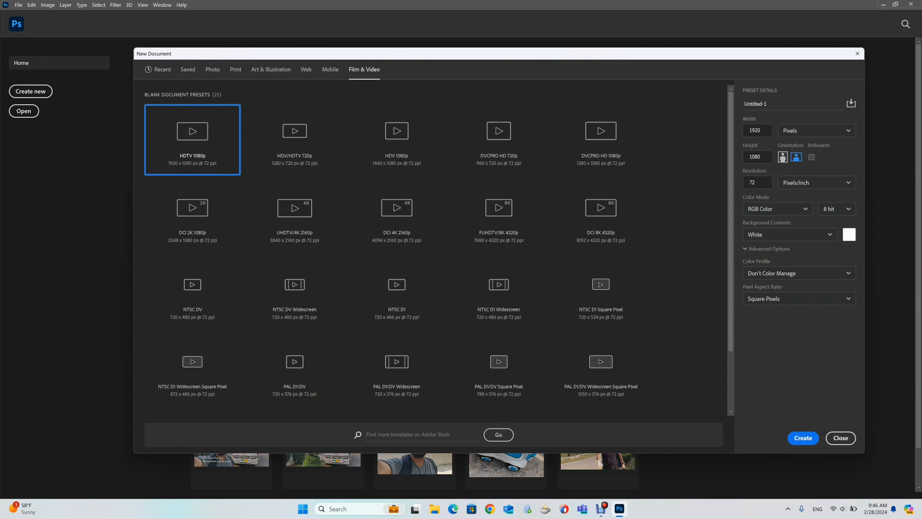
# Create a landscape document from the recent 1080 x 1080 px preset with the width set to 1920 pixels
pyautogui.click(158, 70)
pyautogui.click(756, 130)
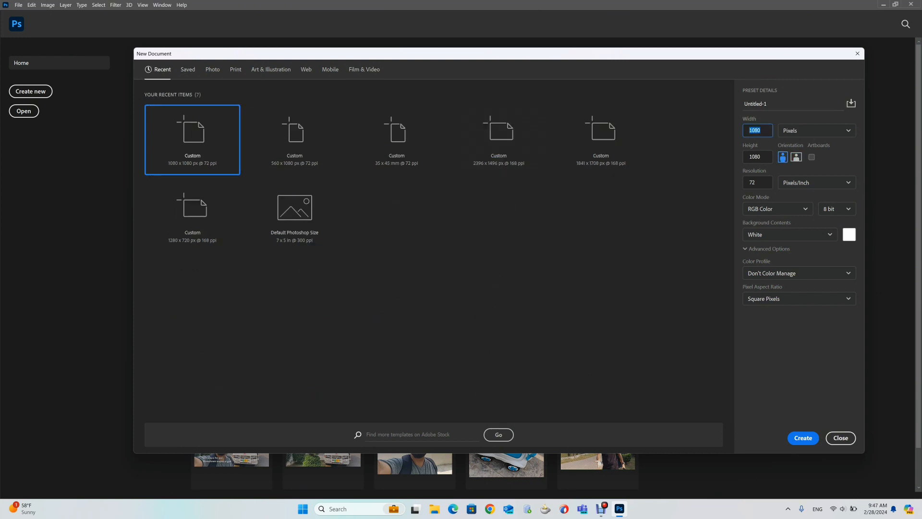
pyautogui.write('1920')
pyautogui.click(797, 157)
pyautogui.click(804, 438)
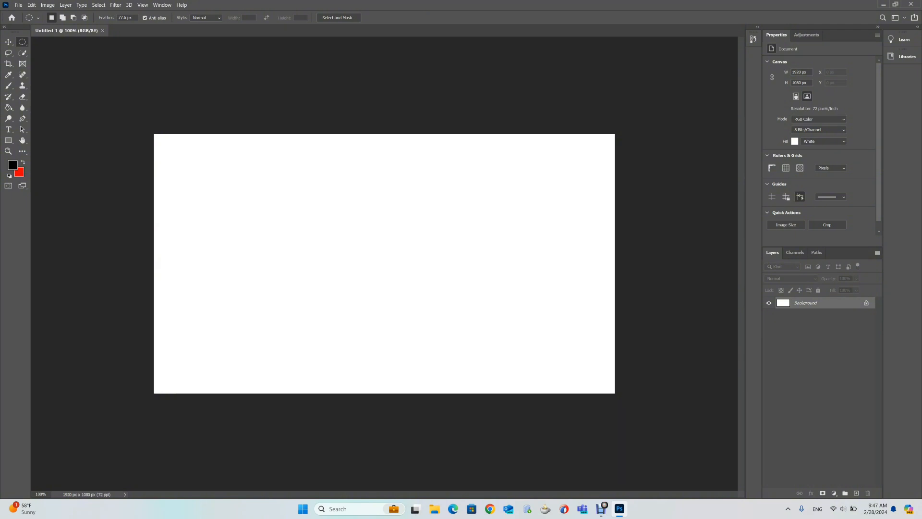
pyautogui.press('v')
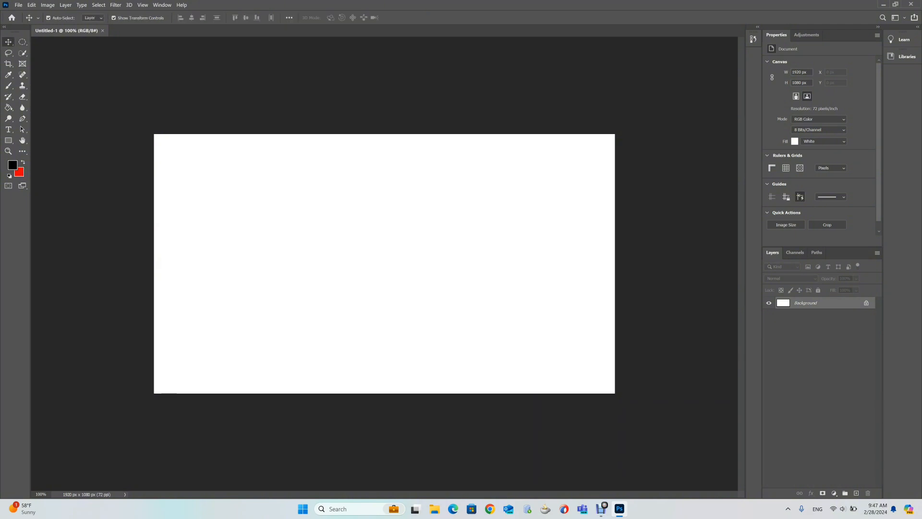
pyautogui.press('m')
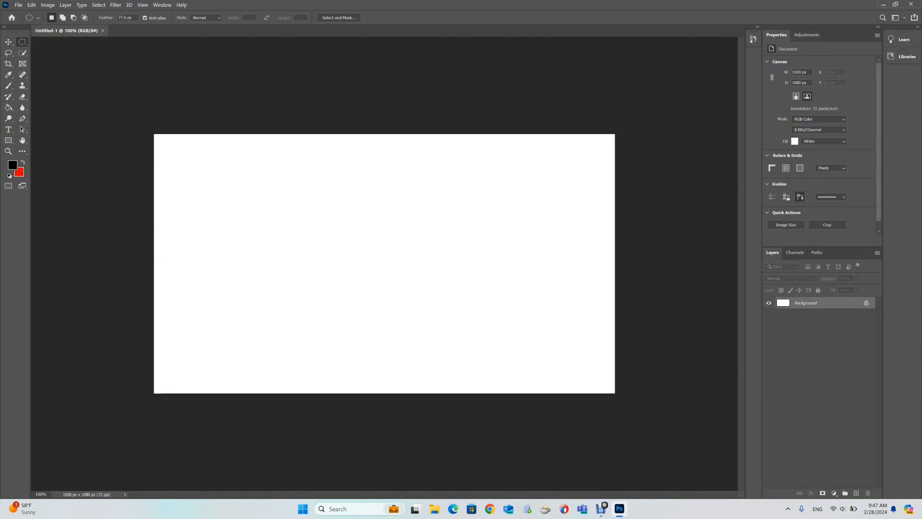
# Float the Properties, Adjustments and Channels panels as one group and the Paths panel separately over the canvas
pyautogui.moveTo(777, 35); pyautogui.dragTo(596, 148)
pyautogui.moveTo(779, 35); pyautogui.dragTo(594, 152)
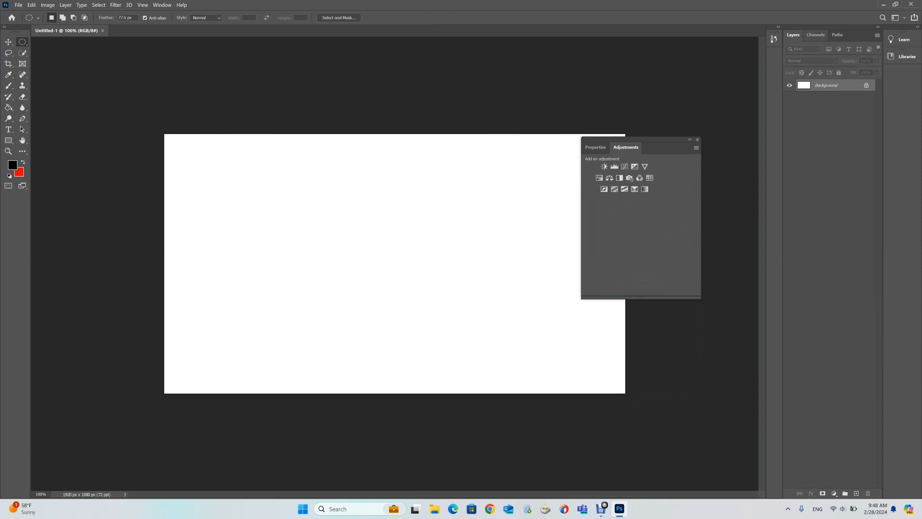
pyautogui.moveTo(788, 77); pyautogui.dragTo(655, 147)
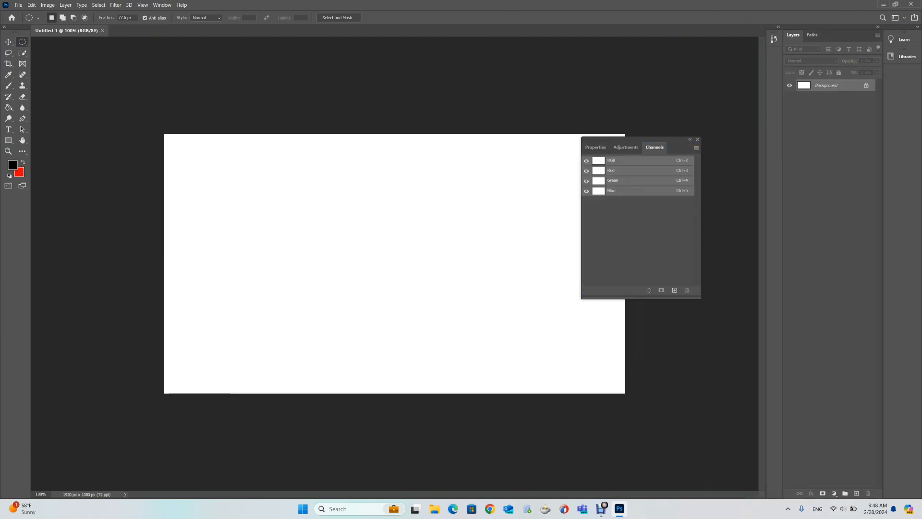
pyautogui.moveTo(812, 34); pyautogui.dragTo(554, 304)
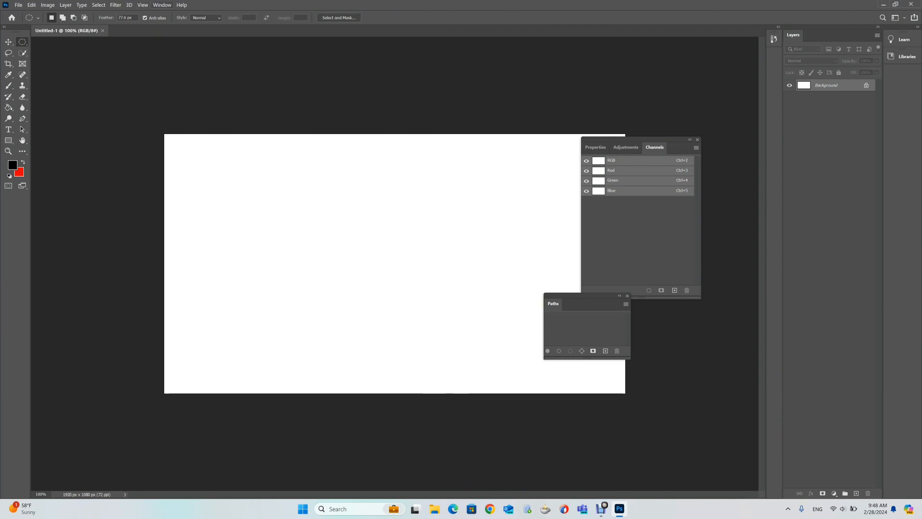
# Reset the Essentials workspace to its default panel layout
pyautogui.click(162, 4)
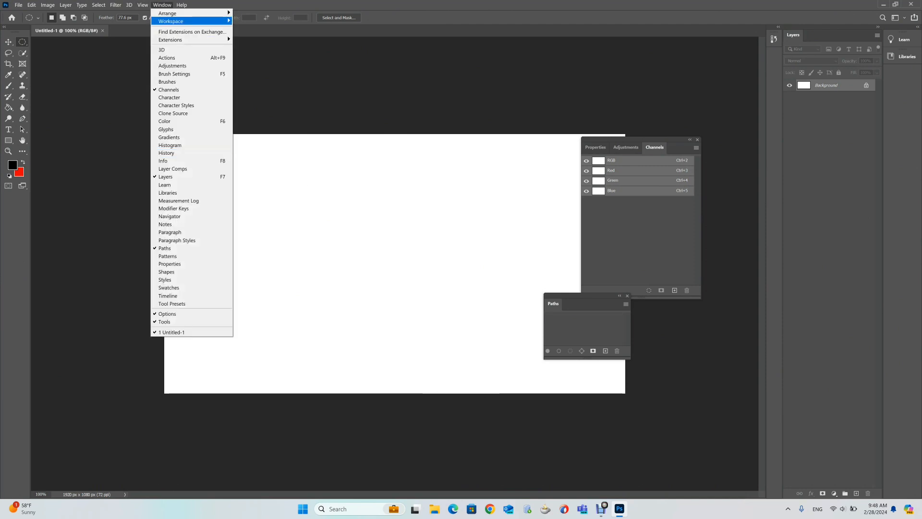
pyautogui.moveTo(202, 21)
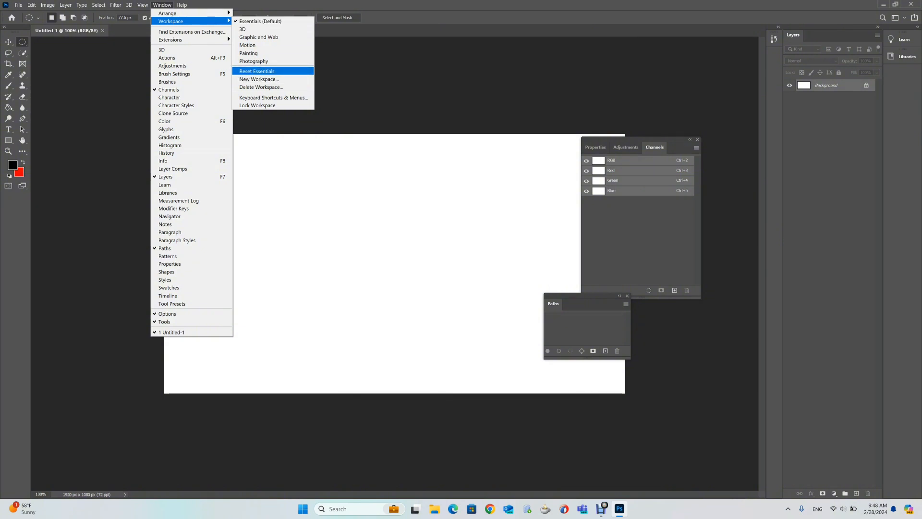
pyautogui.click(257, 71)
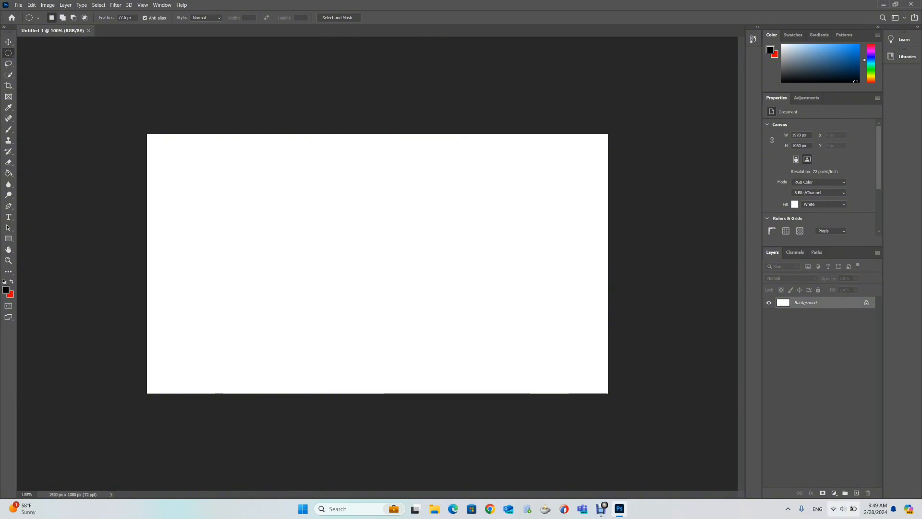
# Add three new empty layers above the Background and select the middle one, Layer 2
pyautogui.click(856, 493)
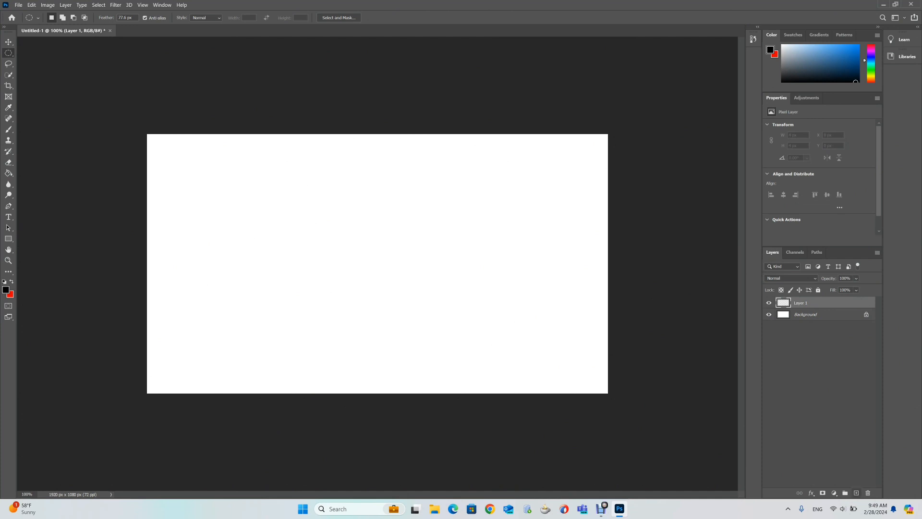
pyautogui.click(856, 492)
pyautogui.click(857, 493)
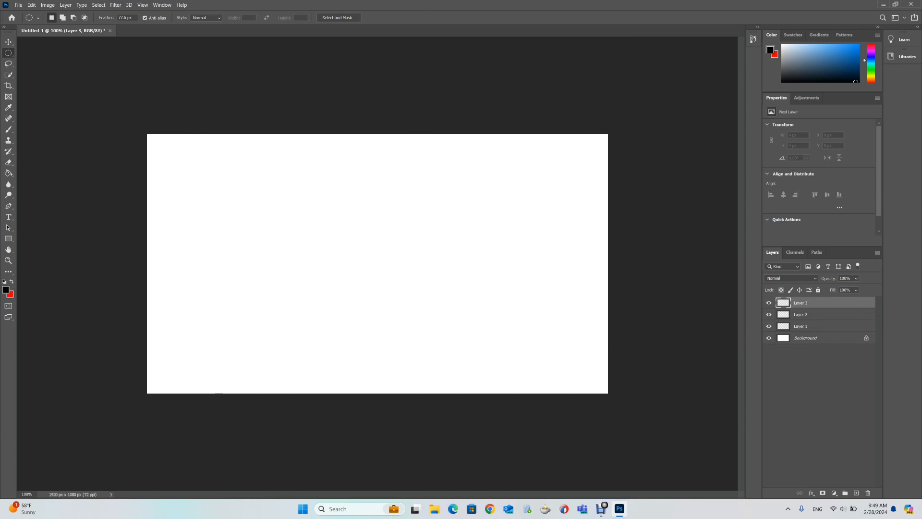
pyautogui.click(812, 315)
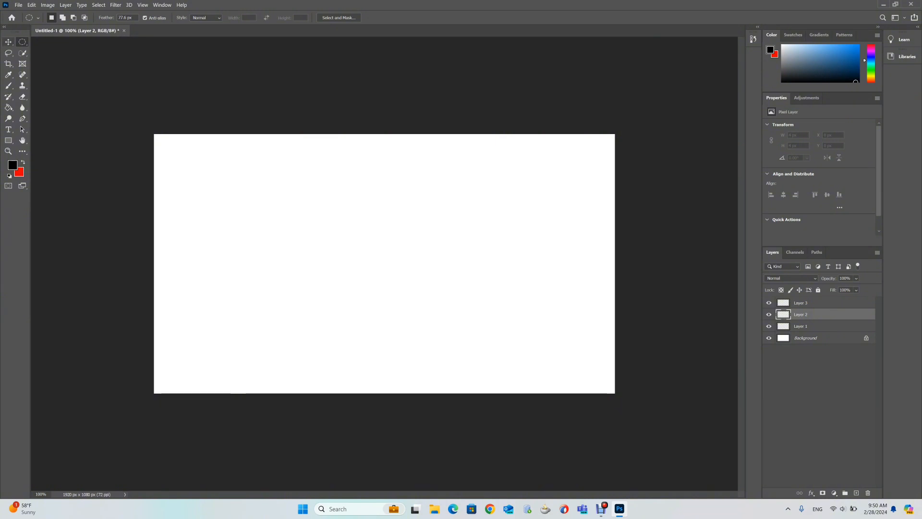
# Alternate between the Move and marquee tools, switching the marquee type from Elliptical to Rectangular and leaving the Rectangular Marquee tool active
pyautogui.press('v')
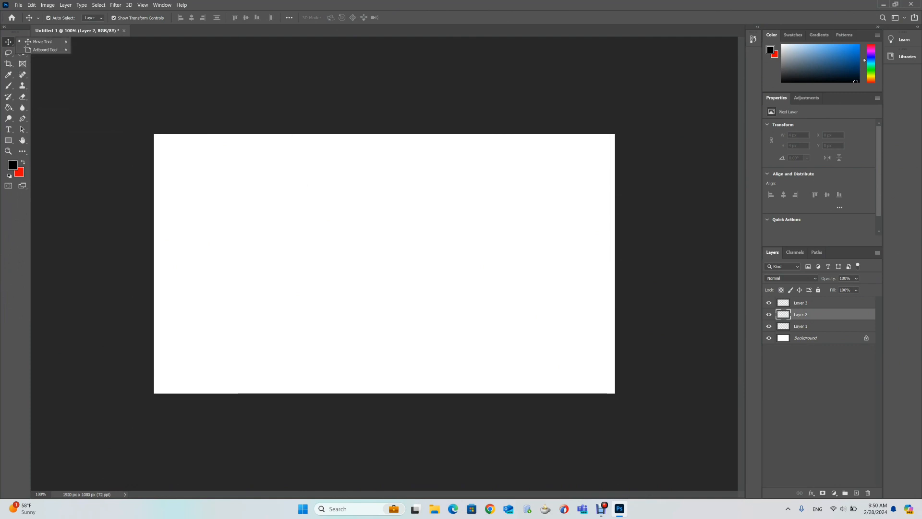
pyautogui.click(111, 125)
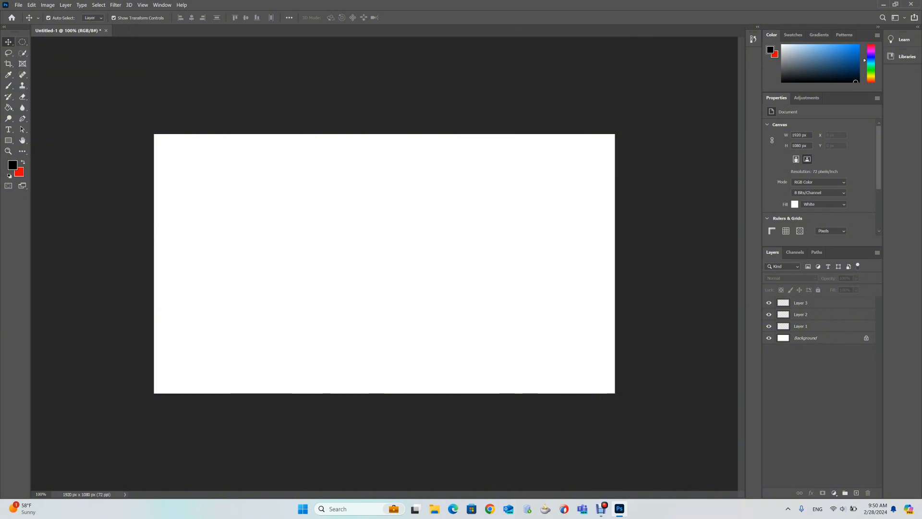
pyautogui.press('m')
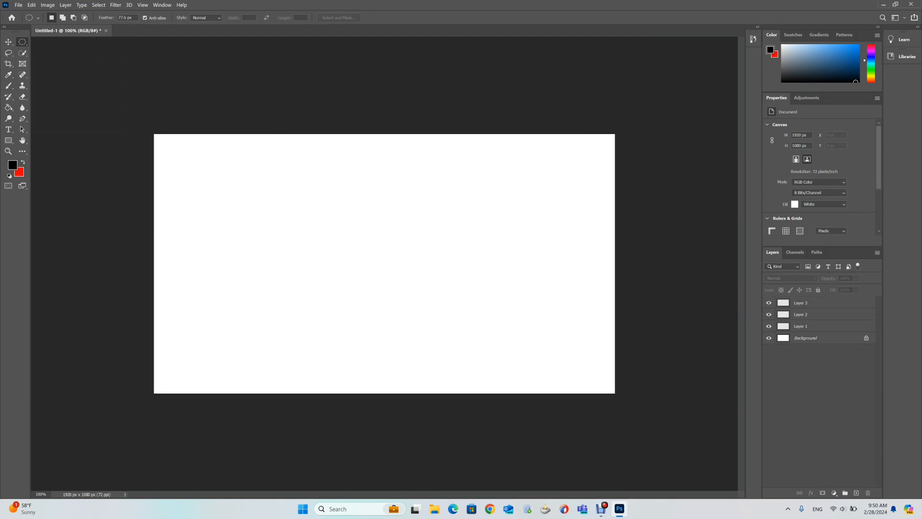
pyautogui.press('v')
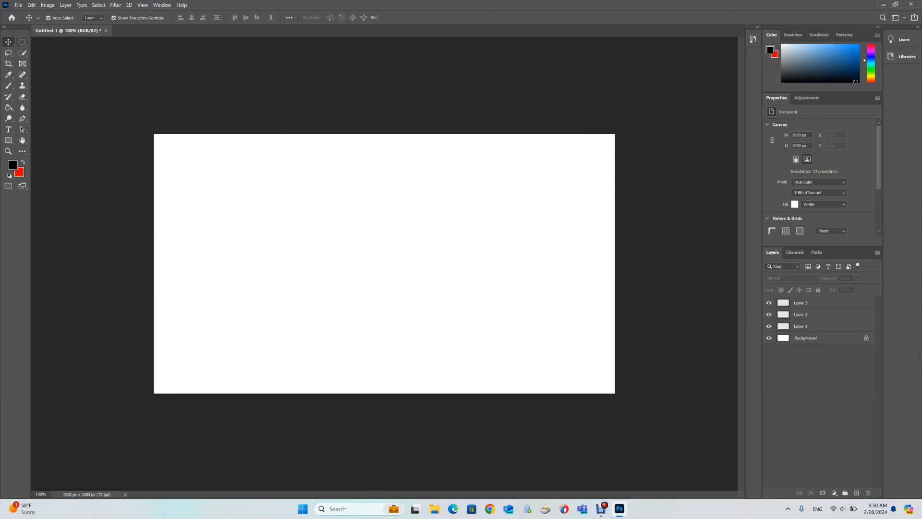
pyautogui.click(22, 42)
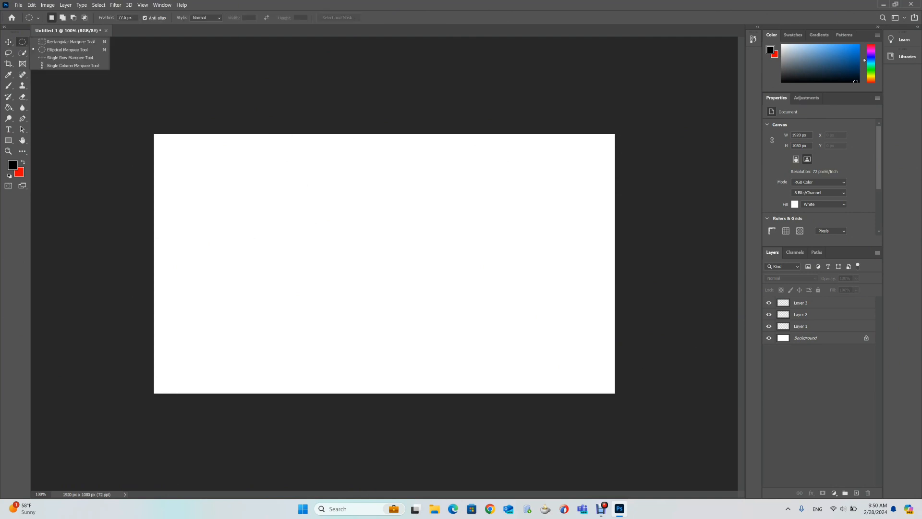
pyautogui.click(68, 41)
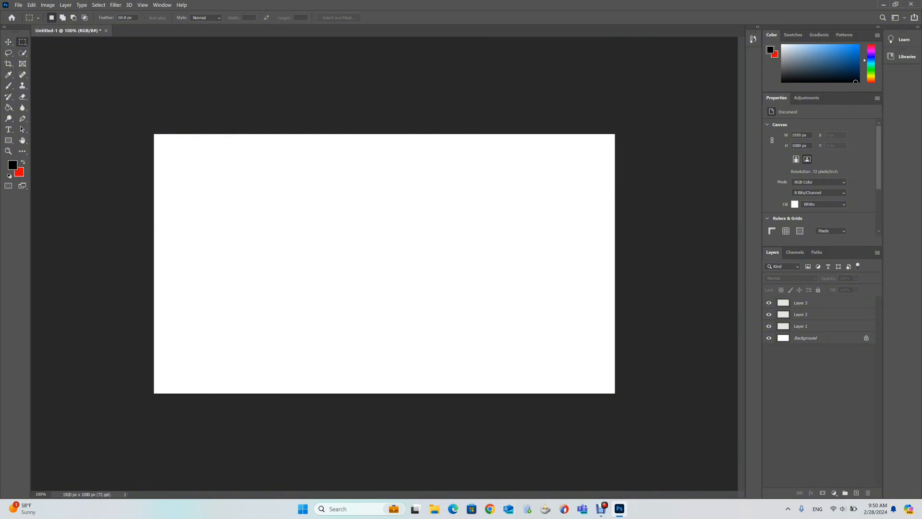
pyautogui.click(8, 42)
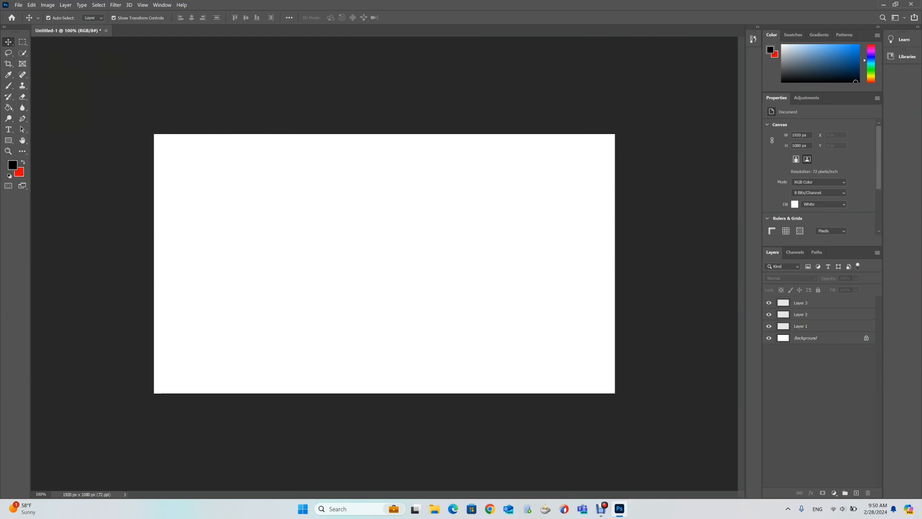
pyautogui.press('m')
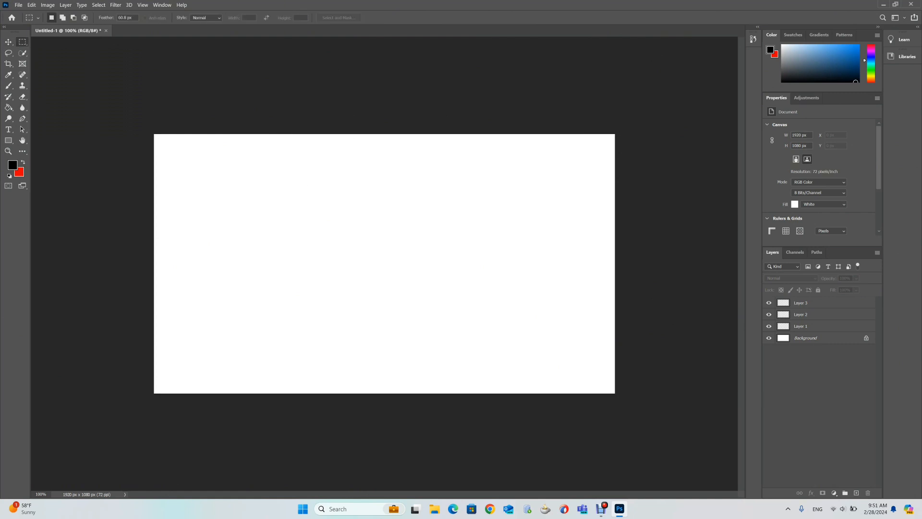
# Try a feathered rectangular selection, discard it, and redraw it with the feather set to 0 px for sharp corners
pyautogui.moveTo(269, 186); pyautogui.dragTo(514, 325)
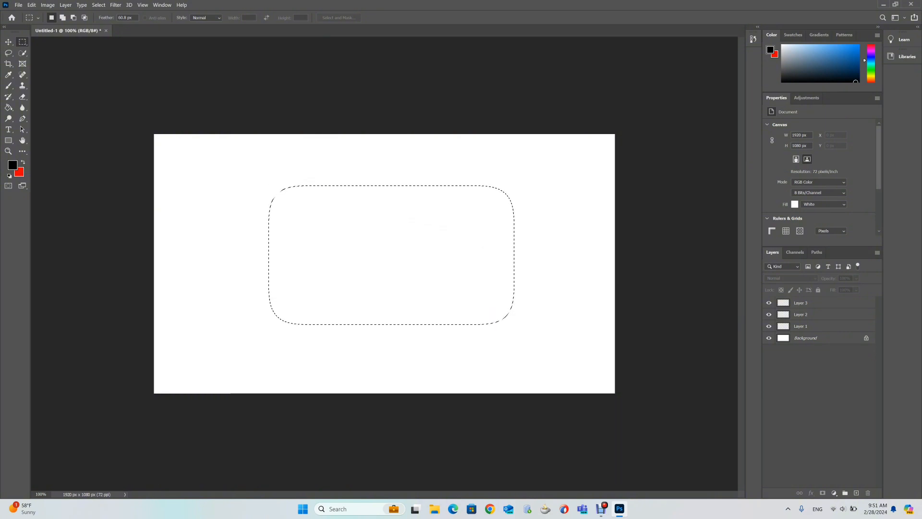
pyautogui.hotkey('ctrl', 'd')
pyautogui.moveTo(107, 17); pyautogui.dragTo(85, 17)
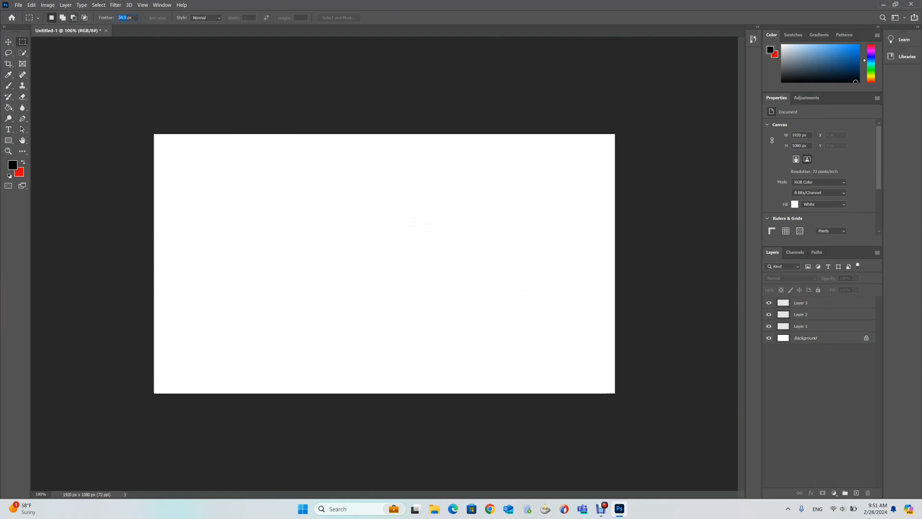
pyautogui.write('0')
pyautogui.press('Return')
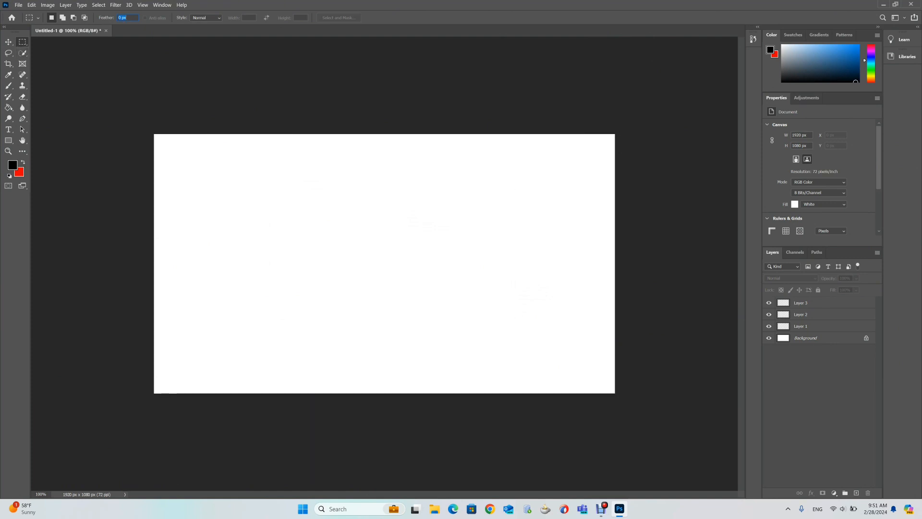
pyautogui.moveTo(265, 182); pyautogui.dragTo(497, 342)
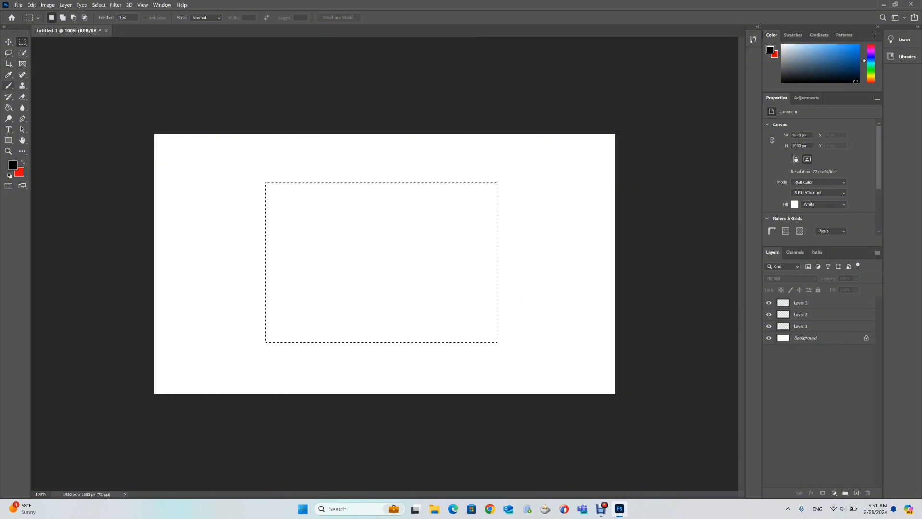
pyautogui.click(9, 86)
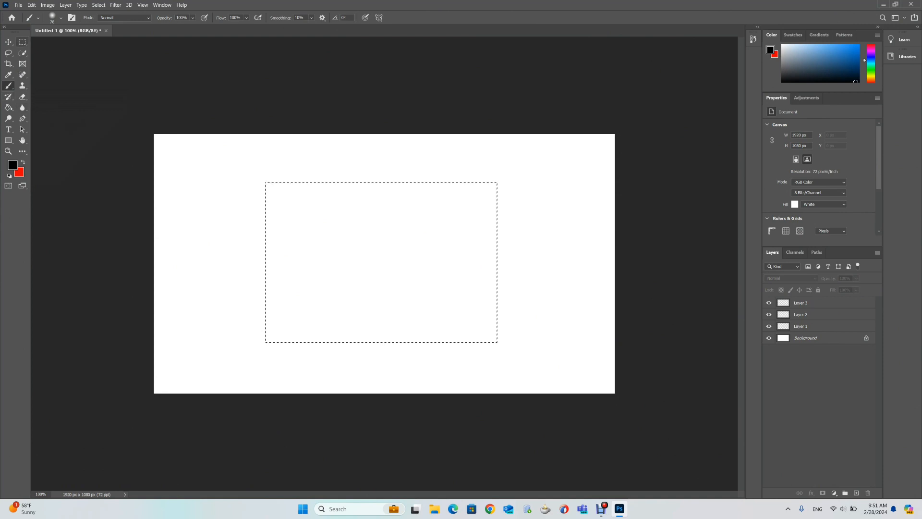
pyautogui.press('v')
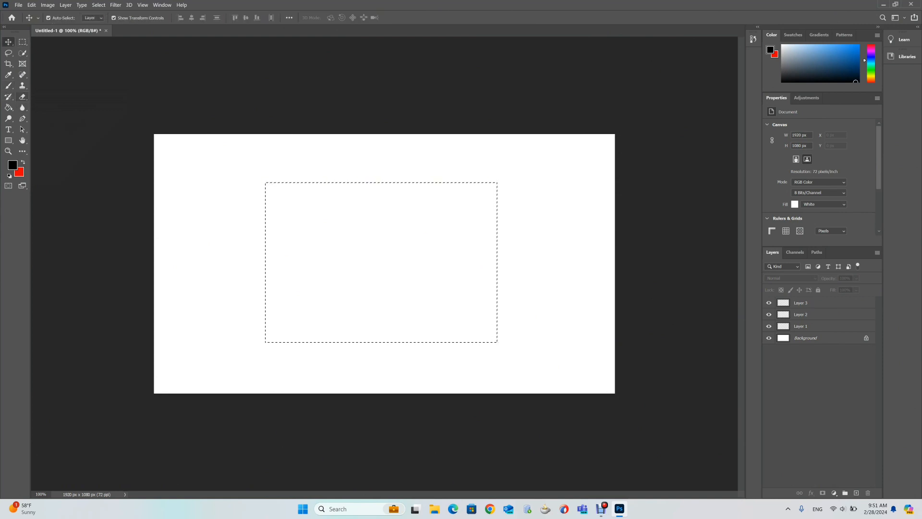
pyautogui.click(9, 108)
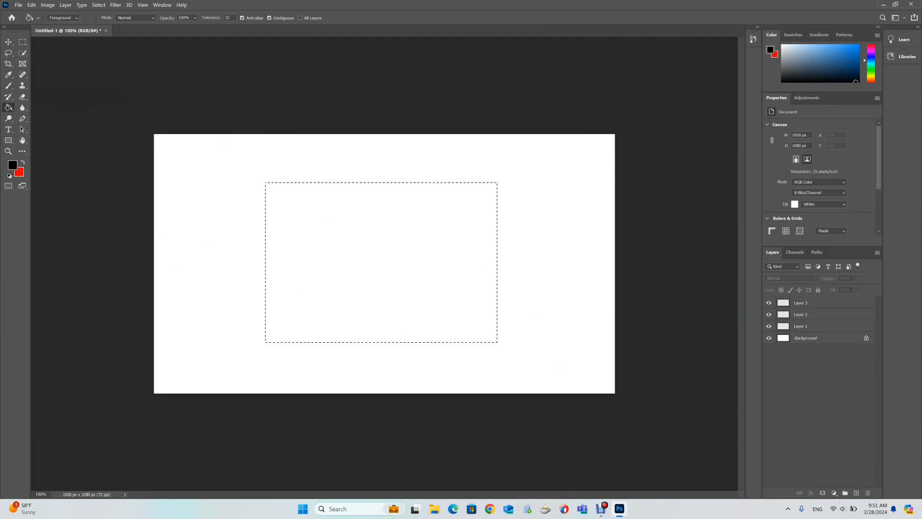
pyautogui.click(12, 164)
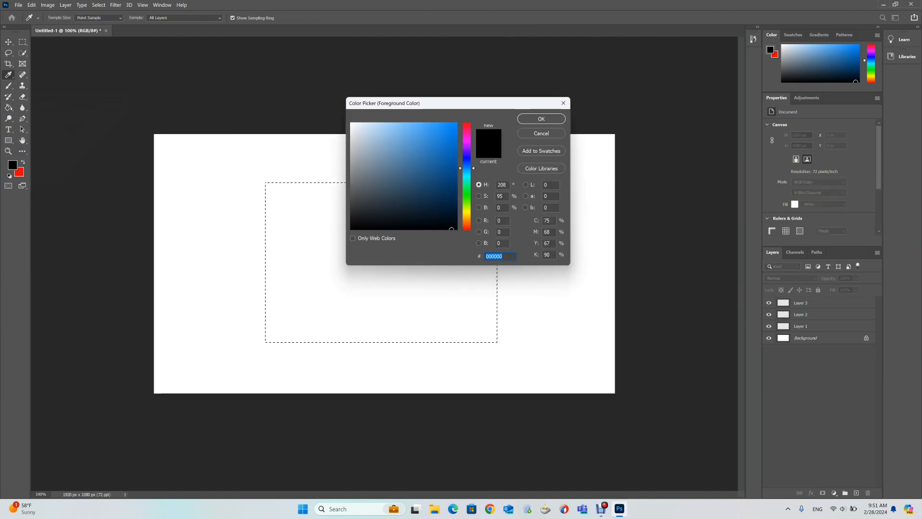
pyautogui.press('Return')
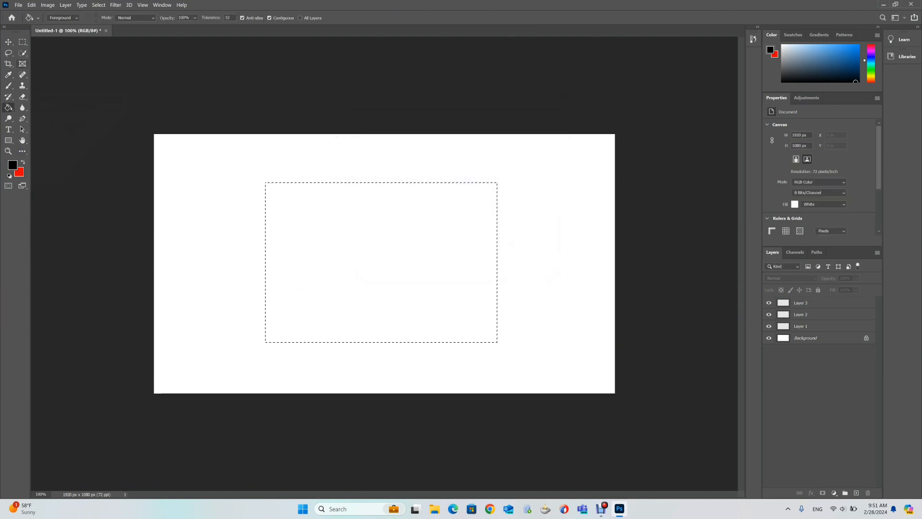
pyautogui.hotkey('ctrl', 'd')
# Draw a wide rectangular marquee selection around the canvas centre and swap the foreground and background colors
pyautogui.press('m')
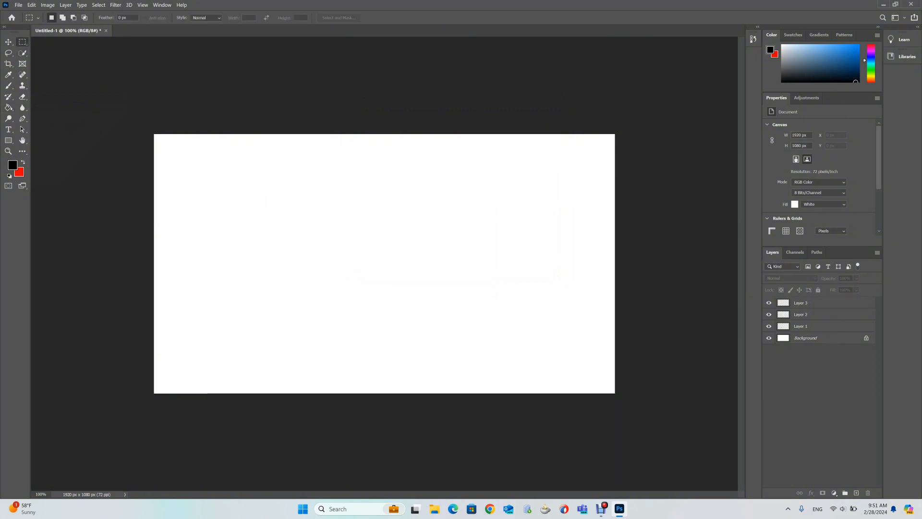
pyautogui.moveTo(235, 180); pyautogui.dragTo(527, 339)
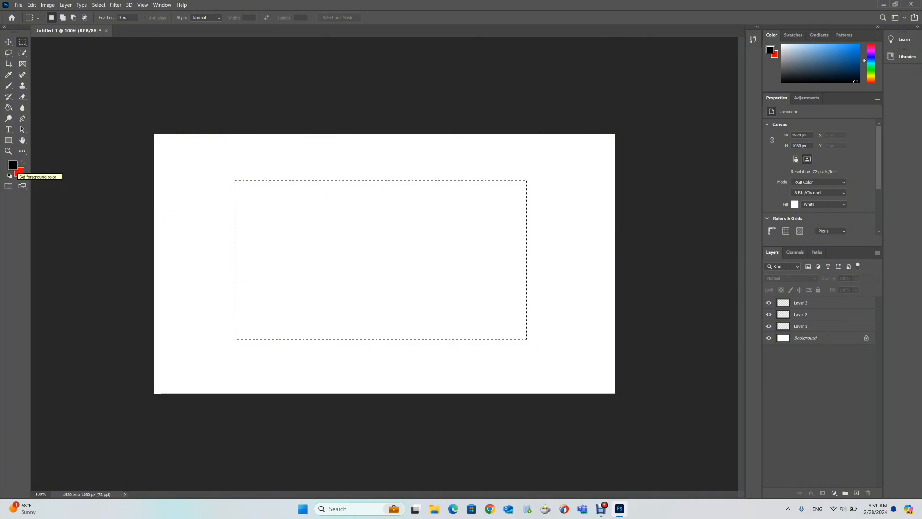
pyautogui.click(22, 163)
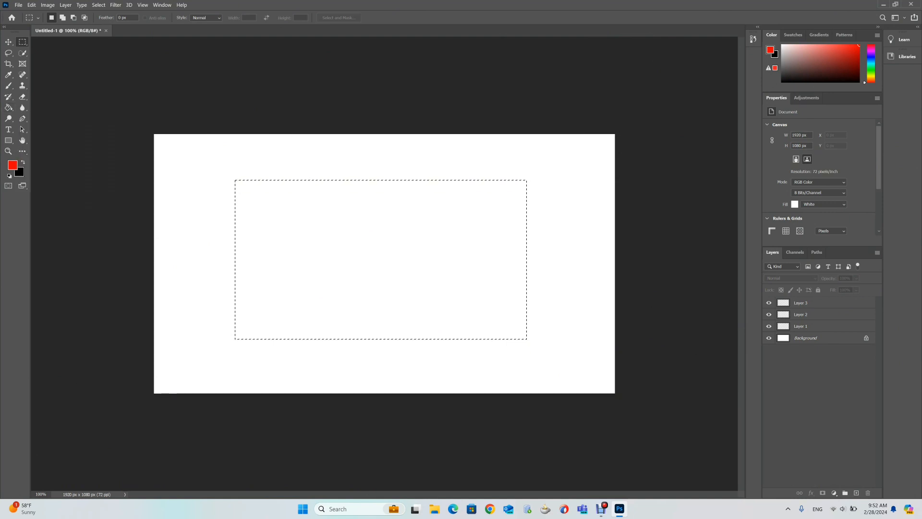
# Activate the Brush tool with red ff0000 as the foreground color and try to paint without a selected layer
pyautogui.click(8, 86)
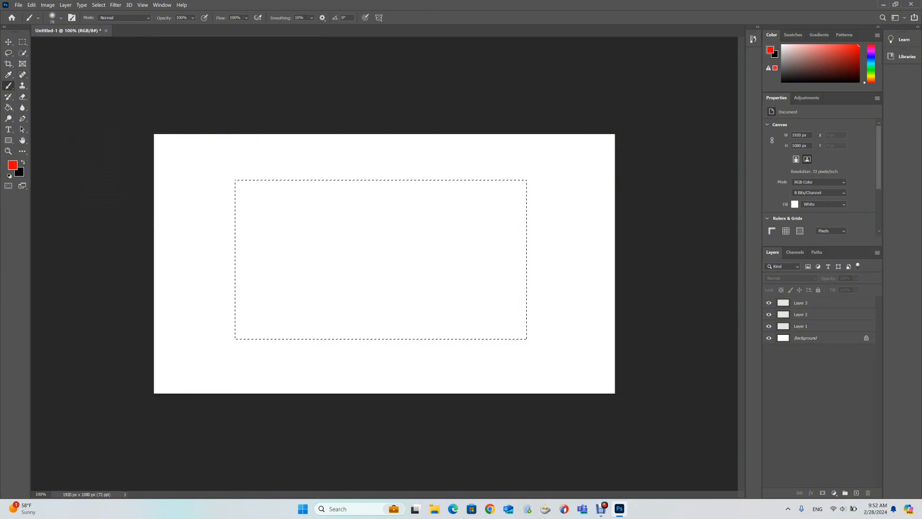
pyautogui.click(13, 165)
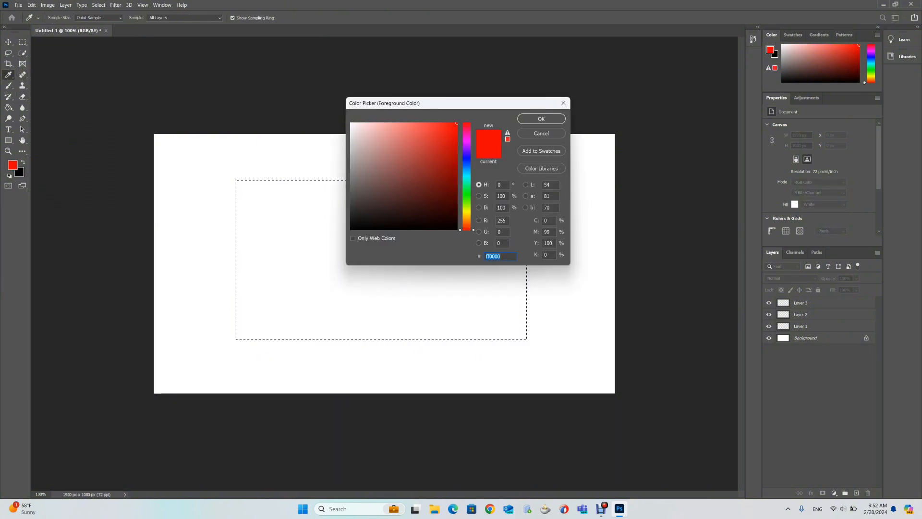
pyautogui.click(541, 119)
pyautogui.click(491, 194)
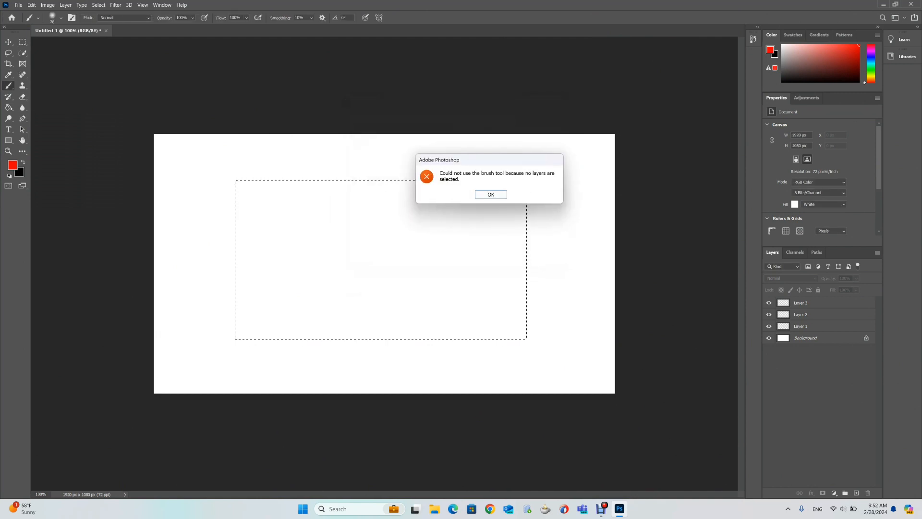
pyautogui.press('Return')
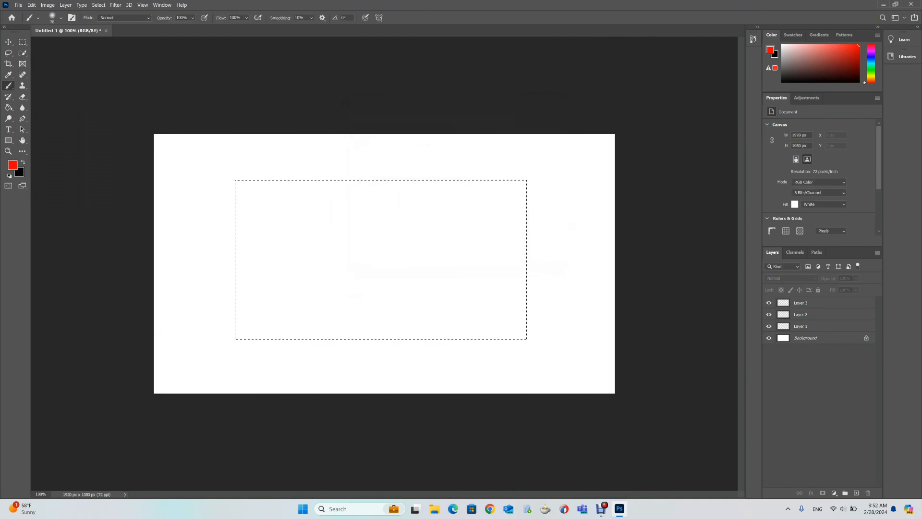
# Paint freehand red brush strokes on the Background layer within the rectangular selection
pyautogui.click(822, 338)
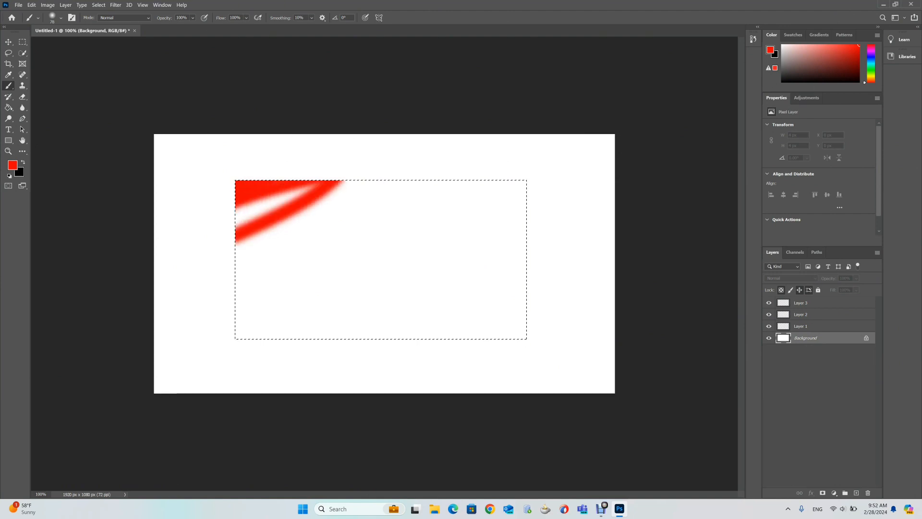
pyautogui.moveTo(343, 181)
pyautogui.mouseDown()
pyautogui.moveTo(391, 201)
pyautogui.moveTo(435, 245)
pyautogui.mouseUp()
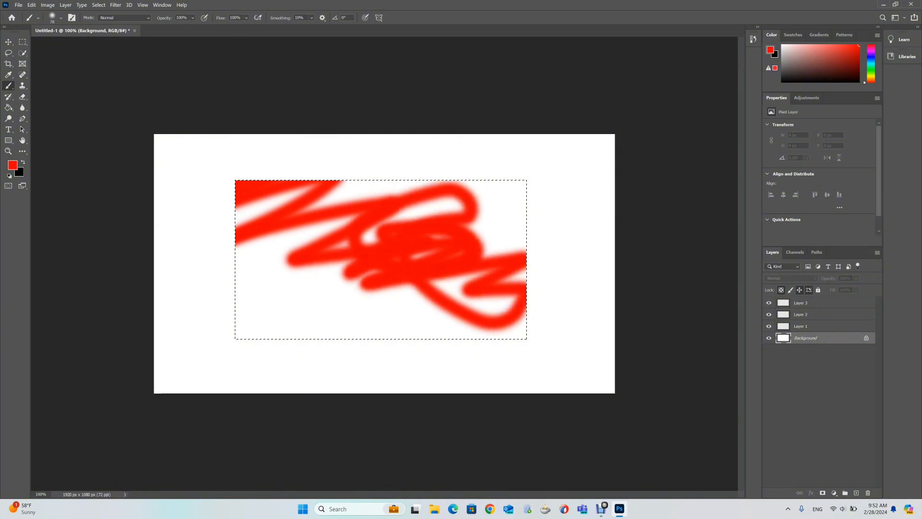
pyautogui.moveTo(480, 203); pyautogui.dragTo(436, 186)
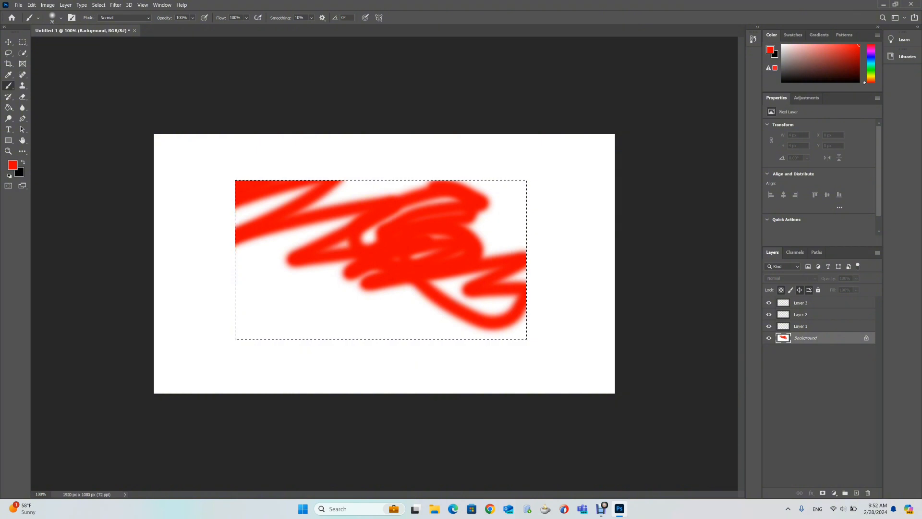
# Delete the painted strokes inside the selection and deselect the area
pyautogui.press('Delete')
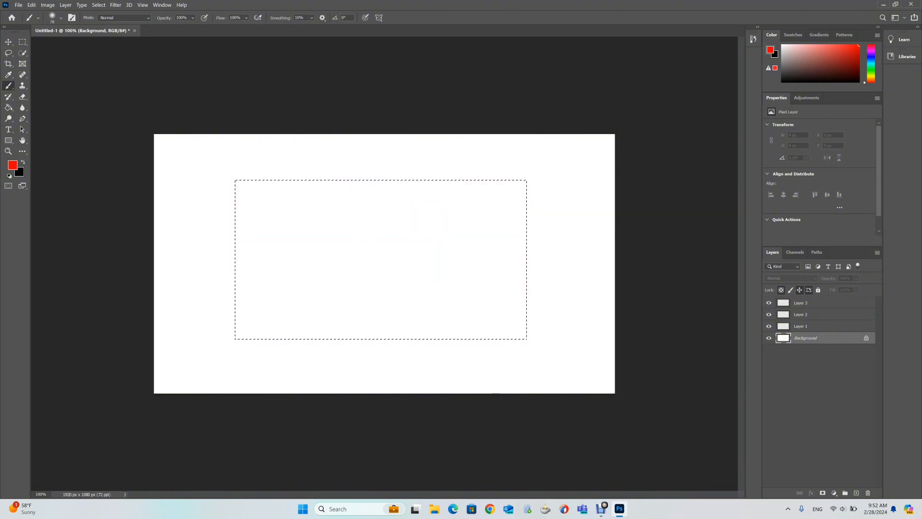
pyautogui.hotkey('ctrl', 'd')
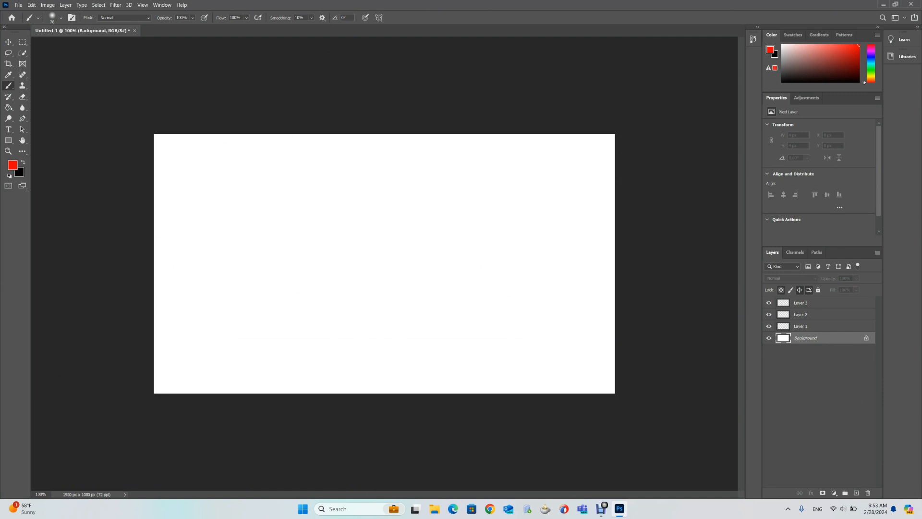
# Delete Layer 1, Layer 3 and Layer 2 so that only the Background layer remains
pyautogui.moveTo(156, 137)
pyautogui.mouseDown()
pyautogui.moveTo(169, 164)
pyautogui.moveTo(286, 161)
pyautogui.moveTo(470, 299)
pyautogui.moveTo(592, 214)
pyautogui.moveTo(607, 240)
pyautogui.mouseUp()
pyautogui.hotkey('ctrl', 'z')
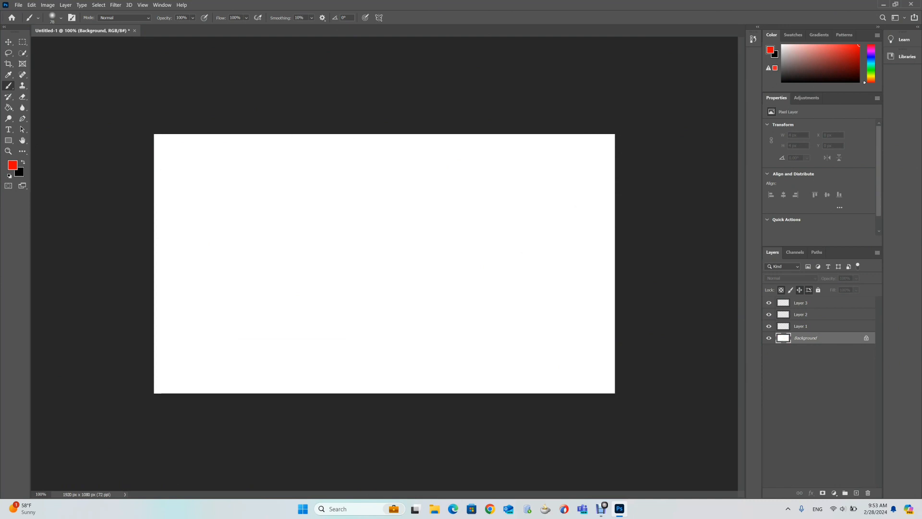
pyautogui.click(812, 326)
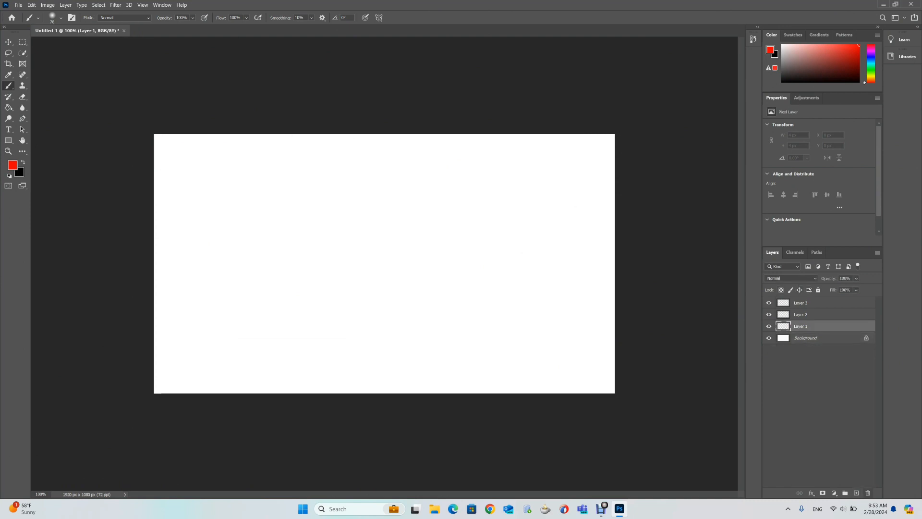
pyautogui.click(868, 493)
pyautogui.press('Return')
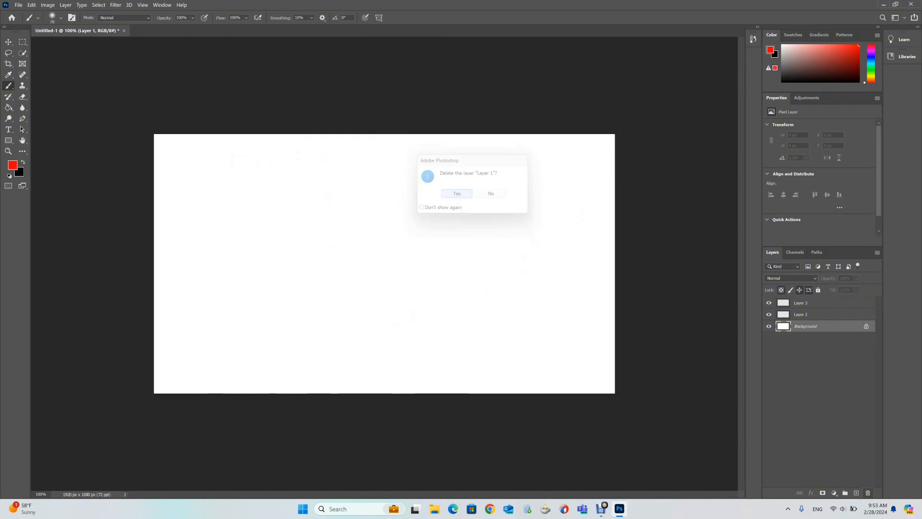
pyautogui.click(801, 303)
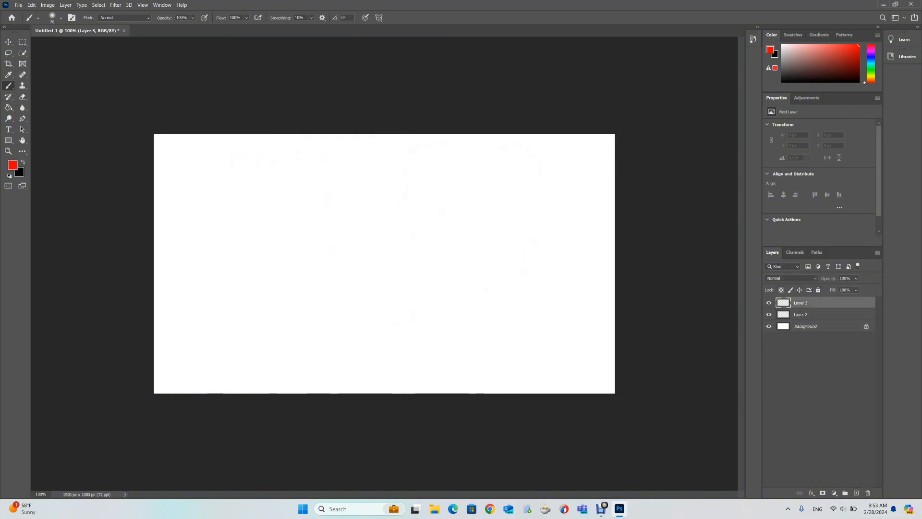
pyautogui.click(868, 493)
pyautogui.press('Return')
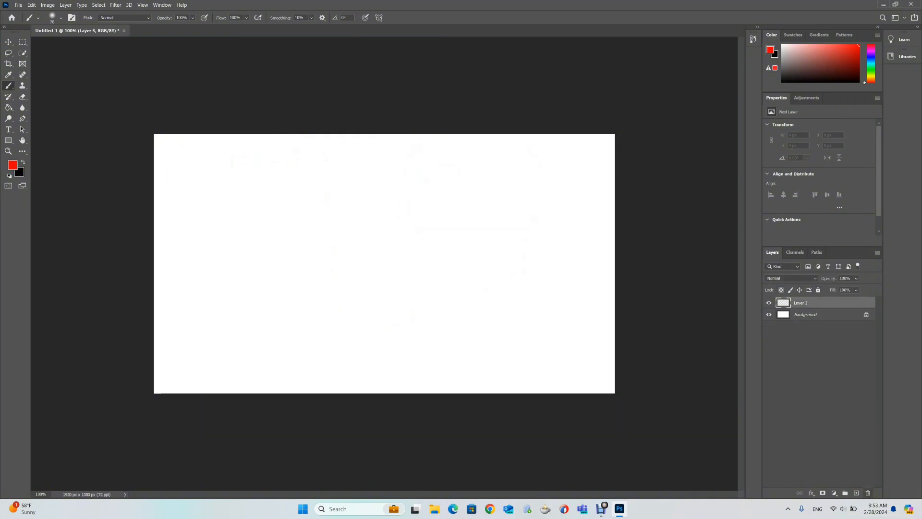
pyautogui.click(868, 493)
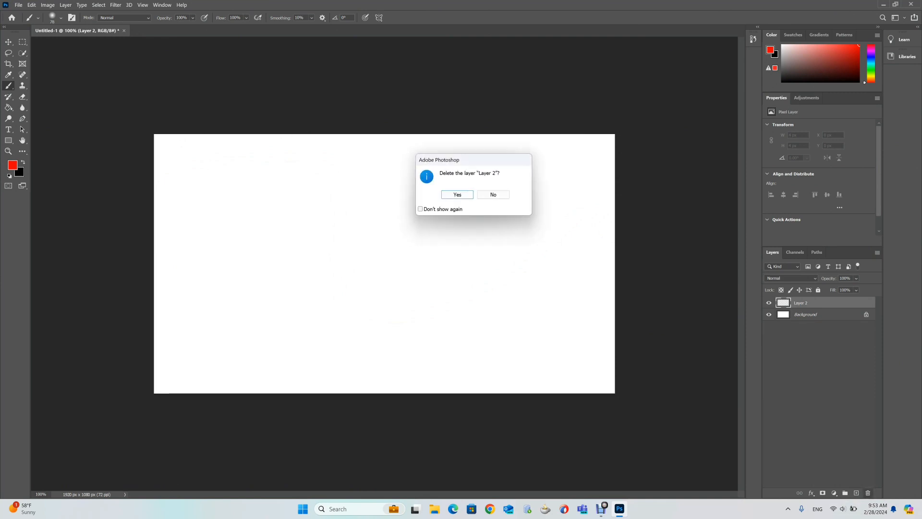
pyautogui.press('Return')
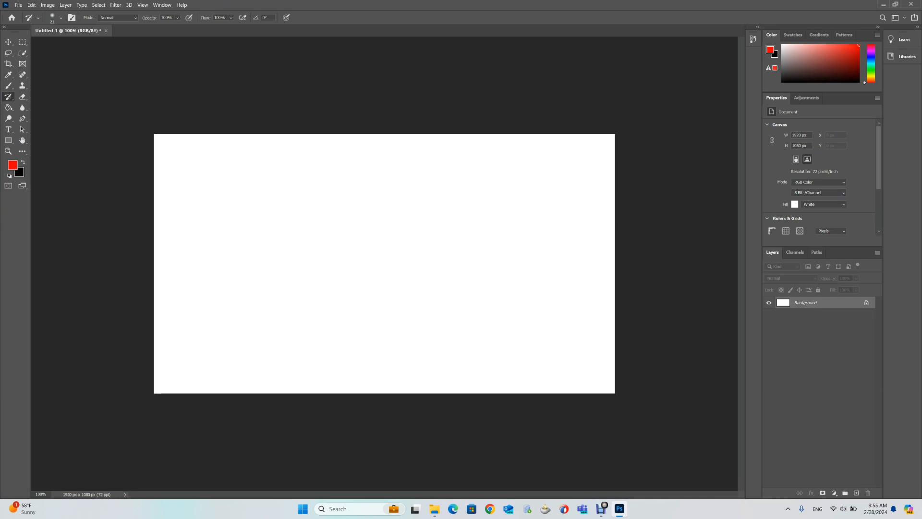
# Set the History Brush size to 152 px
pyautogui.click(60, 18)
pyautogui.moveTo(53, 44); pyautogui.dragTo(65, 44)
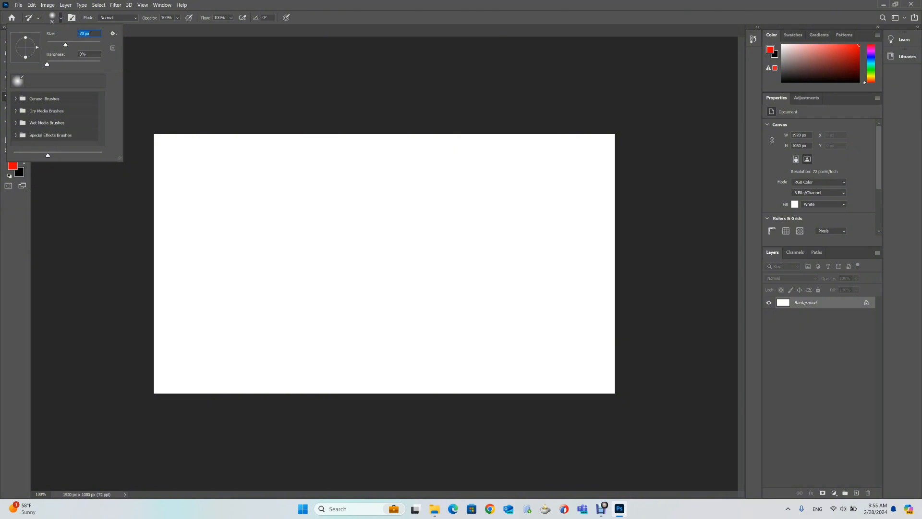
pyautogui.write('152')
pyautogui.press('Return')
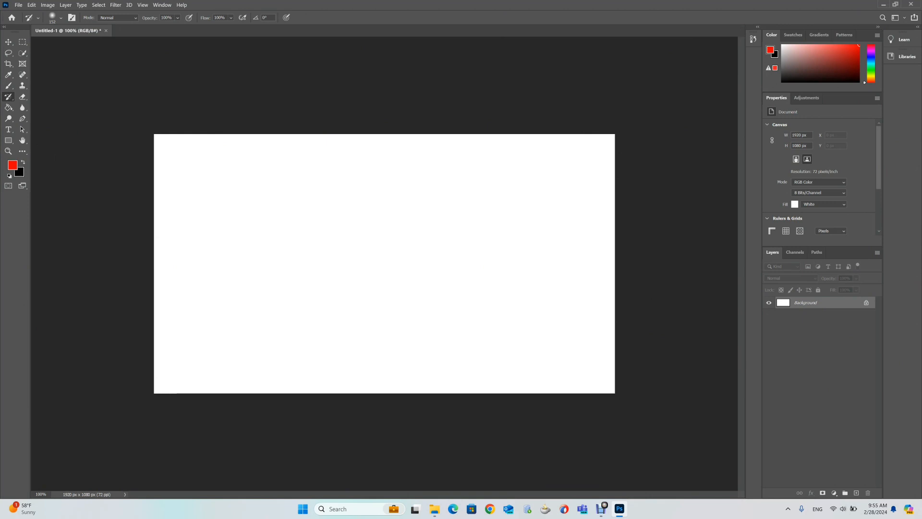
# Set the foreground color to the dark brownish gray 4c4141
pyautogui.click(12, 165)
pyautogui.click(365, 197)
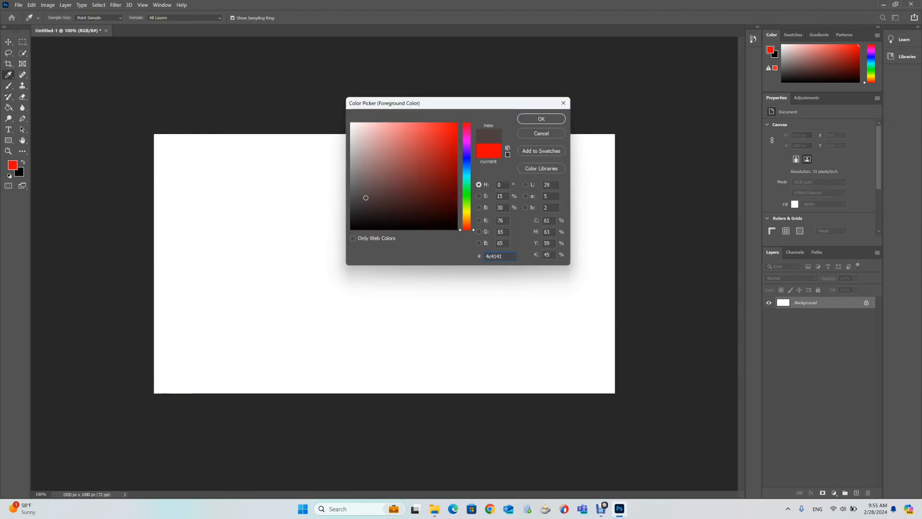
pyautogui.click(541, 118)
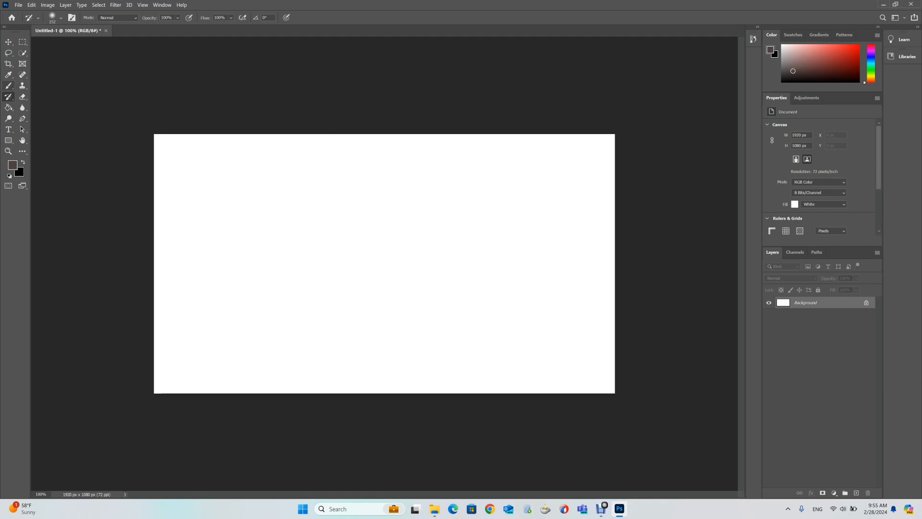
# Paint two short dark test strokes with the Brush tool on the Background layer, undoing each one
pyautogui.hotkey('shift', 'b')
pyautogui.moveTo(330, 182); pyautogui.dragTo(291, 219)
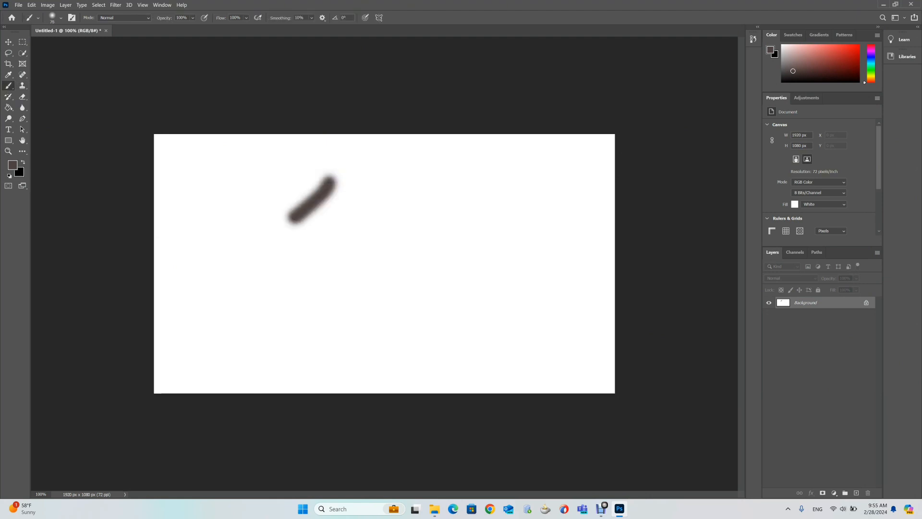
pyautogui.hotkey('ctrl', 'z')
pyautogui.moveTo(260, 170); pyautogui.dragTo(218, 195)
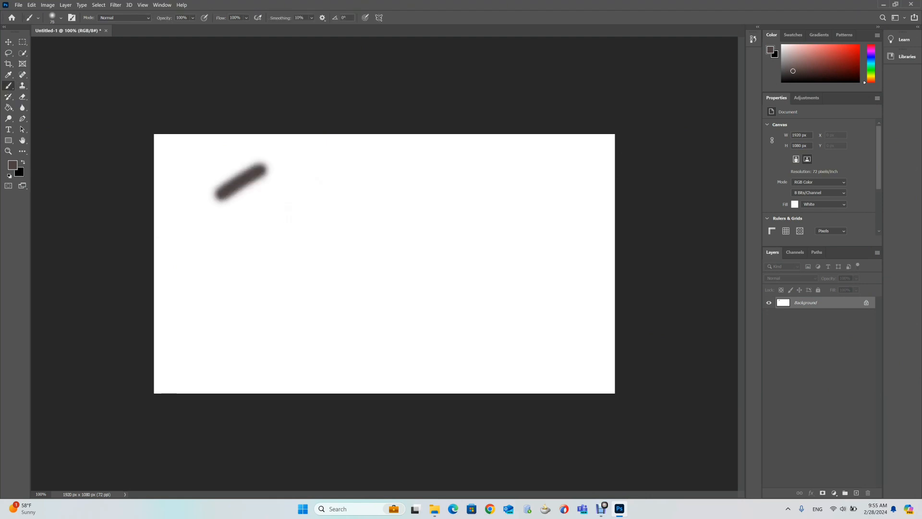
pyautogui.hotkey('ctrl', 'z')
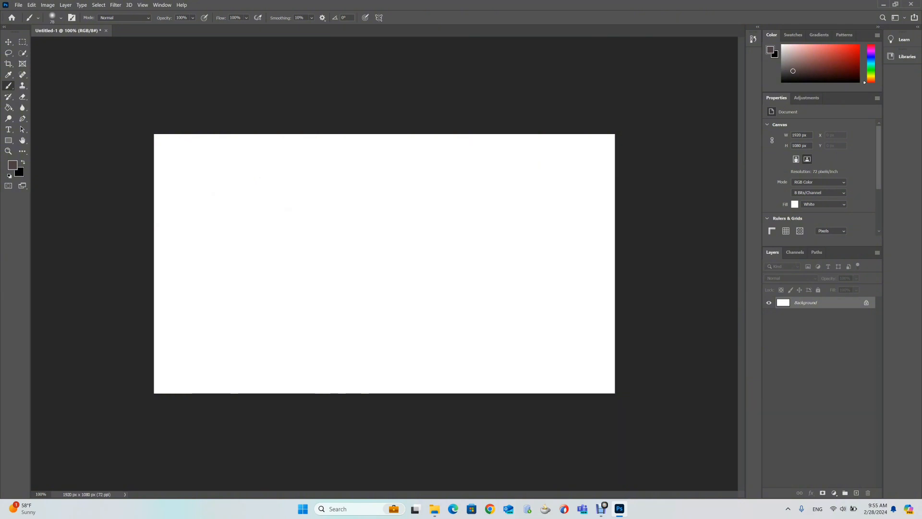
# Set the foreground color to pure red ff0000
pyautogui.click(12, 165)
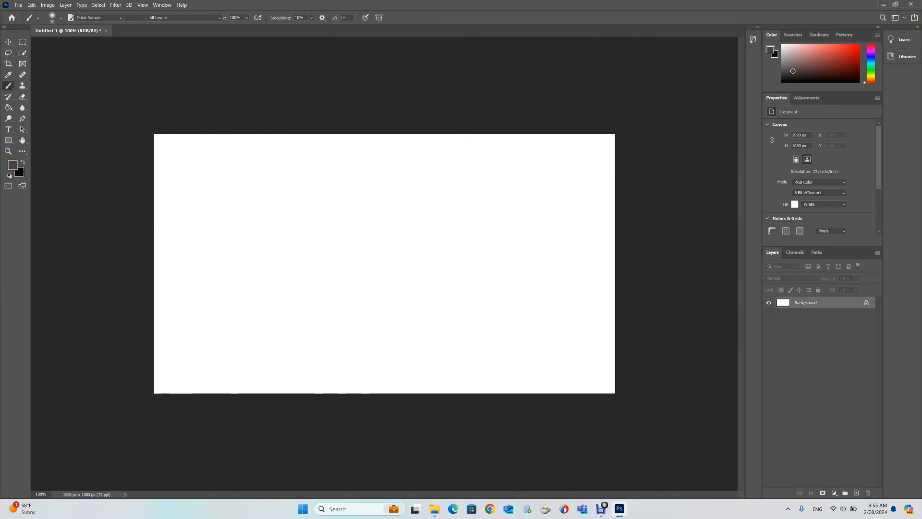
pyautogui.click(451, 128)
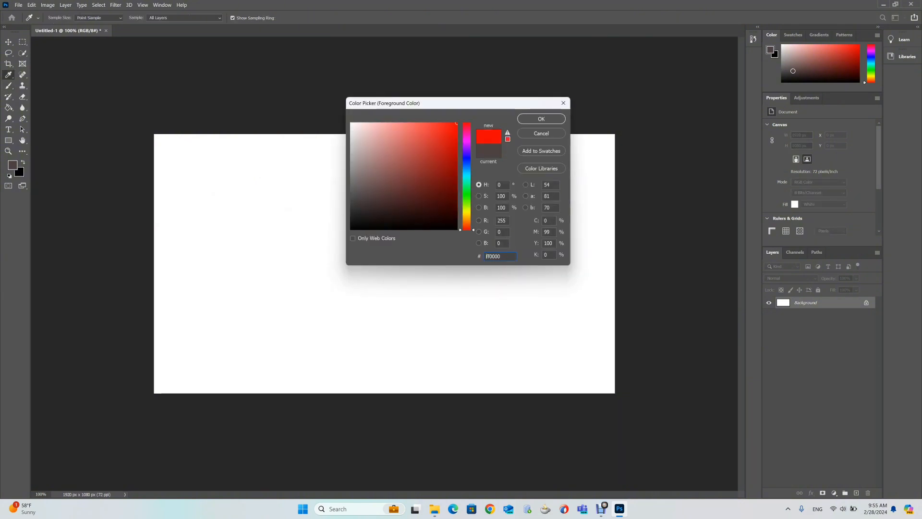
pyautogui.click(541, 119)
# Paint a short red test stroke with the Brush tool on the Background layer and undo it
pyautogui.press('b')
pyautogui.click(263, 211)
pyautogui.moveTo(263, 210); pyautogui.dragTo(287, 259)
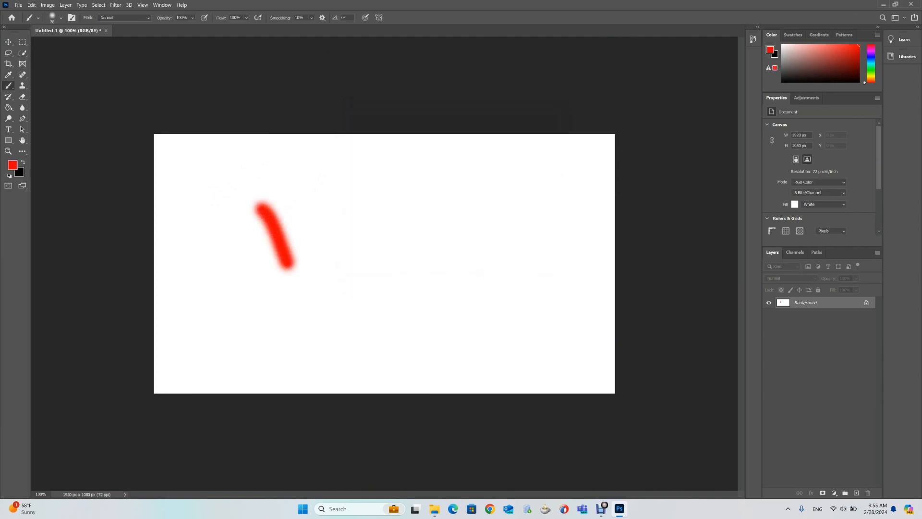
pyautogui.hotkey('ctrl', 'z')
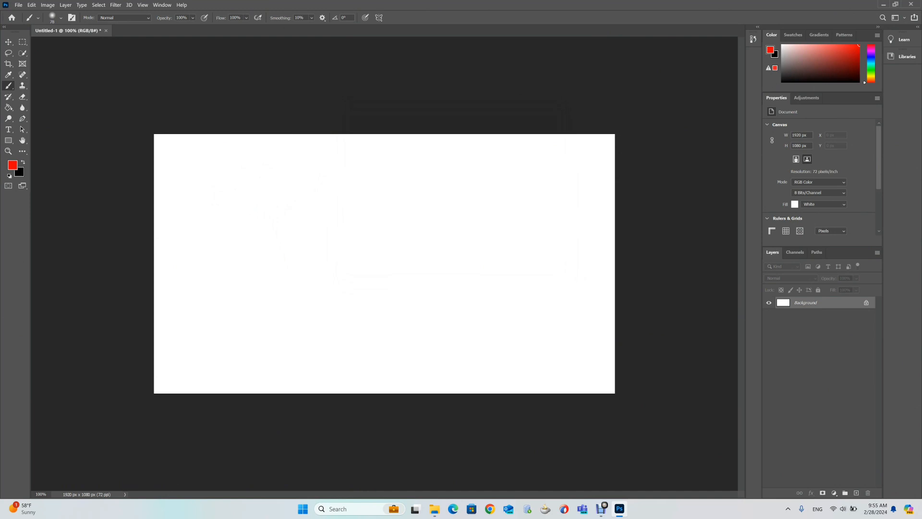
# Paint four separate diagonal red brush strokes across the Background layer
pyautogui.moveTo(237, 144); pyautogui.dragTo(185, 207)
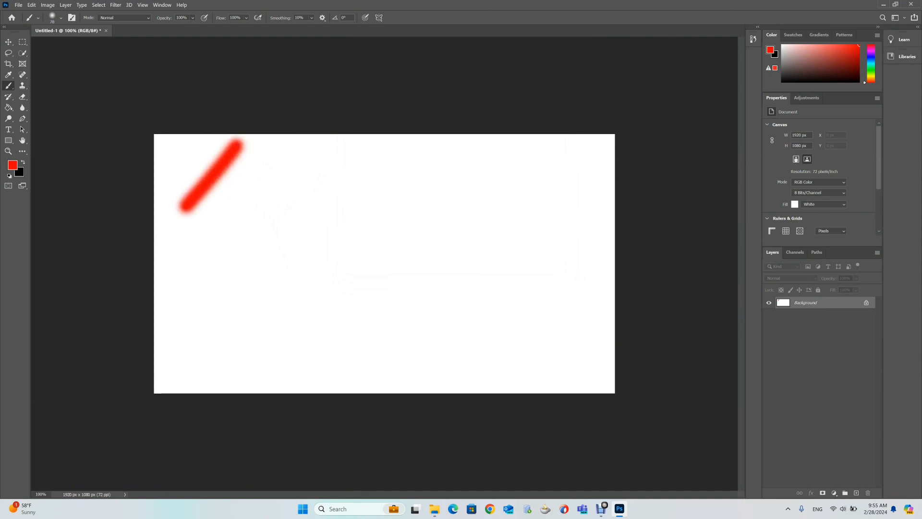
pyautogui.moveTo(372, 149); pyautogui.dragTo(238, 286)
pyautogui.moveTo(508, 172); pyautogui.dragTo(338, 340)
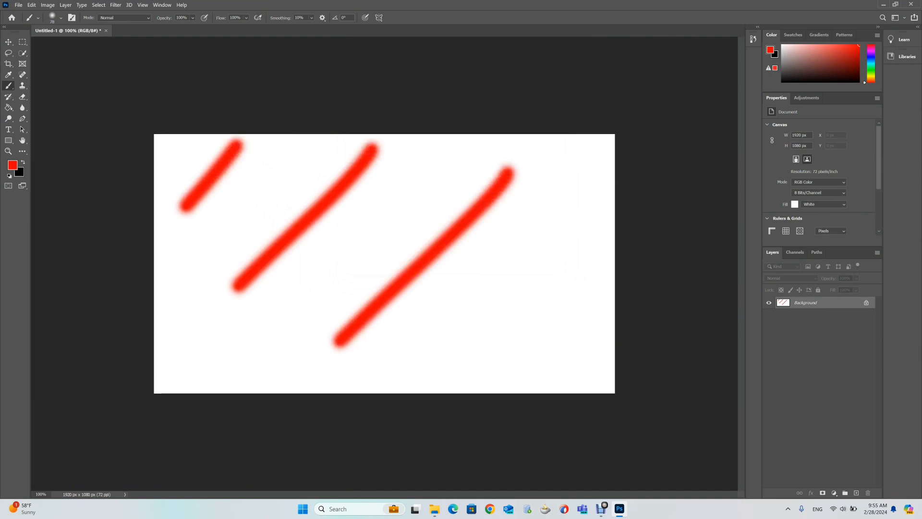
pyautogui.moveTo(583, 240); pyautogui.dragTo(427, 369)
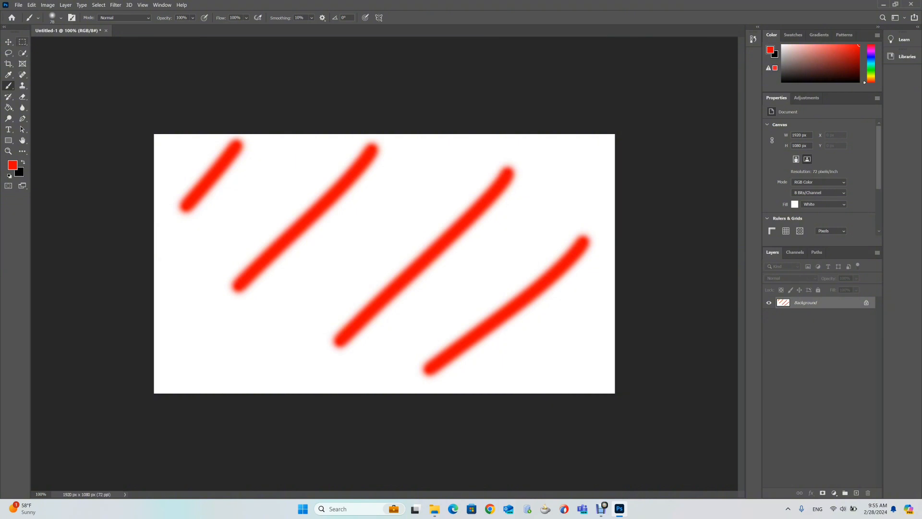
# Try to move the red strokes on the Background layer with the Move tool, declining the conversion to a normal layer
pyautogui.click(9, 42)
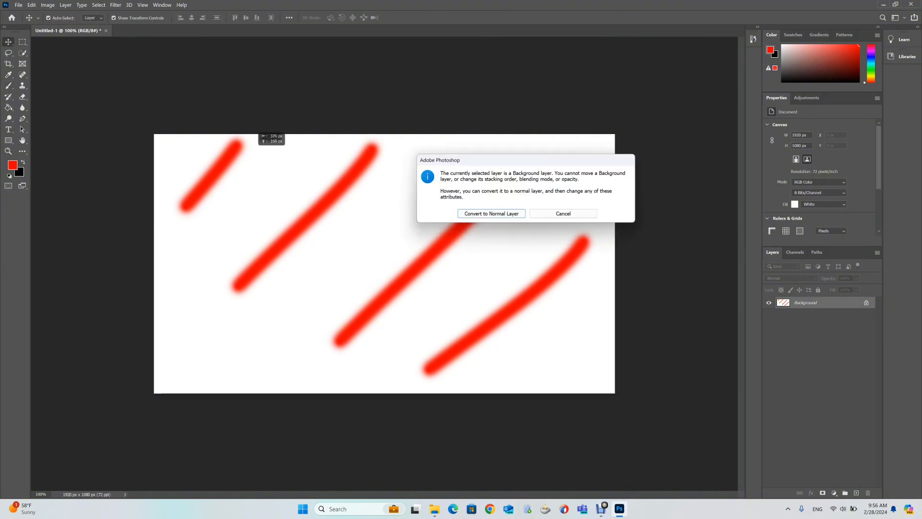
pyautogui.click(563, 214)
pyautogui.click(343, 184)
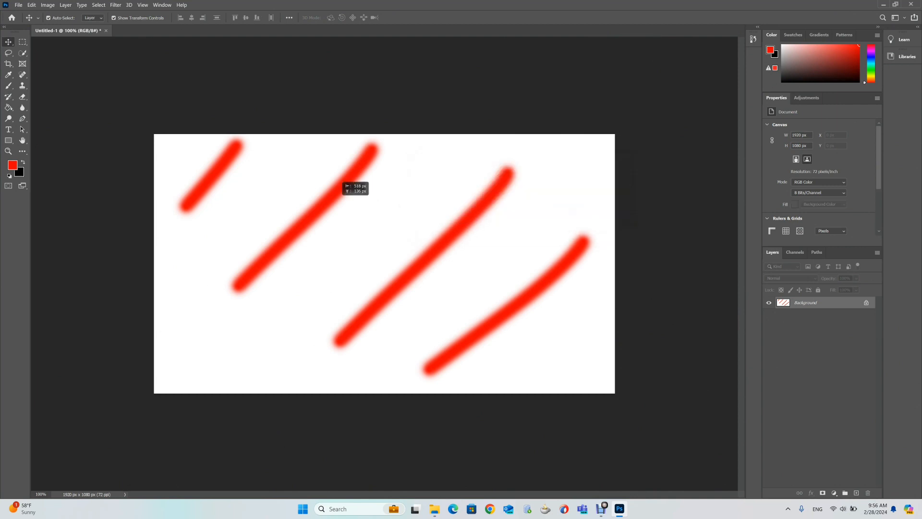
pyautogui.click(564, 213)
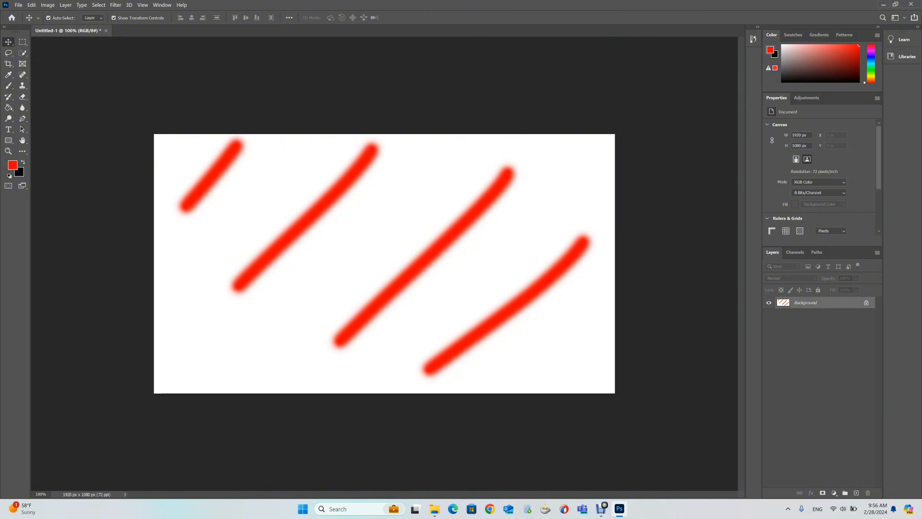
# Undo the four red brush strokes on the Background layer
pyautogui.hotkey('ctrl', 'z')
pyautogui.hotkey('ctrl', 'z')
pyautogui.hotkey('ctrl', 'z')
pyautogui.hotkey('ctrl', 'z')
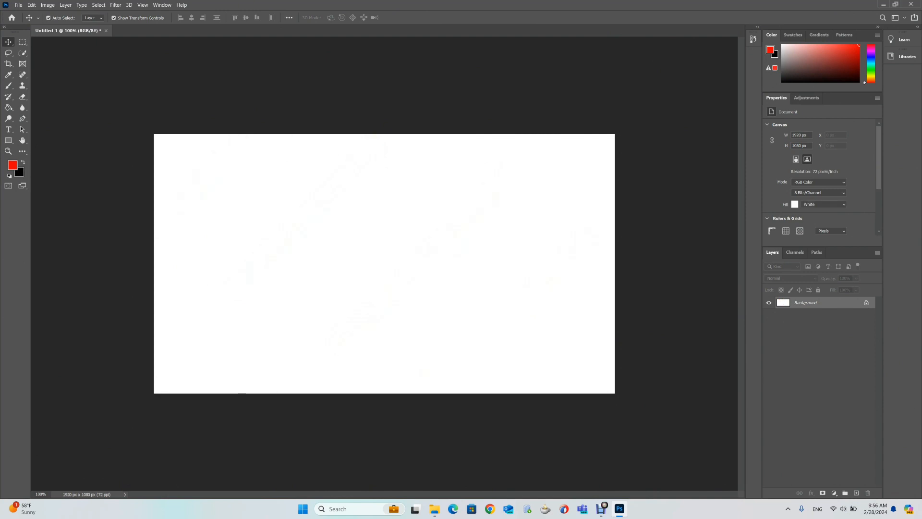
# Paint a diagonal red stroke about 411 x 439 px on a new layer and move it closer to the canvas's upper-left corner
pyautogui.click(856, 493)
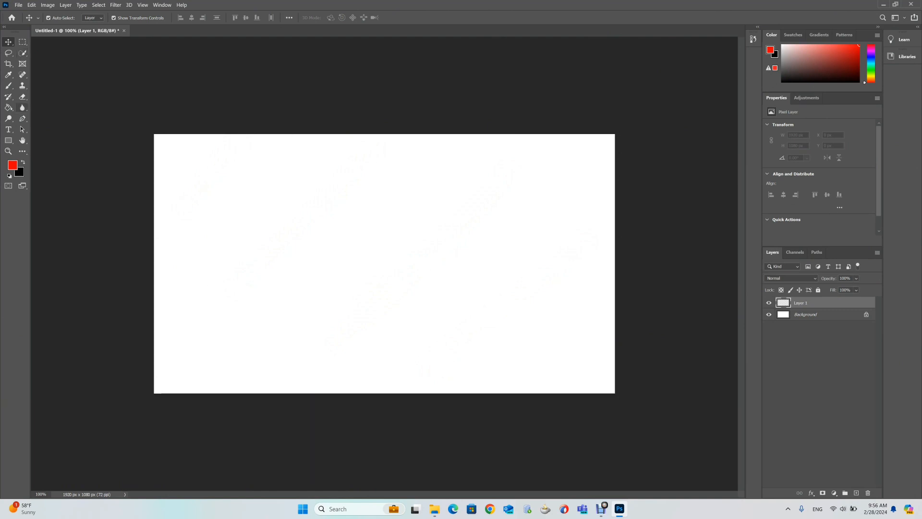
pyautogui.click(8, 86)
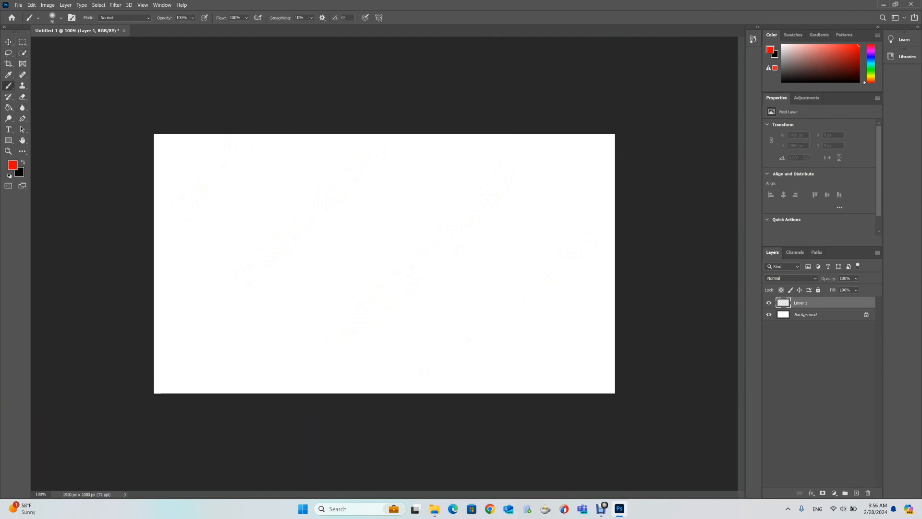
pyautogui.click(283, 178)
pyautogui.moveTo(284, 179); pyautogui.dragTo(211, 254)
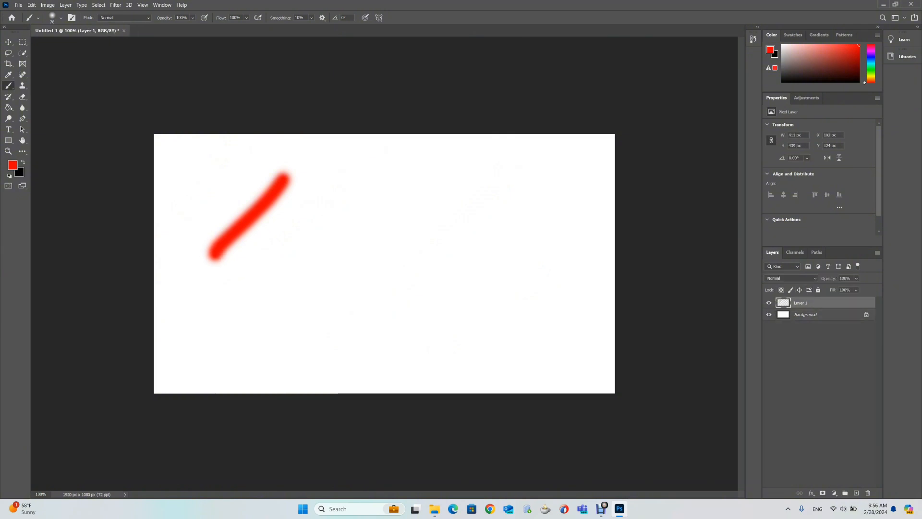
pyautogui.click(8, 42)
pyautogui.moveTo(253, 213)
pyautogui.mouseDown()
pyautogui.moveTo(464, 266)
pyautogui.moveTo(421, 244)
pyautogui.moveTo(251, 220)
pyautogui.moveTo(239, 189)
pyautogui.mouseUp()
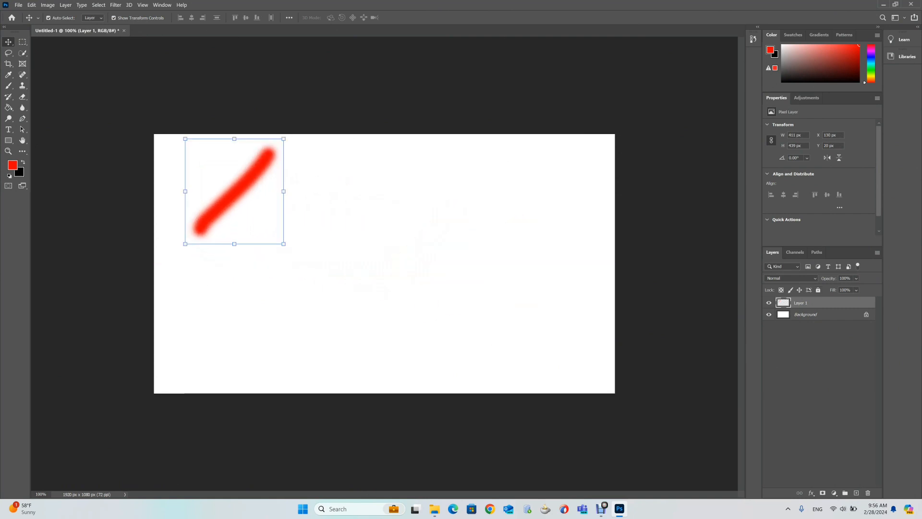
# Add another layer and paint a long, slightly slanted red stroke about 1107 x 445 px on it, beside the first stroke
pyautogui.click(856, 492)
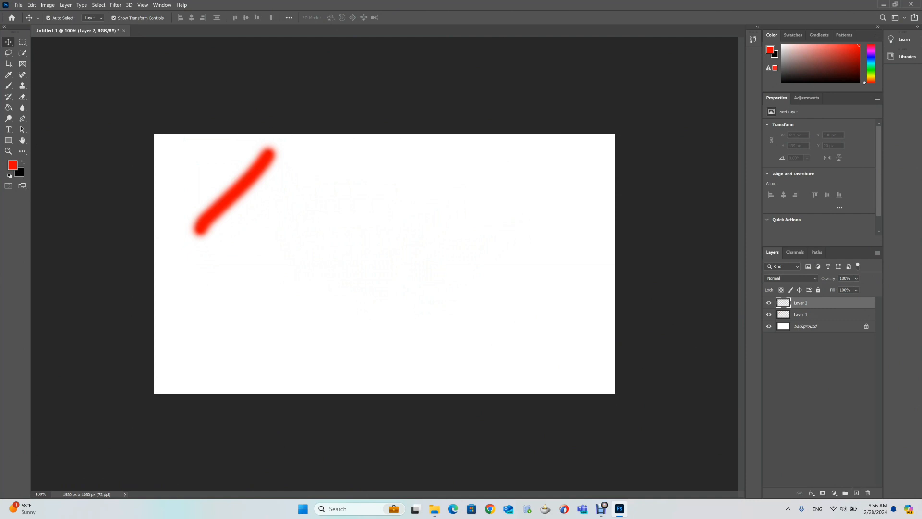
pyautogui.press('b')
pyautogui.moveTo(532, 166); pyautogui.dragTo(298, 245)
# Activate the Move tool and switch the active layer between Layer 1 and Layer 2
pyautogui.click(8, 42)
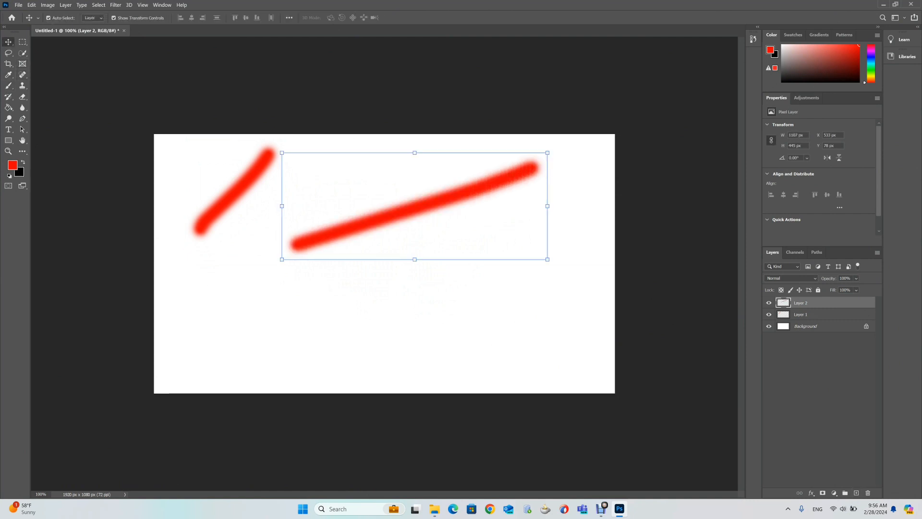
pyautogui.click(236, 191)
pyautogui.click(801, 303)
pyautogui.click(801, 314)
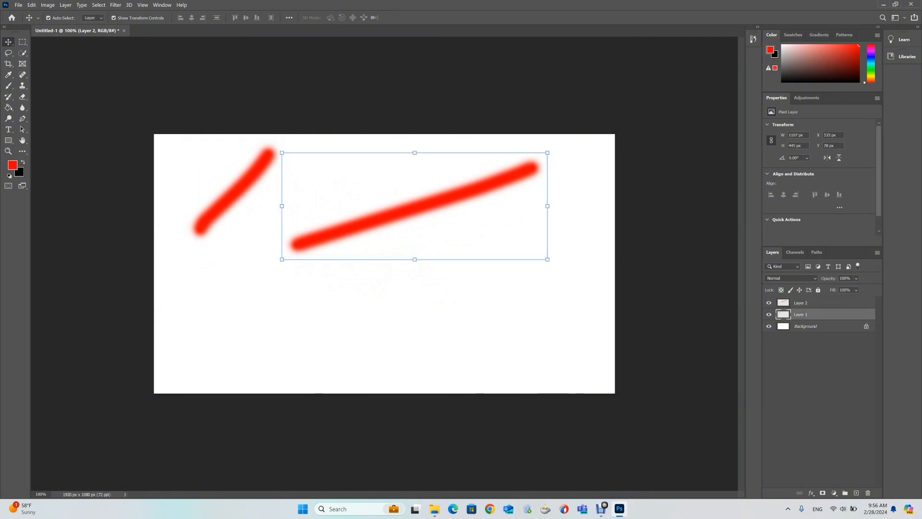
# Try scaling the long stroke on Layer 2 down to about 51% and undo the resize
pyautogui.moveTo(463, 214)
pyautogui.mouseDown()
pyautogui.moveTo(485, 255)
pyautogui.moveTo(479, 242)
pyautogui.mouseUp()
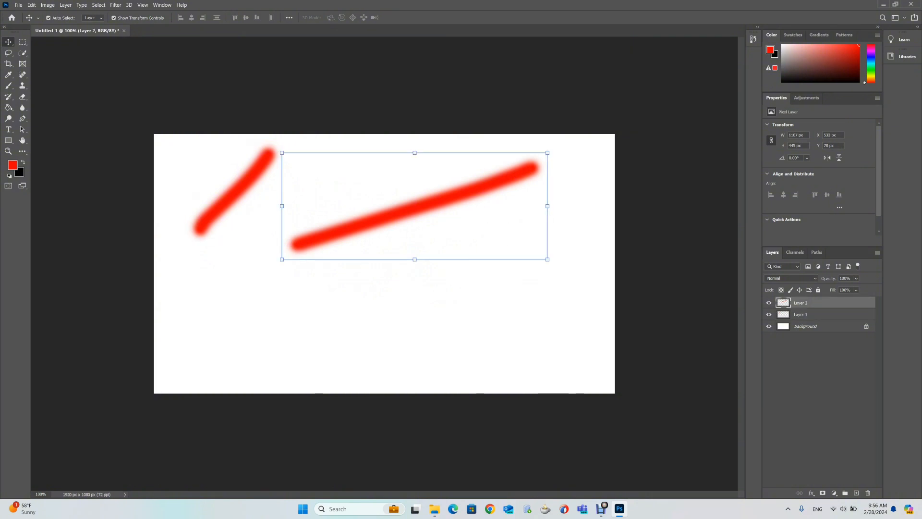
pyautogui.moveTo(548, 259); pyautogui.dragTo(417, 207)
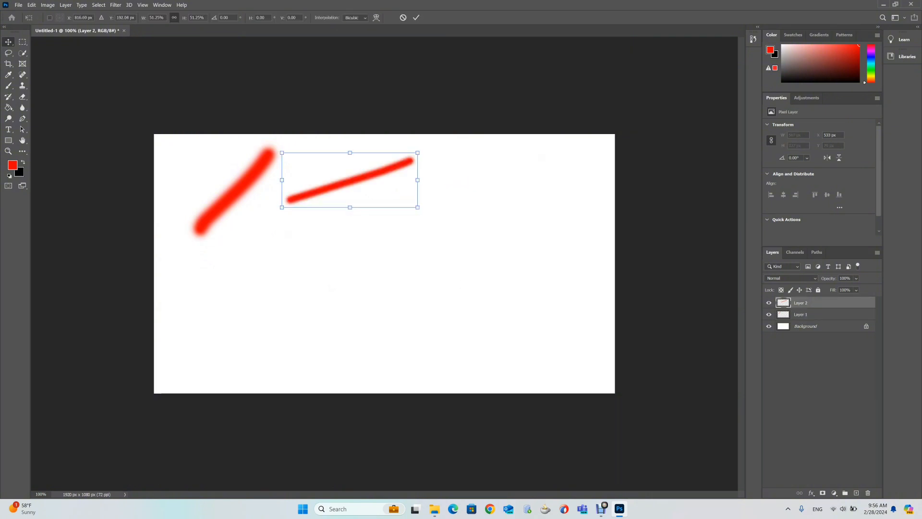
pyautogui.hotkey('ctrl', 'z')
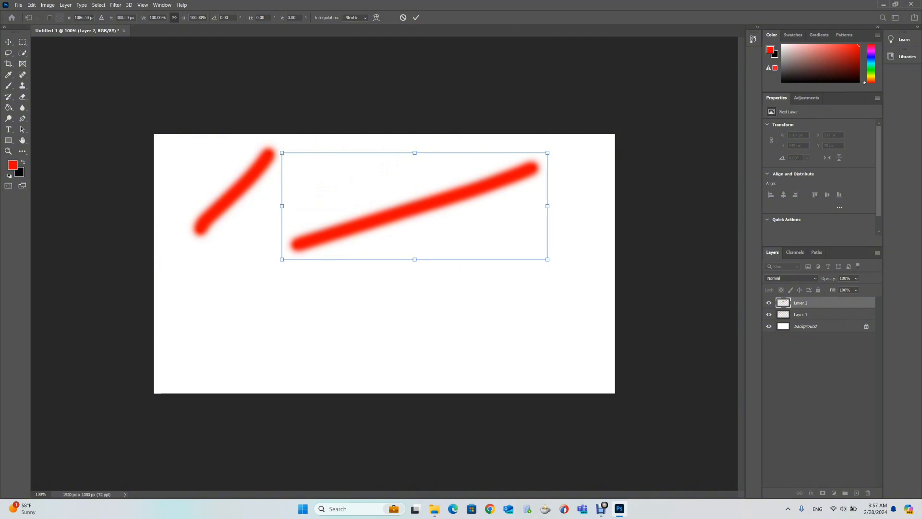
# Leave the transform and undo both painted strokes and their layers until only the blank Background layer remains
pyautogui.press('Return')
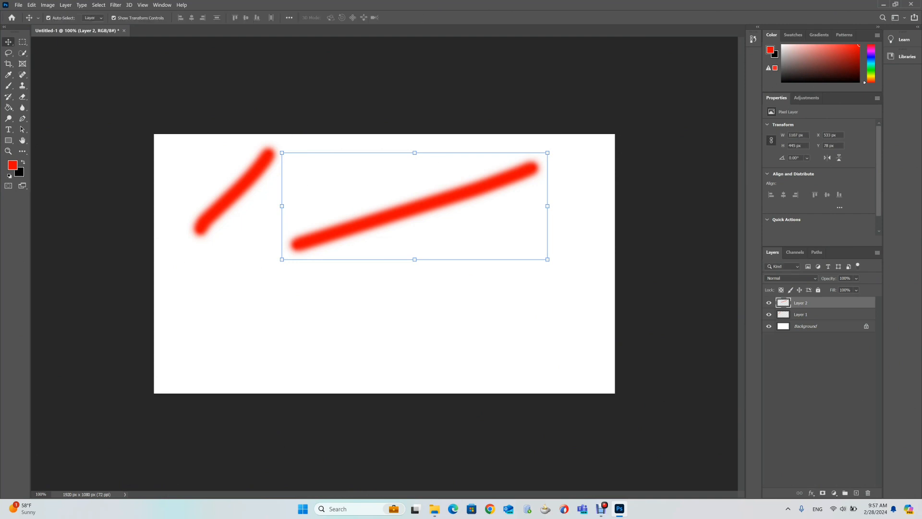
pyautogui.hotkey('ctrl', 'z')
pyautogui.hotkey('ctrl', 'z')
pyautogui.hotkey('ctrl', 'z')
pyautogui.hotkey('ctrl', 'z')
pyautogui.hotkey('ctrl', 'z')
pyautogui.hotkey('ctrl', 'z')
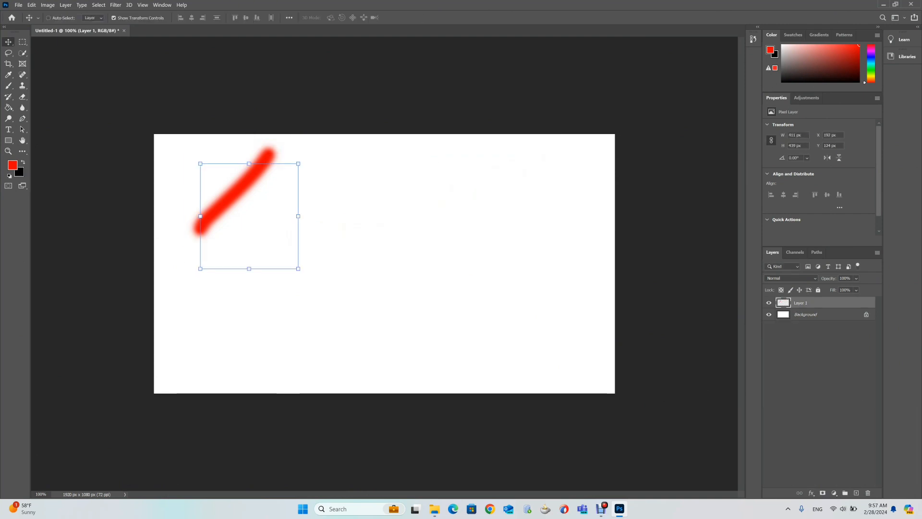
pyautogui.hotkey('ctrl', 'z')
pyautogui.hotkey('ctrl', 'z')
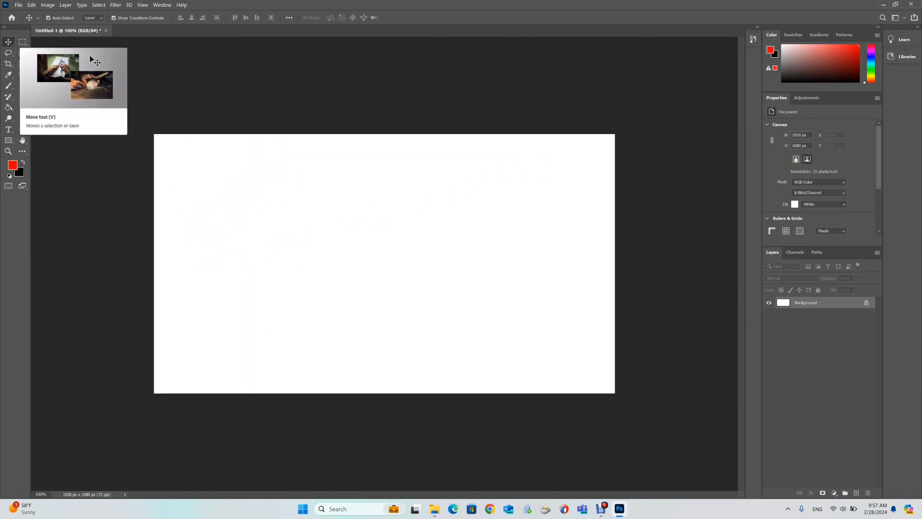
# Review the variants of the Move and Marquee tools and activate the Rectangular Marquee tool
pyautogui.rightClick(8, 42)
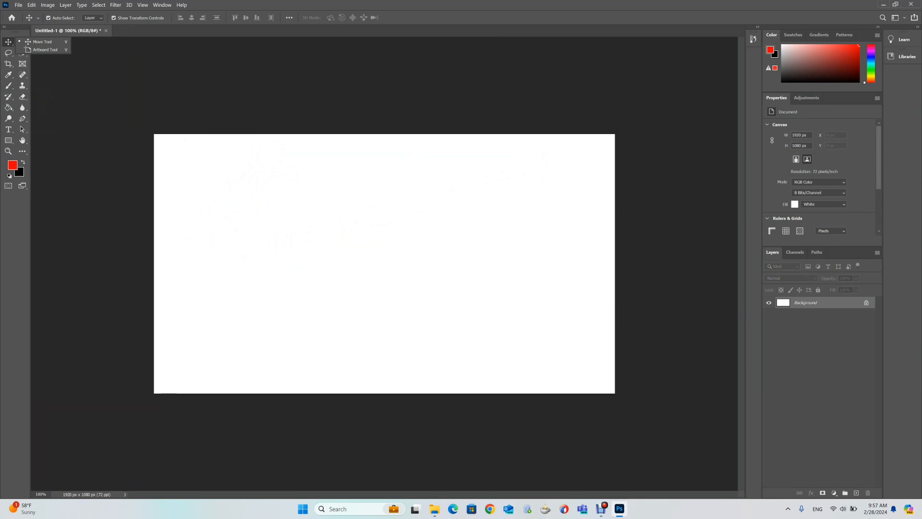
pyautogui.press('Escape')
pyautogui.rightClick(22, 41)
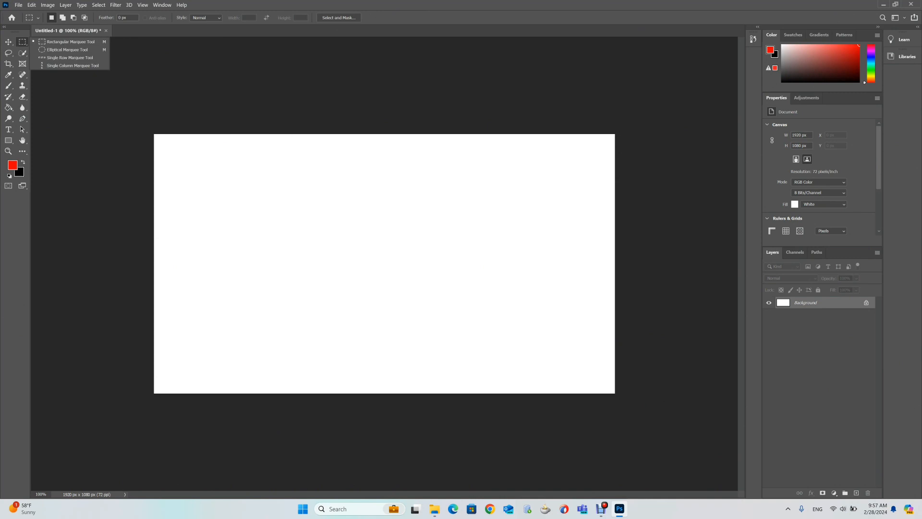
pyautogui.press('Escape')
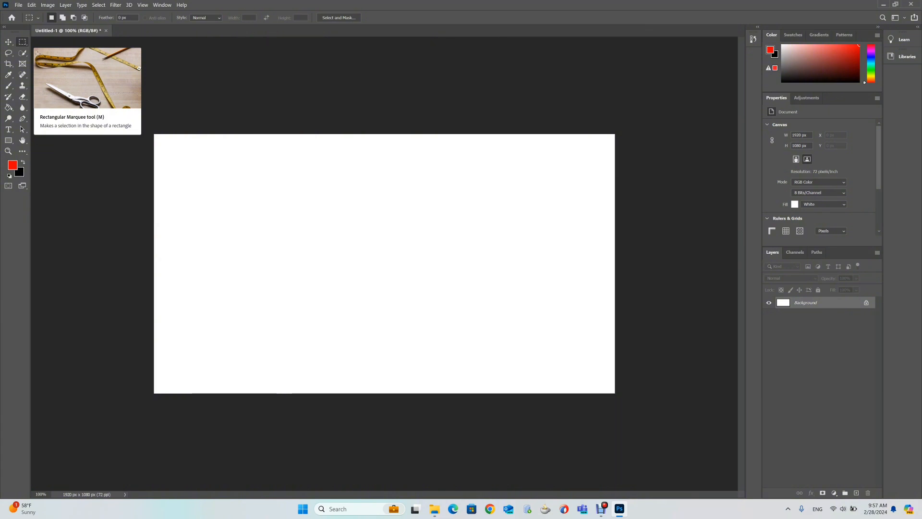
pyautogui.rightClick(22, 42)
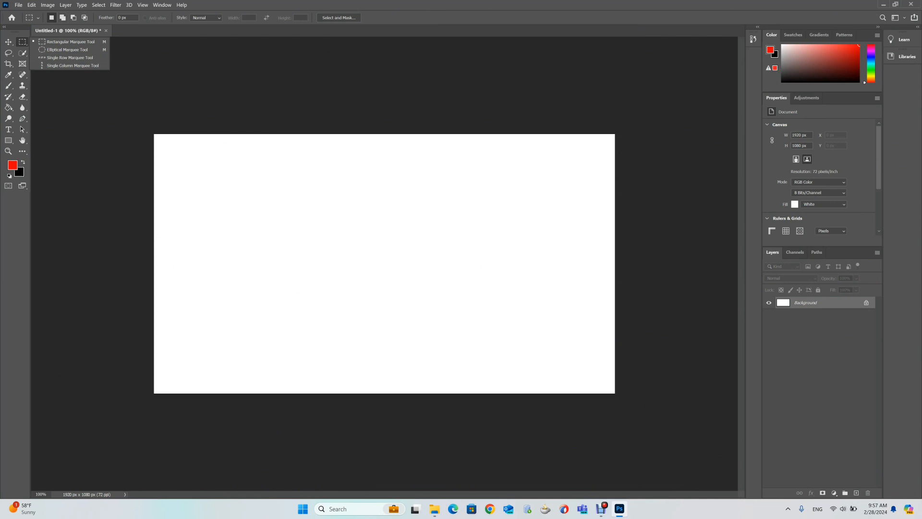
pyautogui.press('Escape')
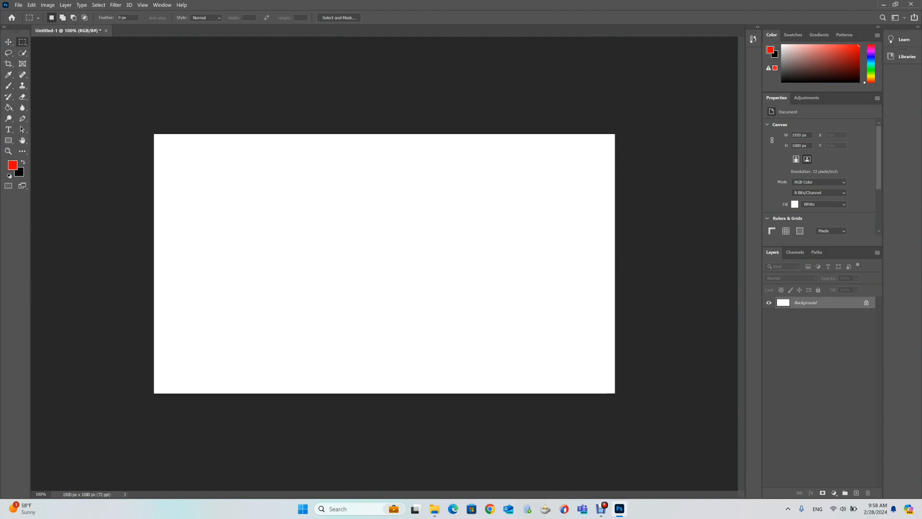
# Select a rectangle in the canvas's upper-left area and add three overlapping rectangles to form one combined stepped selection
pyautogui.moveTo(179, 155); pyautogui.dragTo(287, 232)
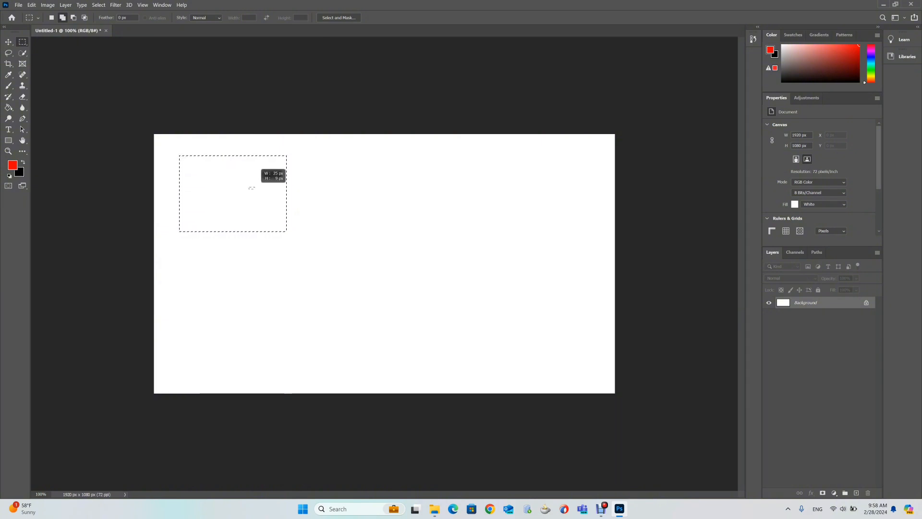
pyautogui.moveTo(281, 209); pyautogui.dragTo(390, 287)
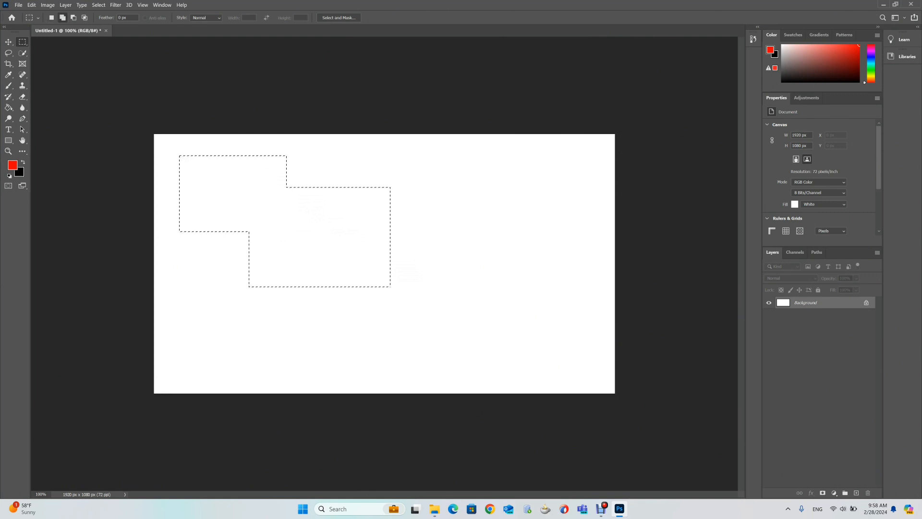
pyautogui.moveTo(355, 167); pyautogui.dragTo(503, 251)
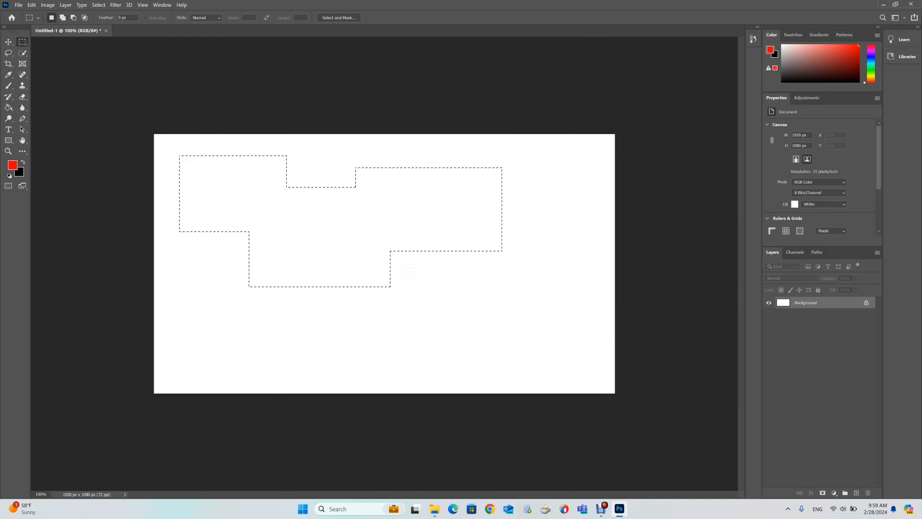
pyautogui.moveTo(316, 250); pyautogui.dragTo(505, 340)
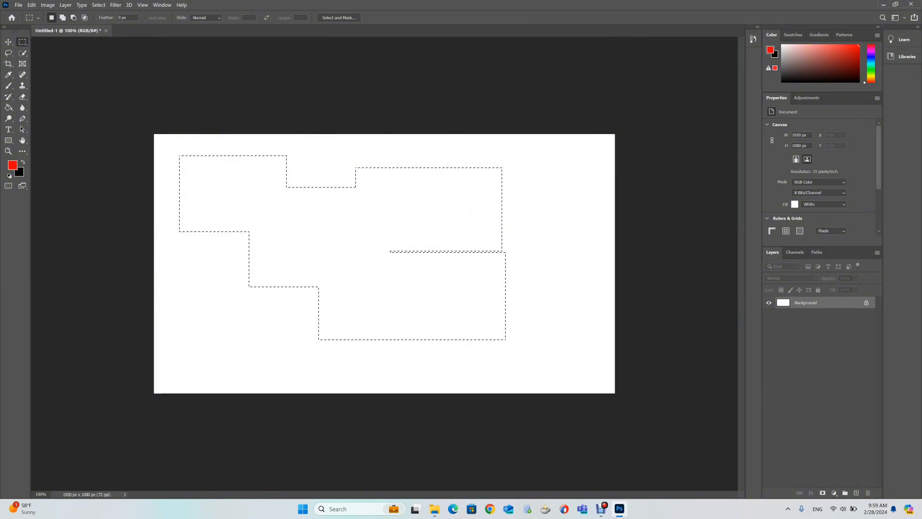
# Subtract two large rectangles from the upper-right side of the combined selection, leaving a narrow staircase shape
pyautogui.press('alt')
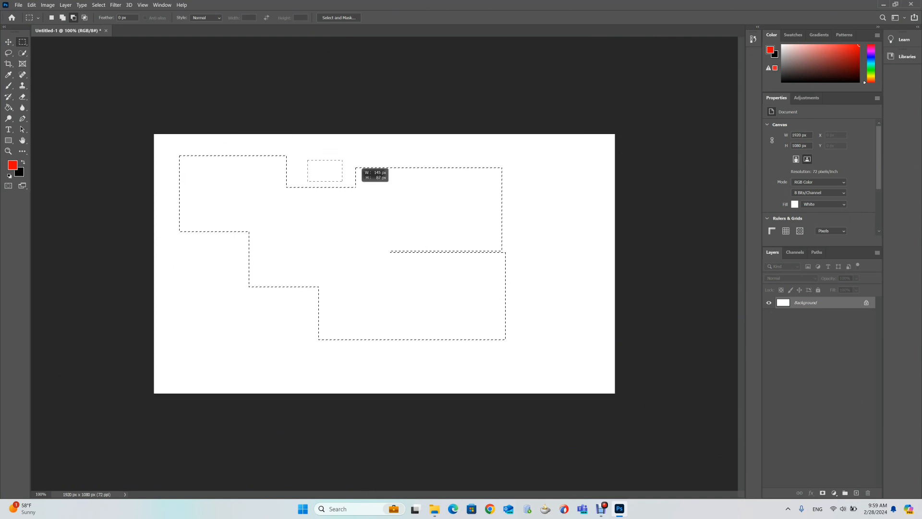
pyautogui.moveTo(342, 181); pyautogui.dragTo(517, 264)
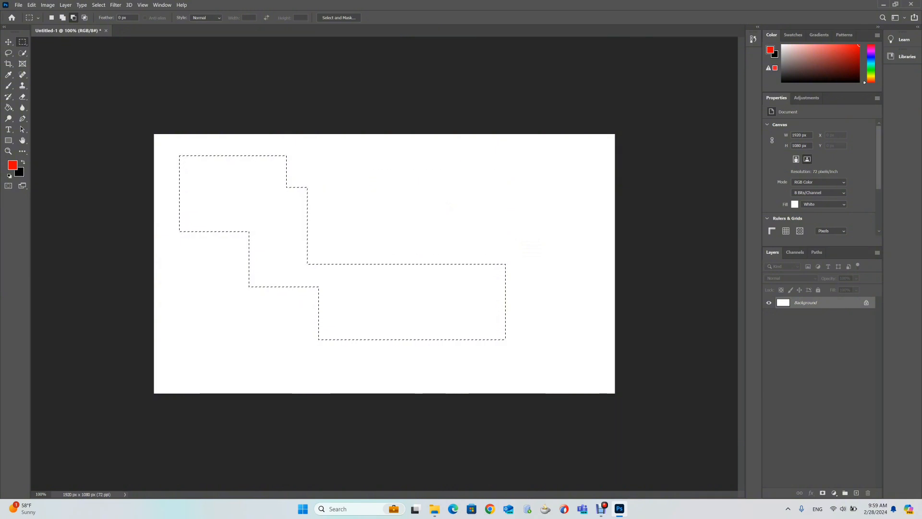
pyautogui.moveTo(550, 319); pyautogui.dragTo(386, 235)
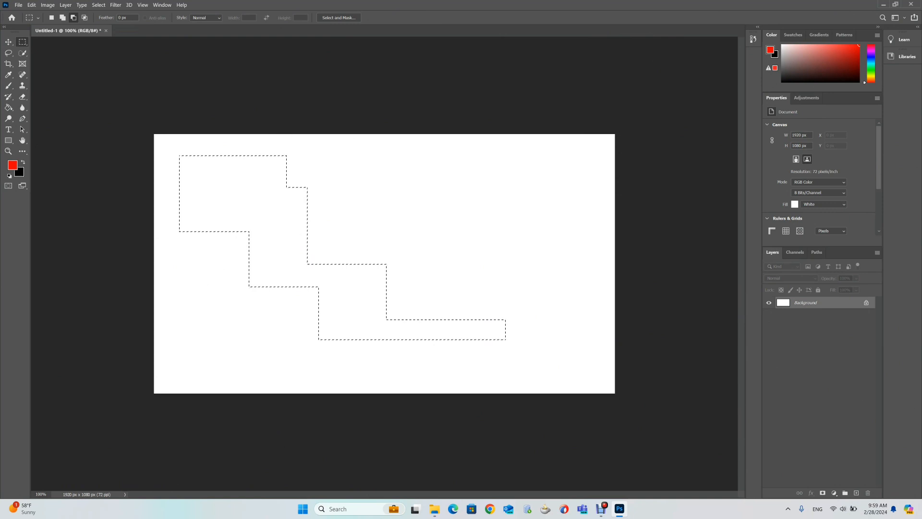
# Try intersecting the staircase selection with a rectangle over its middle part twice, undoing each intersection
pyautogui.moveTo(253, 174); pyautogui.dragTo(405, 324)
pyautogui.hotkey('ctrl', 'z')
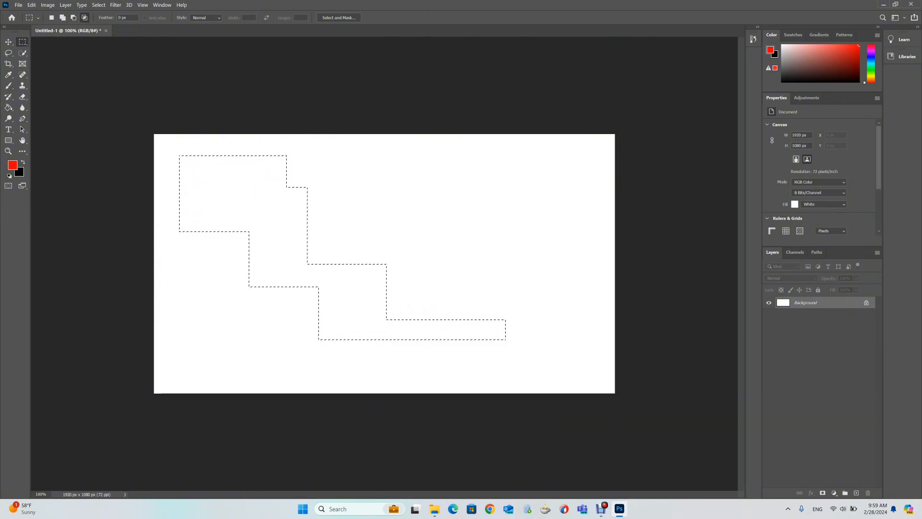
pyautogui.moveTo(246, 176); pyautogui.dragTo(414, 328)
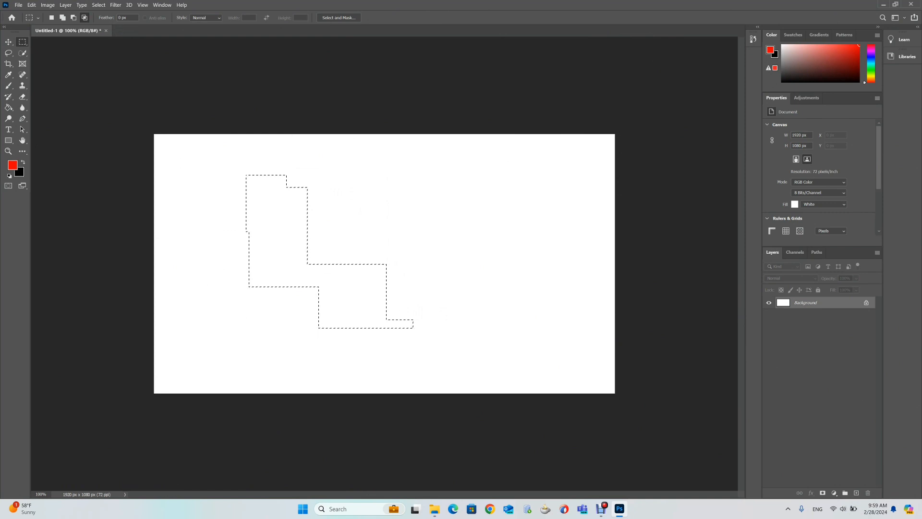
pyautogui.hotkey('ctrl', 'z')
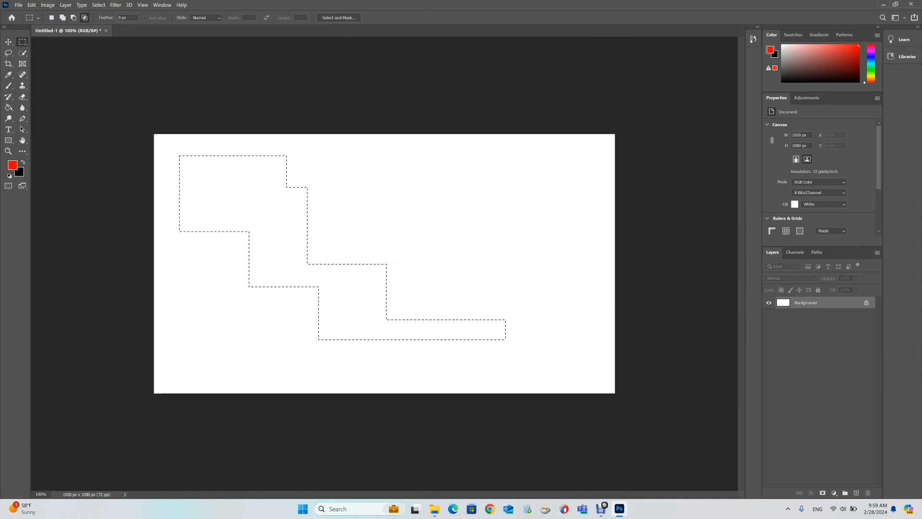
# Undo all remaining marquee additions and subtractions until nothing is selected on the canvas
pyautogui.hotkey('ctrl', 'z')
pyautogui.hotkey('ctrl', 'z')
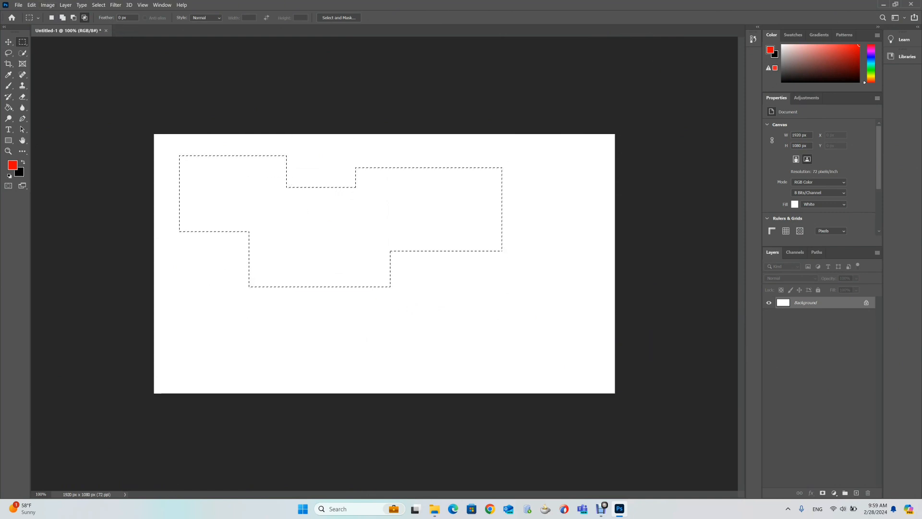
pyautogui.hotkey('ctrl', 'z')
pyautogui.hotkey('ctrl', 'z')
pyautogui.hotkey('ctrl', 'z')
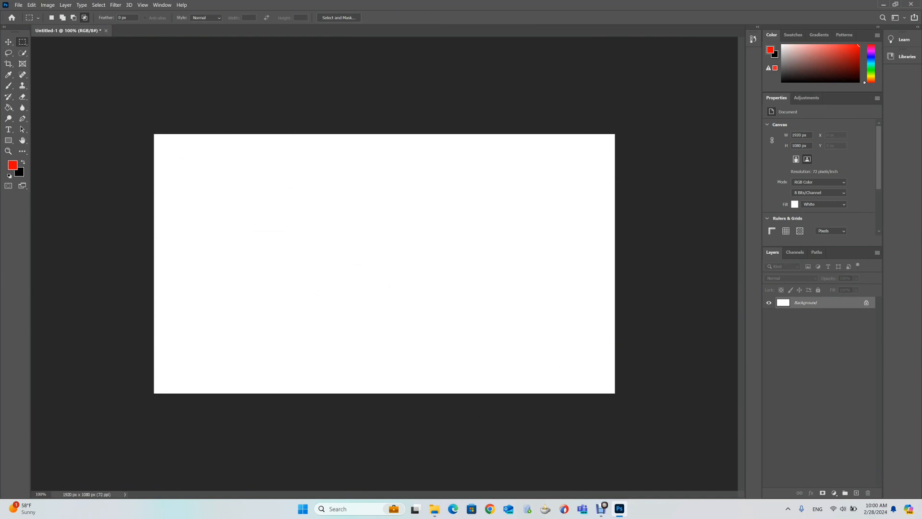
# Set the Rectangular Marquee feather to 50 px and select a large rectangle in the middle of the canvas
pyautogui.rightClick(22, 42)
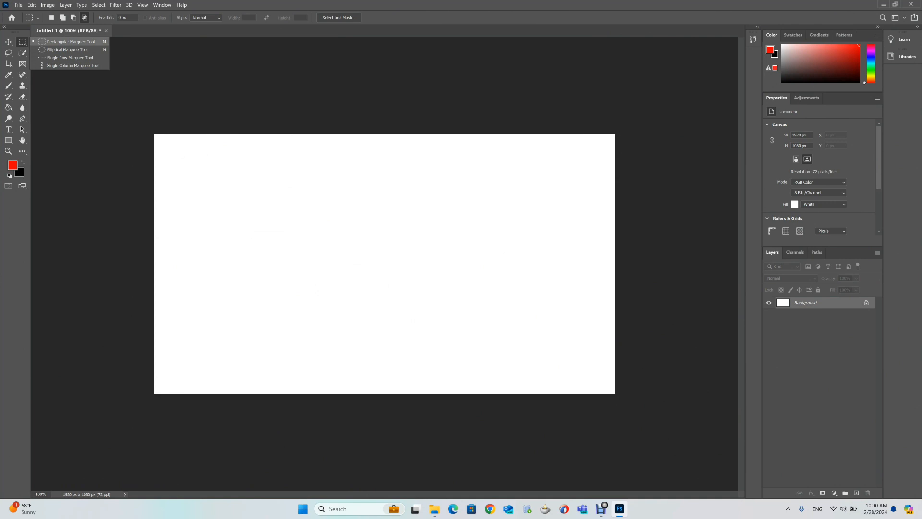
pyautogui.click(122, 18)
pyautogui.click(121, 18)
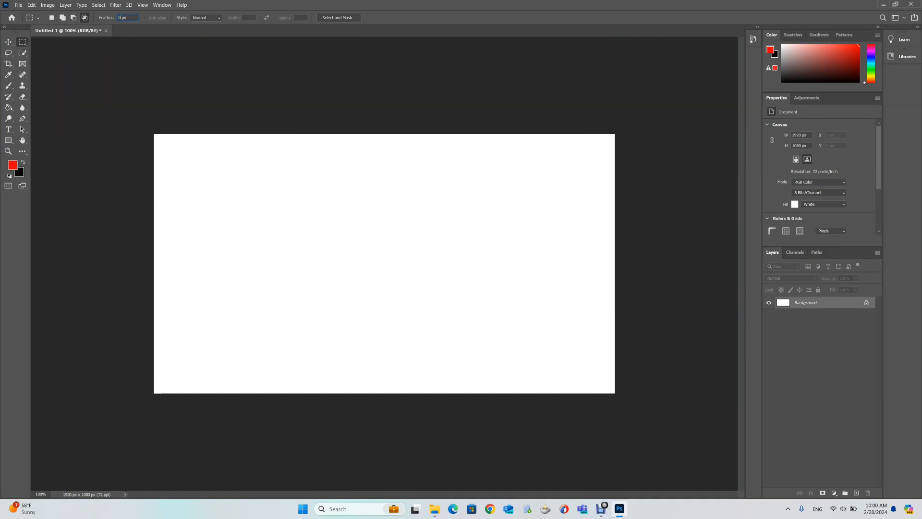
pyautogui.press('BackSpace')
pyautogui.write('50')
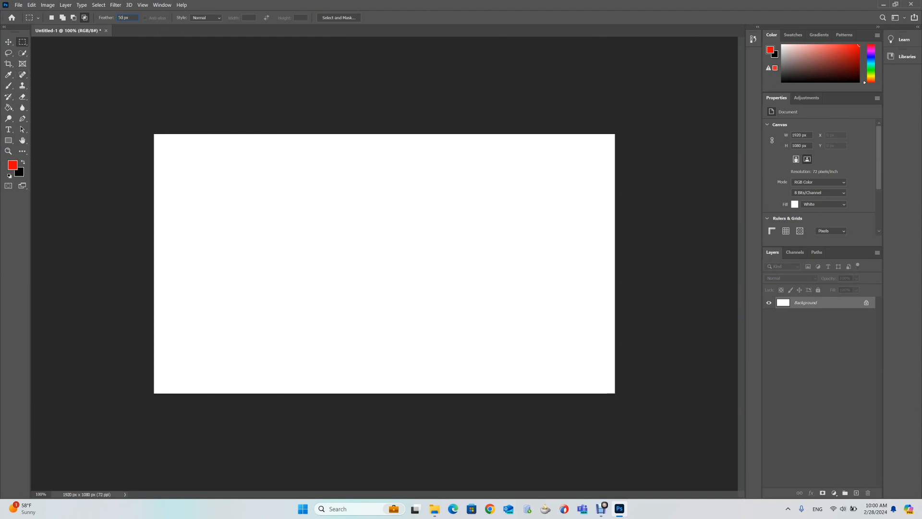
pyautogui.moveTo(268, 174); pyautogui.dragTo(499, 326)
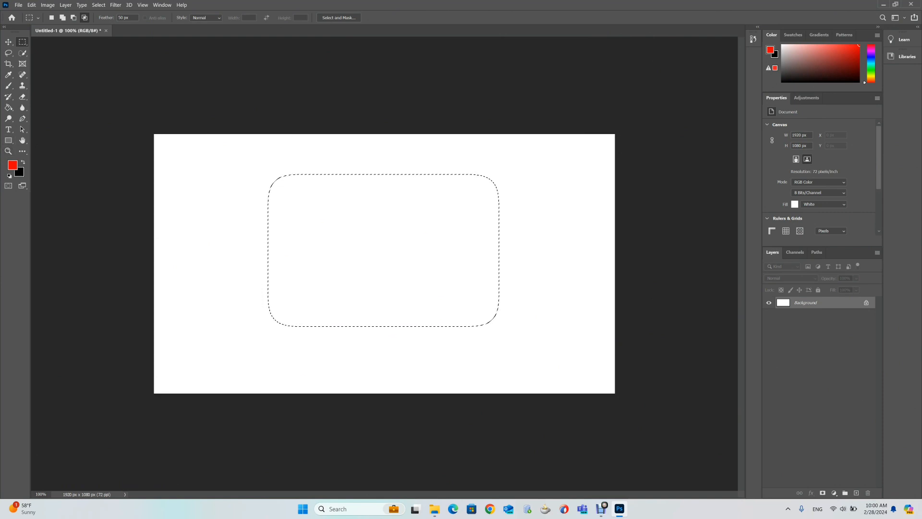
# Accept red e71313 as the foreground color and fill the feathered selection with it
pyautogui.click(12, 165)
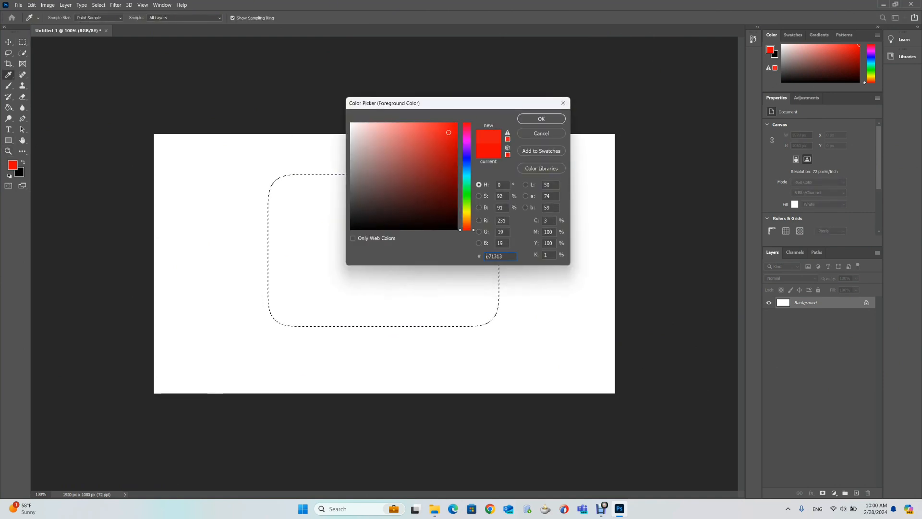
pyautogui.click(542, 119)
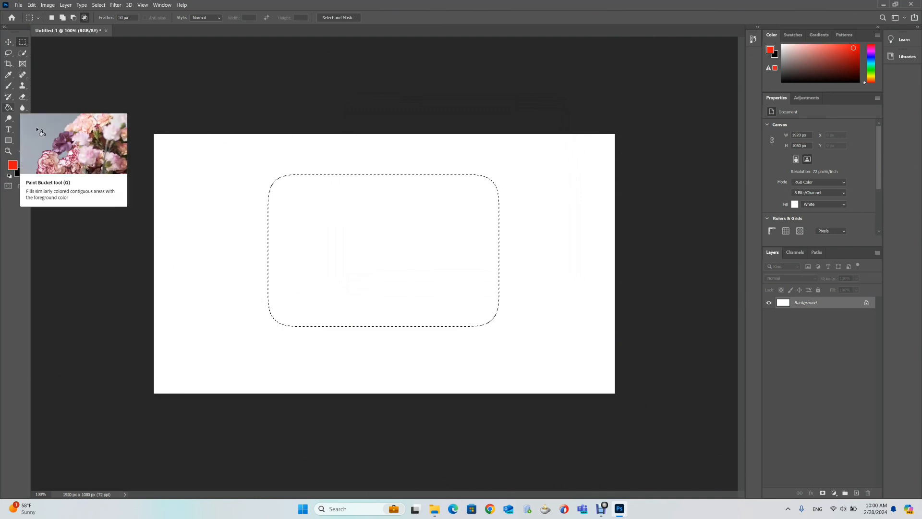
pyautogui.click(8, 107)
pyautogui.hotkey('alt', 'BackSpace')
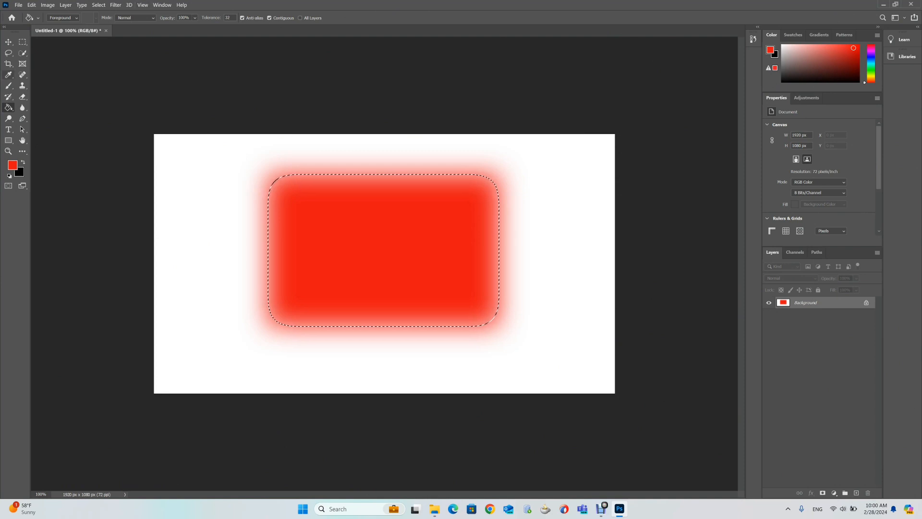
# Try intersecting the selection with a 50 px feathered rectangle overlapping its left part, and undo it
pyautogui.click(23, 42)
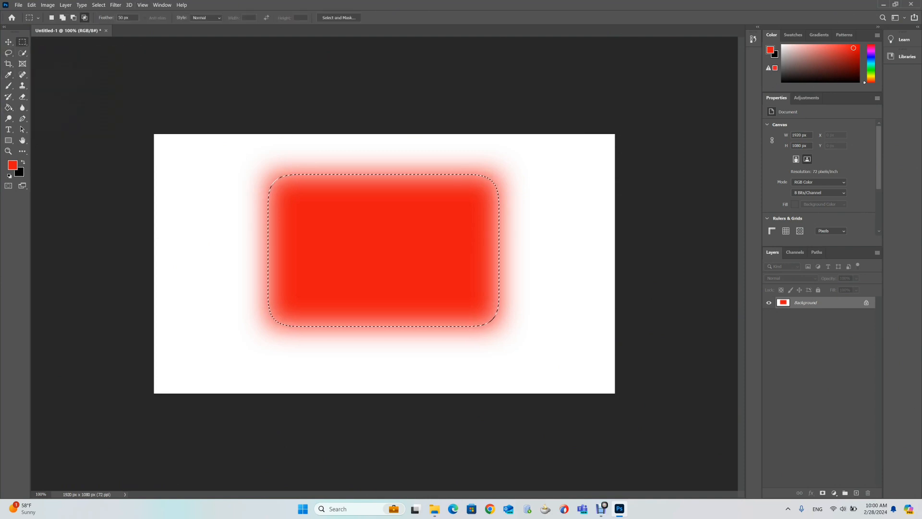
pyautogui.moveTo(183, 171); pyautogui.dragTo(356, 287)
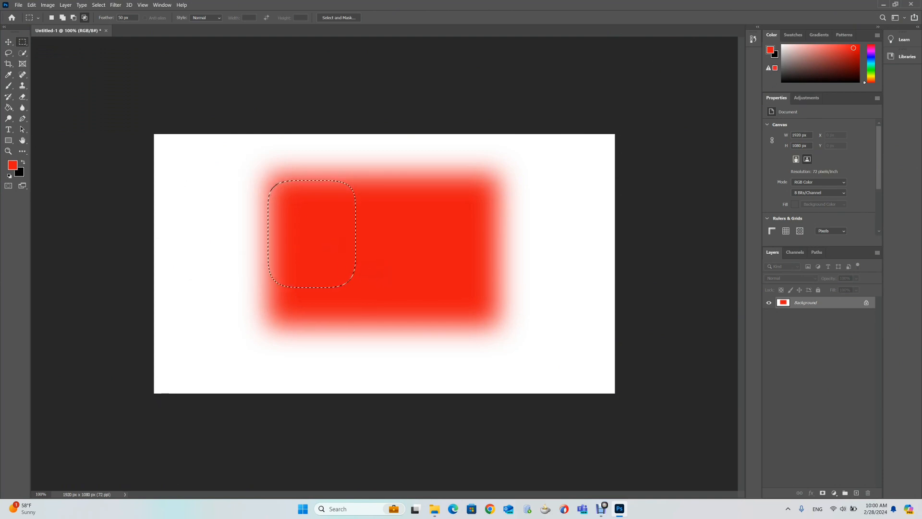
pyautogui.hotkey('ctrl', 'z')
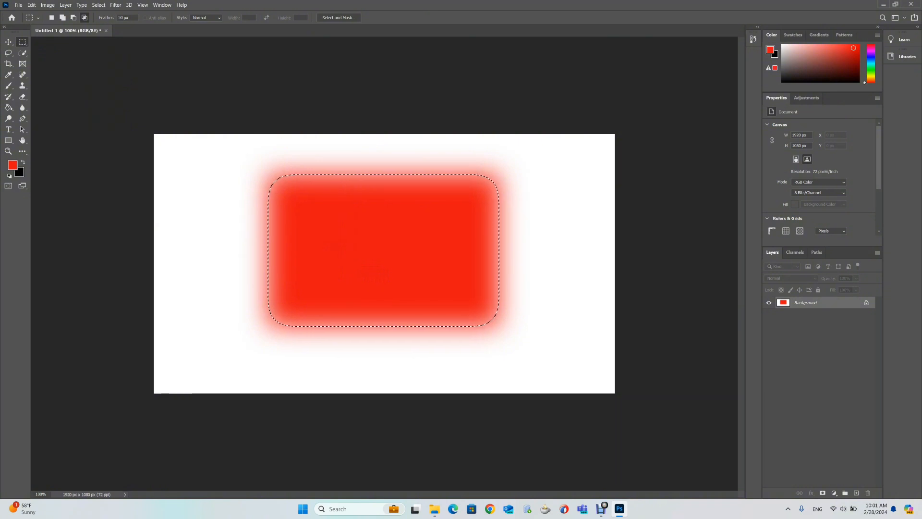
# Set the marquee feather to 100 px, try intersecting a rectangle with the selection's left edge, and undo it
pyautogui.click(123, 18)
pyautogui.press('BackSpace')
pyautogui.press('BackSpace')
pyautogui.write('100')
pyautogui.moveTo(198, 186); pyautogui.dragTo(316, 308)
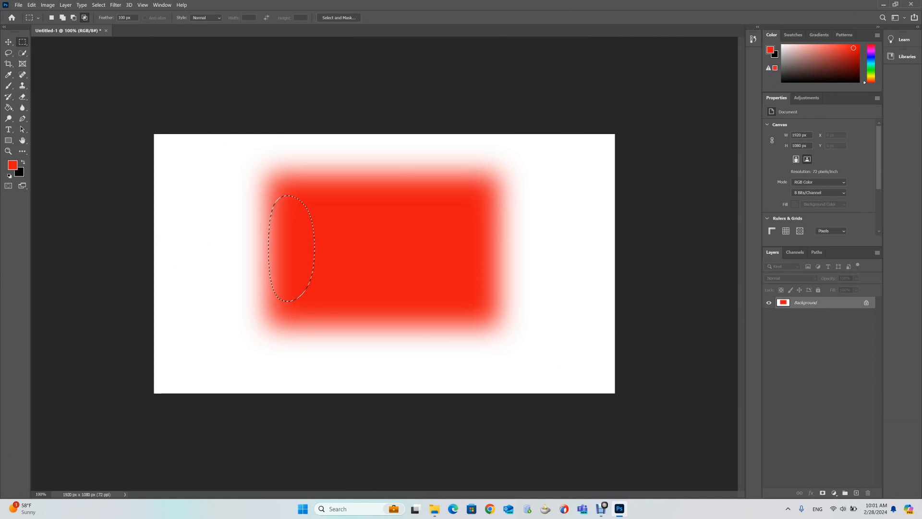
pyautogui.hotkey('ctrl', 'z')
# Set the marquee feather to 30 px, try intersecting a rectangle with the selection's left edge, and clear the selection
pyautogui.click(125, 17)
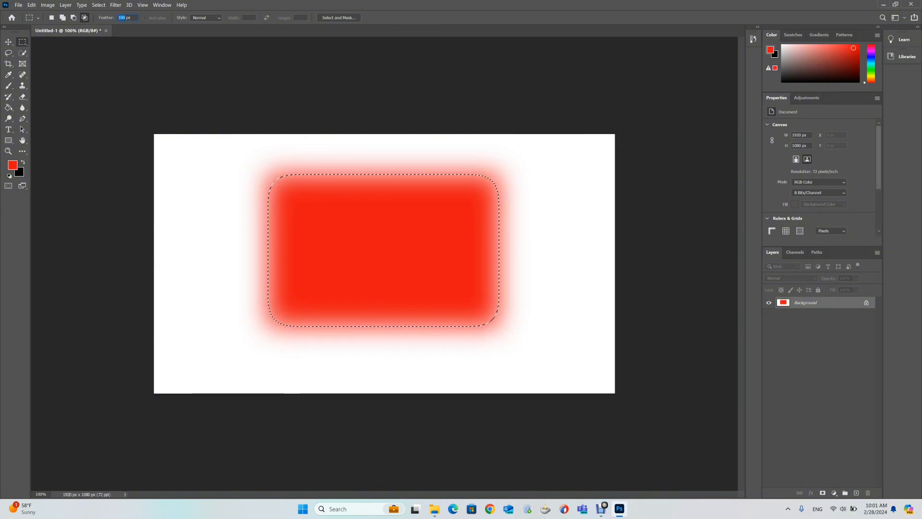
pyautogui.write('30')
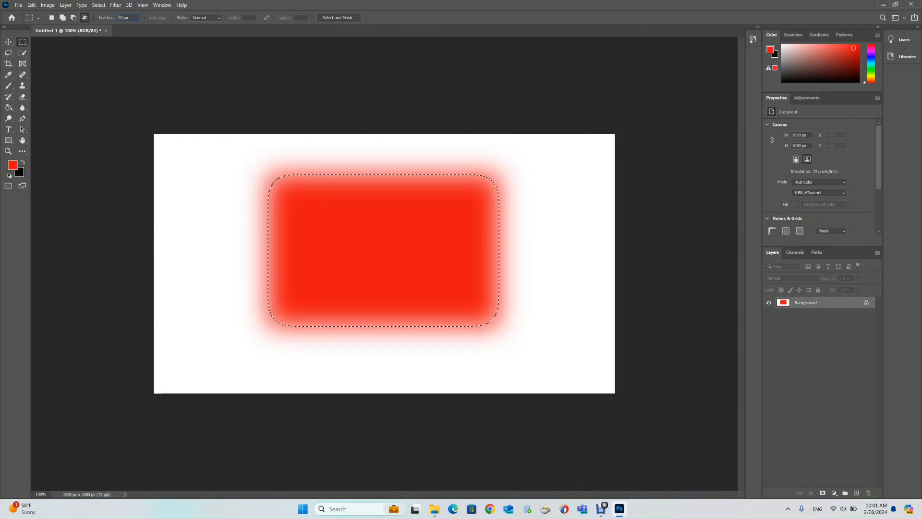
pyautogui.moveTo(181, 225); pyautogui.dragTo(271, 317)
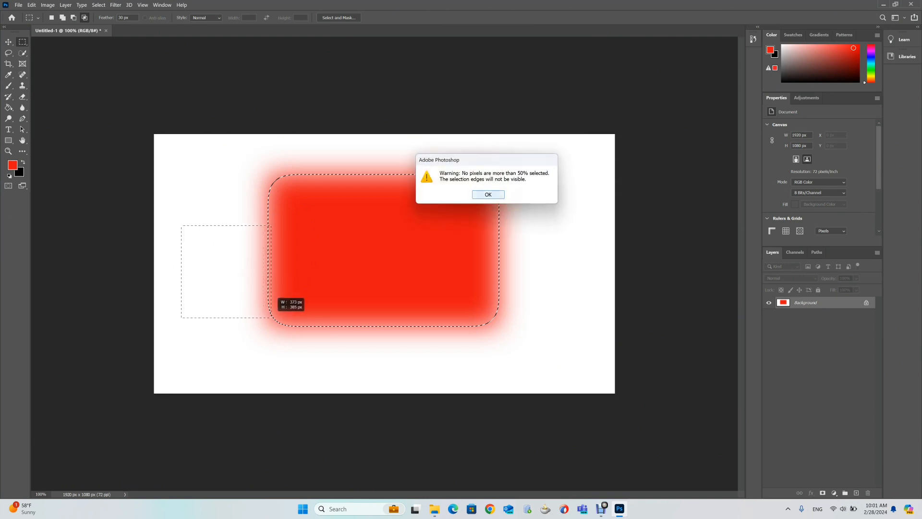
pyautogui.click(487, 194)
pyautogui.moveTo(186, 233); pyautogui.dragTo(154, 205)
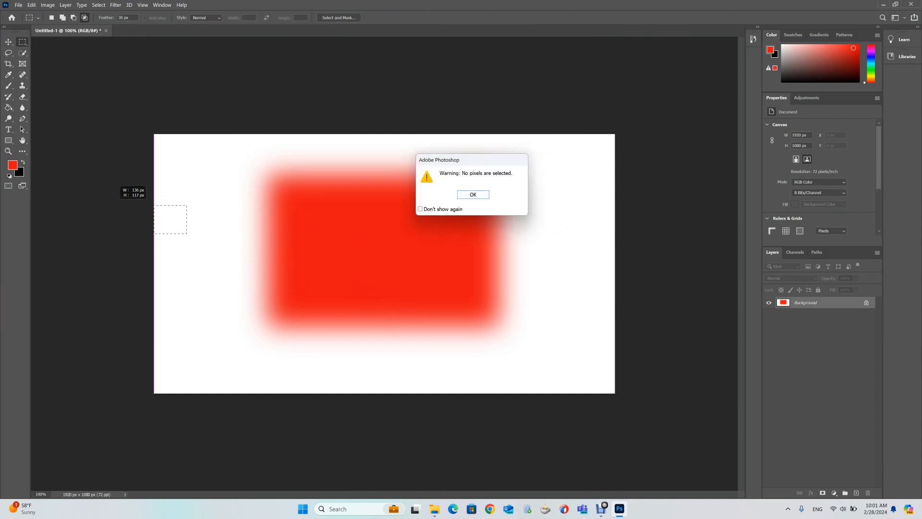
pyautogui.press('Return')
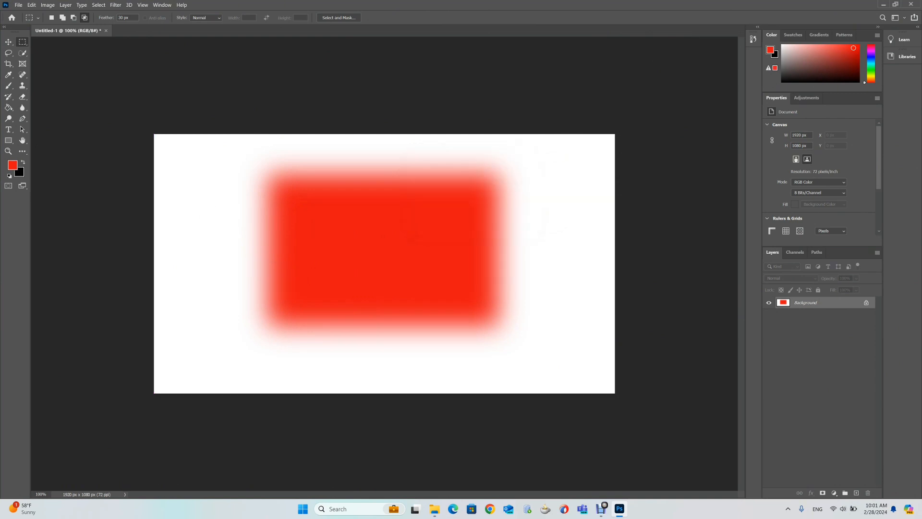
# On a new layer, select a 30 px feathered rectangle overlapping the red shape's left part and fill it with blue 1313e7
pyautogui.click(857, 493)
pyautogui.moveTo(195, 202); pyautogui.dragTo(421, 320)
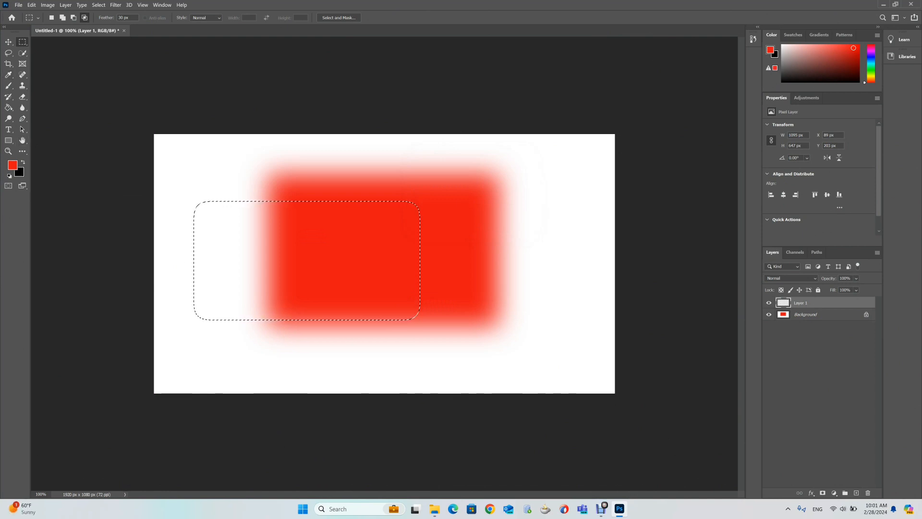
pyautogui.click(12, 165)
pyautogui.click(467, 158)
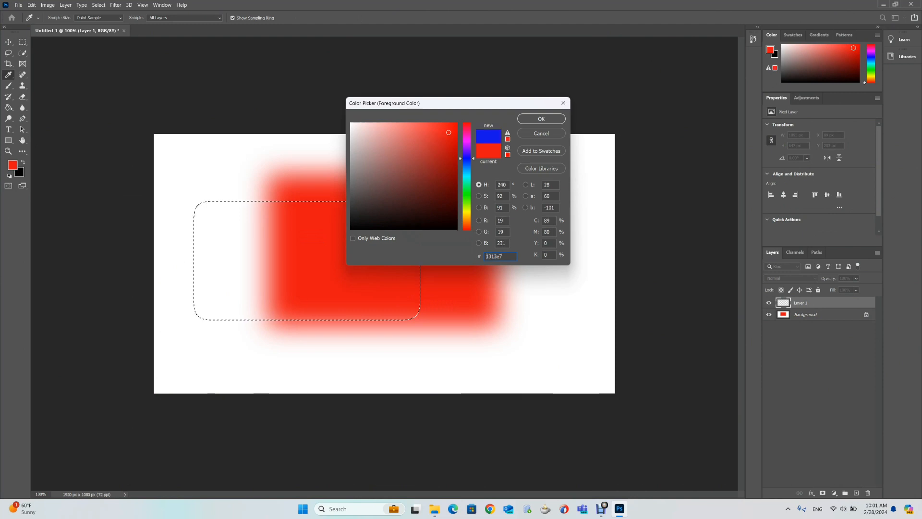
pyautogui.click(541, 119)
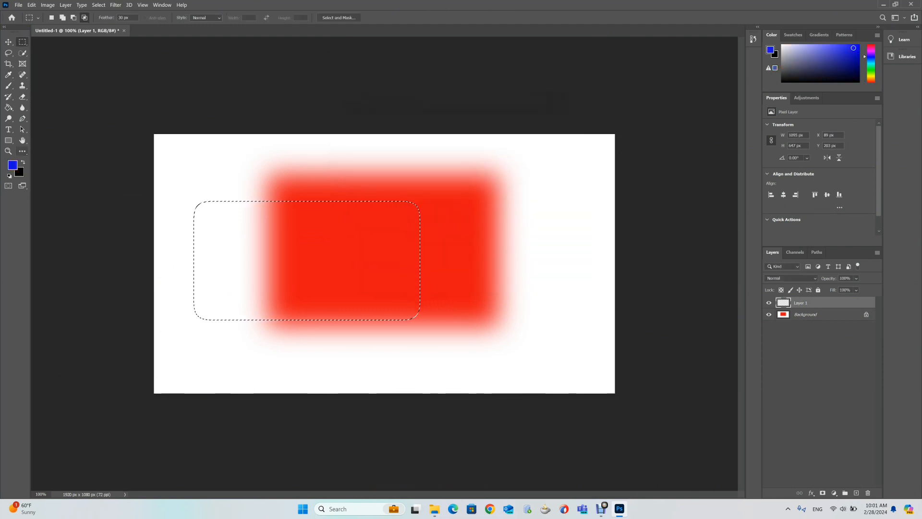
pyautogui.click(8, 108)
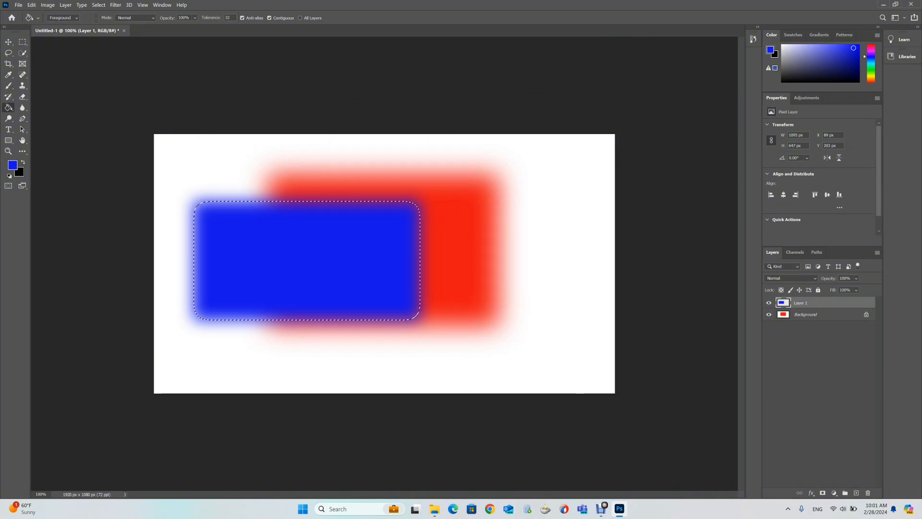
pyautogui.click(8, 42)
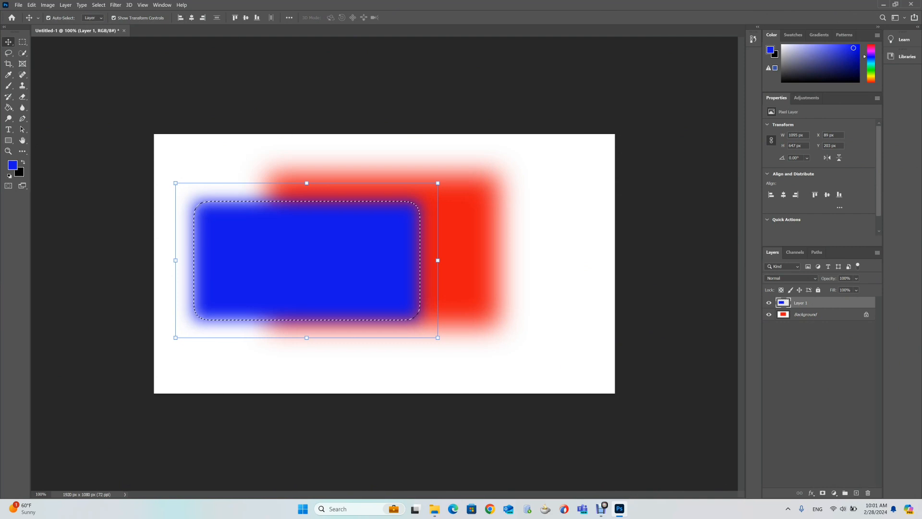
# Add another layer and select a 10 px feathered rectangle across the red shape's right edge
pyautogui.press('m')
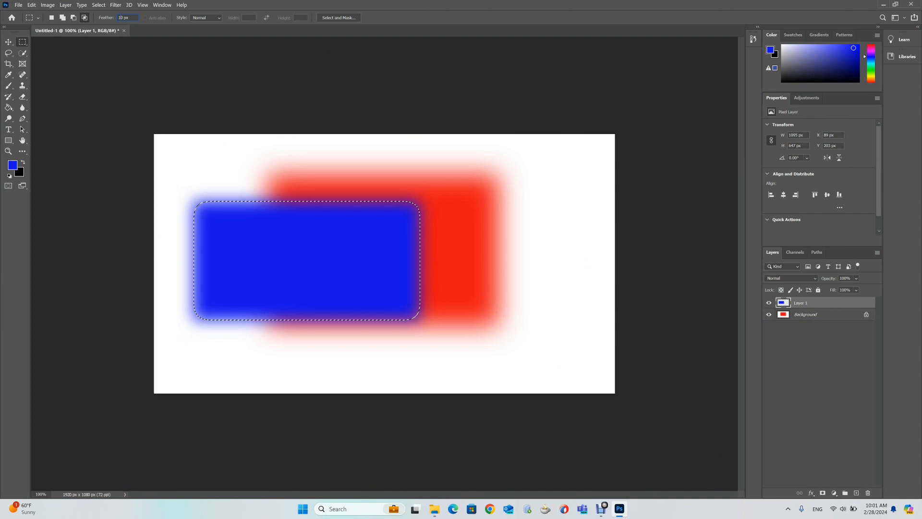
pyautogui.hotkey('ctrl', 'shift', 'alt', 'n')
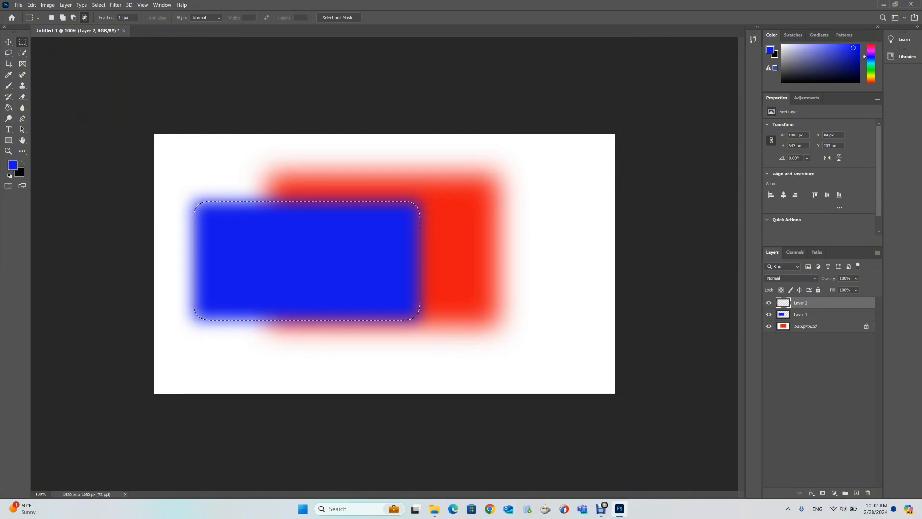
pyautogui.moveTo(474, 227); pyautogui.dragTo(597, 322)
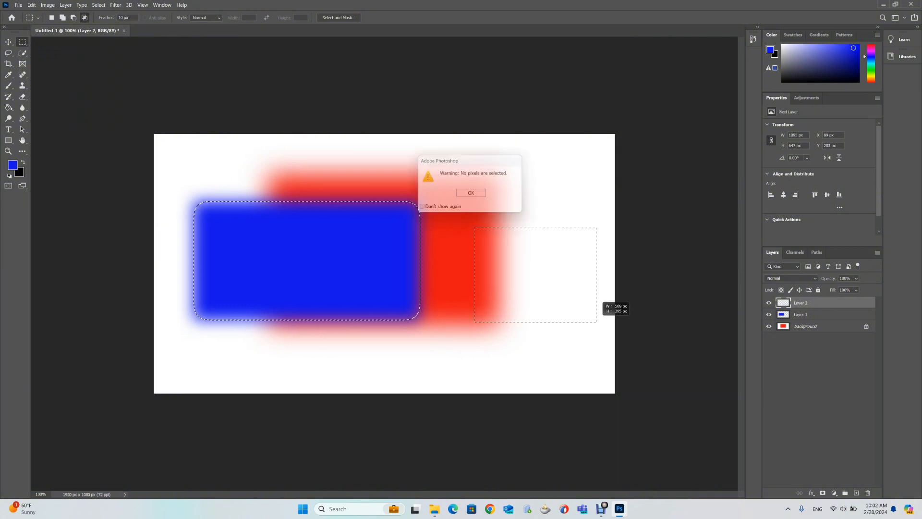
pyautogui.press('Return')
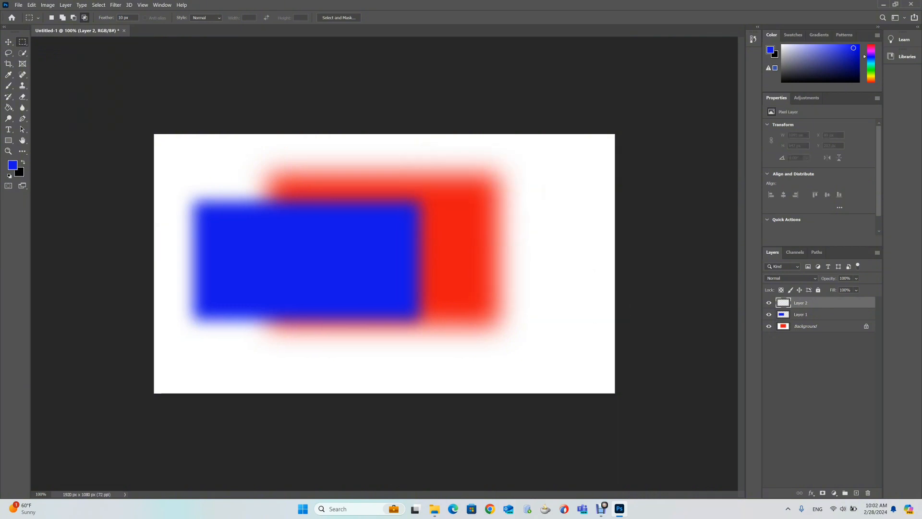
pyautogui.moveTo(469, 219); pyautogui.dragTo(577, 315)
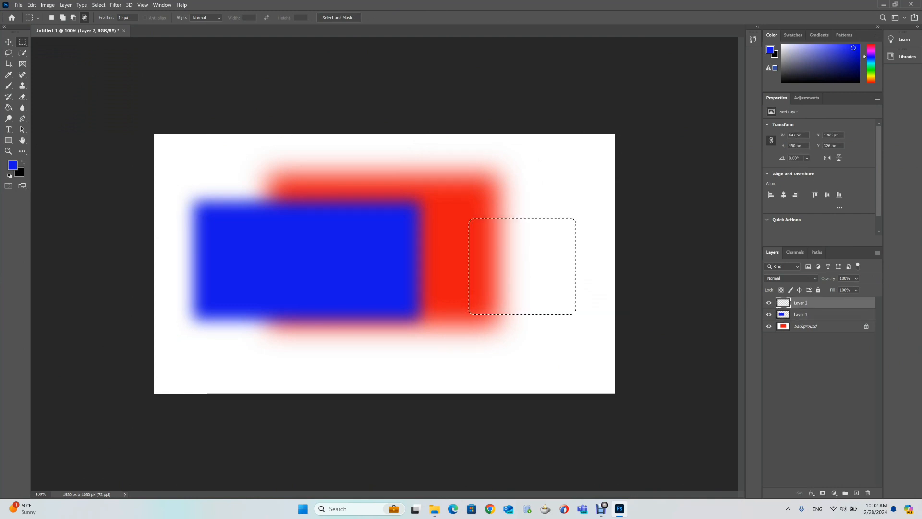
# Swap the foreground and background colors and fill the 10 px feathered selection with black
pyautogui.click(20, 173)
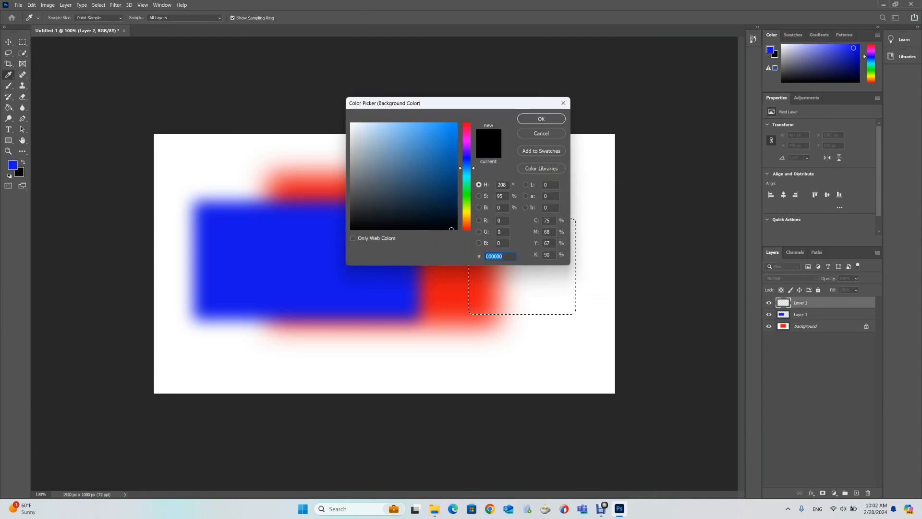
pyautogui.click(563, 103)
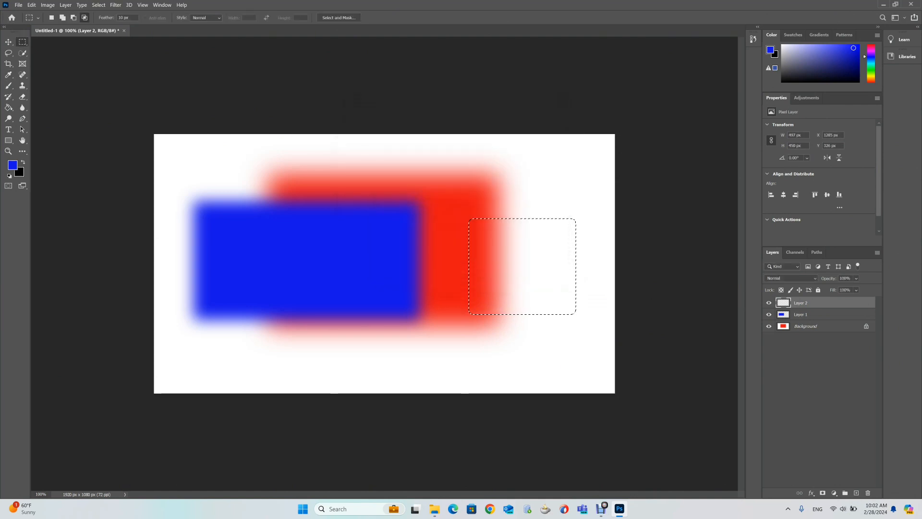
pyautogui.press('x')
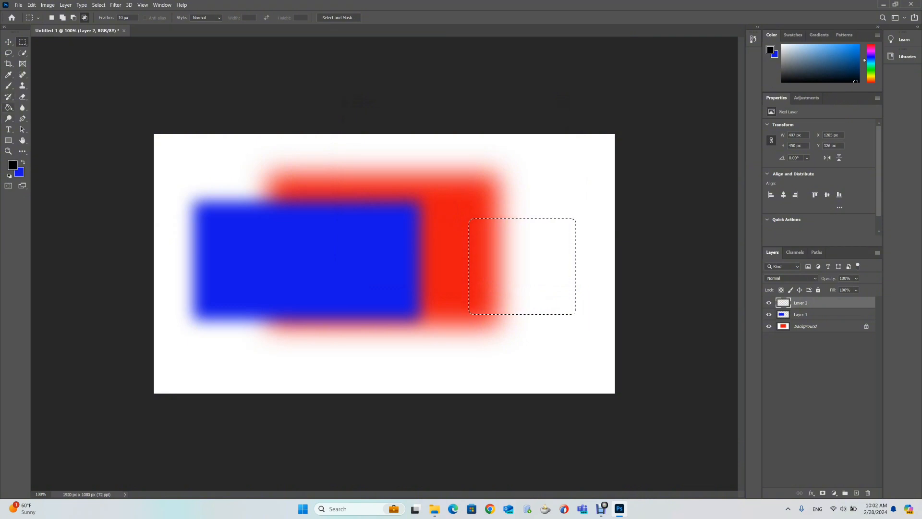
pyautogui.click(8, 108)
pyautogui.click(522, 266)
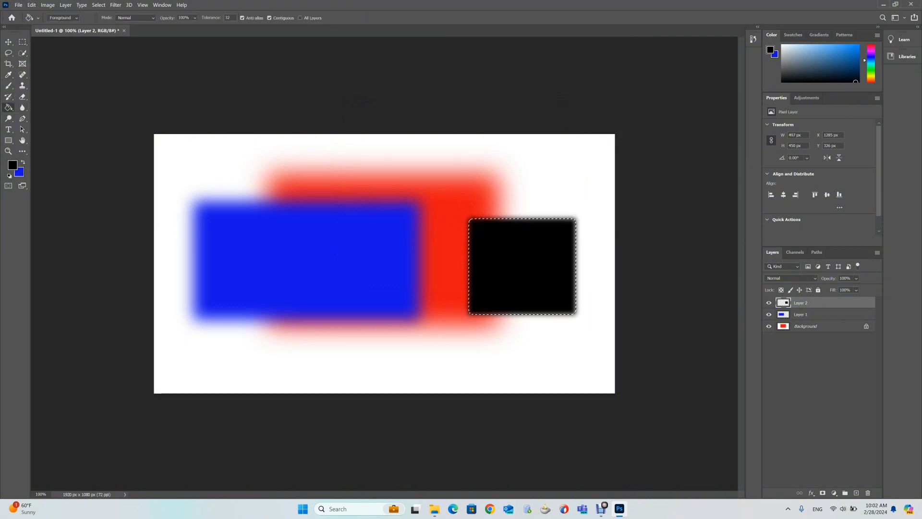
# Inspect the feathered edges up close, and undo the black rectangle together with its selection and layer
pyautogui.hotkey('ctrl', '+')
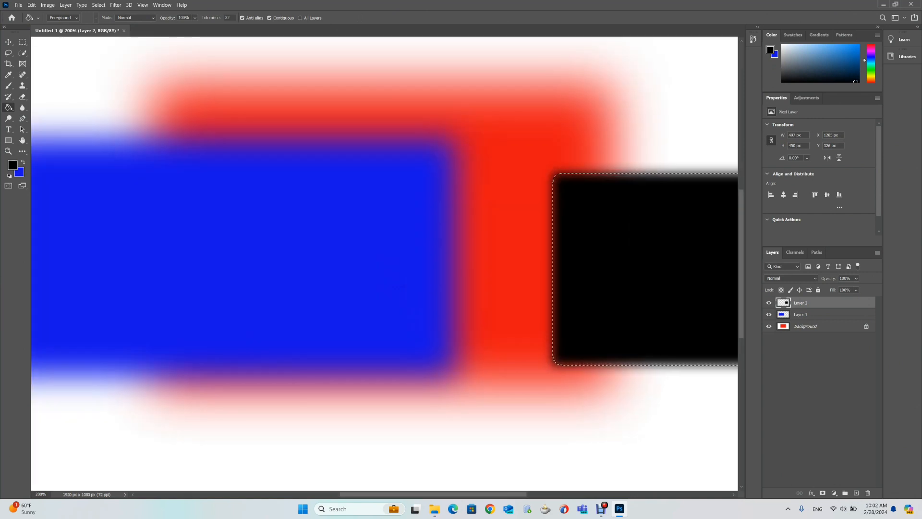
pyautogui.click(8, 41)
pyautogui.click(519, 433)
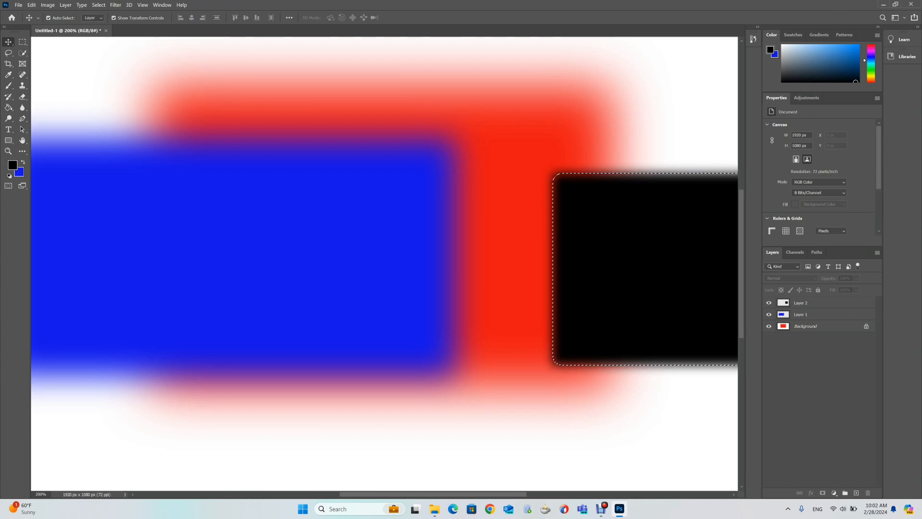
pyautogui.press('m')
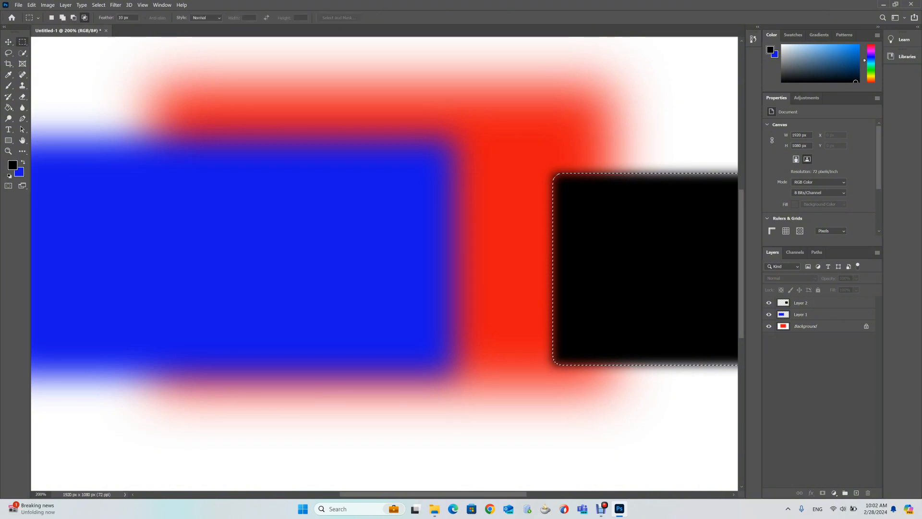
pyautogui.press('Delete')
pyautogui.hotkey('ctrl', 'd')
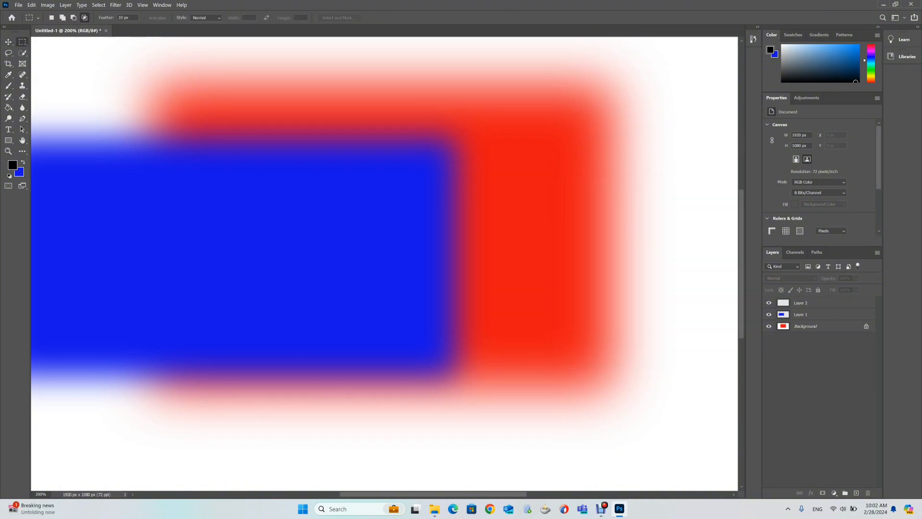
pyautogui.hotkey('ctrl', 'z')
pyautogui.hotkey('ctrl', 'z')
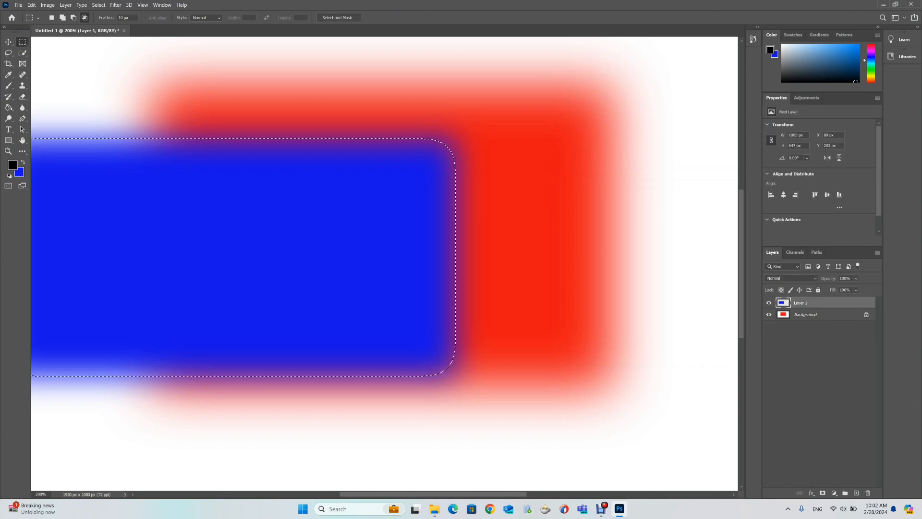
# Undo the blue fill together with its selection and layer
pyautogui.press('Delete')
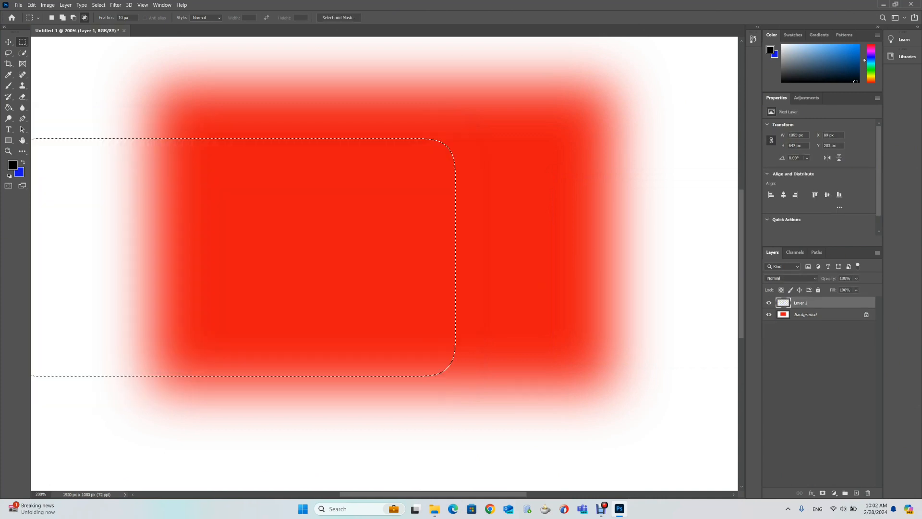
pyautogui.hotkey('ctrl', 'd')
pyautogui.press('Delete')
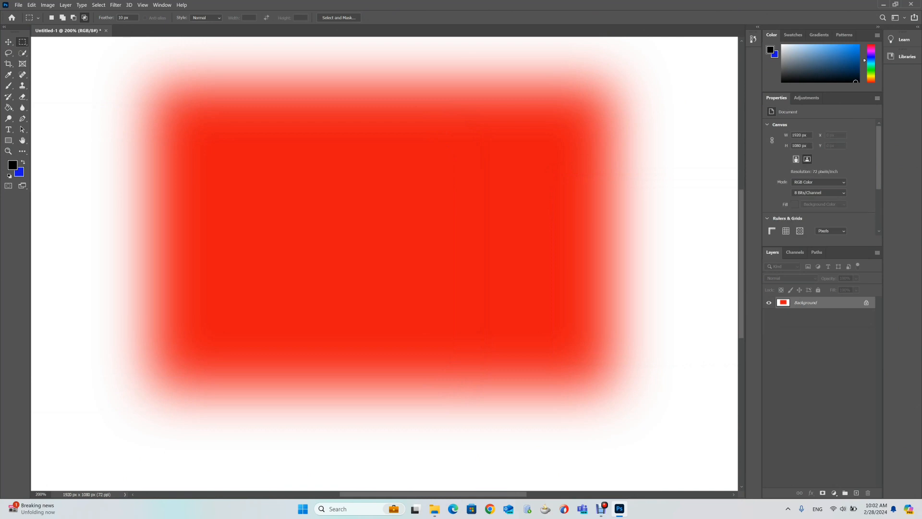
# Undo the red fill back to the blank white canvas and set the marquee feather to 0 px
pyautogui.hotkey('ctrl', 'z')
pyautogui.hotkey('ctrl', 'z')
pyautogui.hotkey('ctrl', 'z')
pyautogui.hotkey('ctrl', '-')
pyautogui.hotkey('ctrl', 'z')
pyautogui.hotkey('ctrl', 'z')
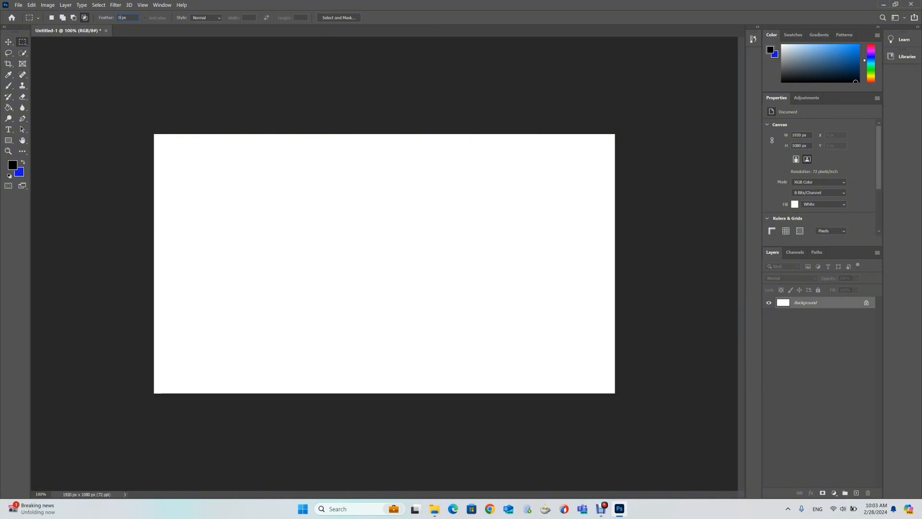
# Switch to the Elliptical Marquee tool, select a large ellipse in the middle of the canvas, and clear the selection
pyautogui.click(8, 42)
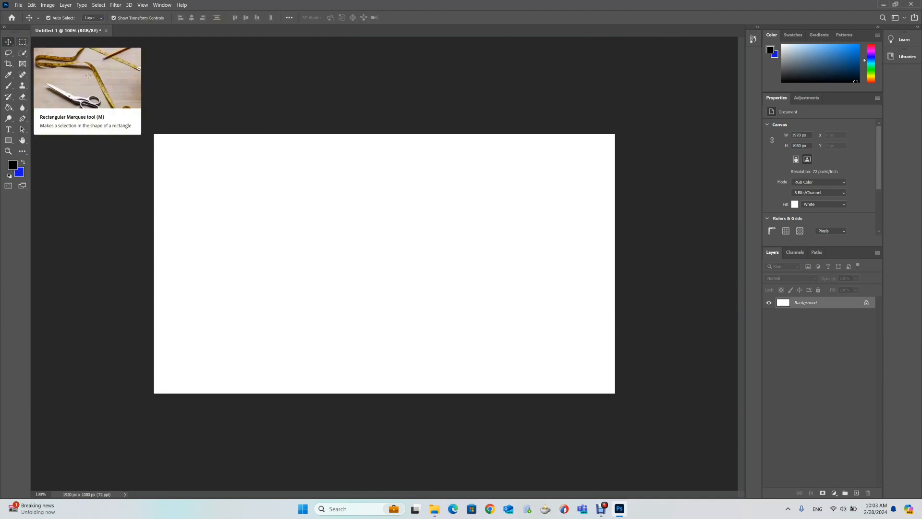
pyautogui.click(23, 42)
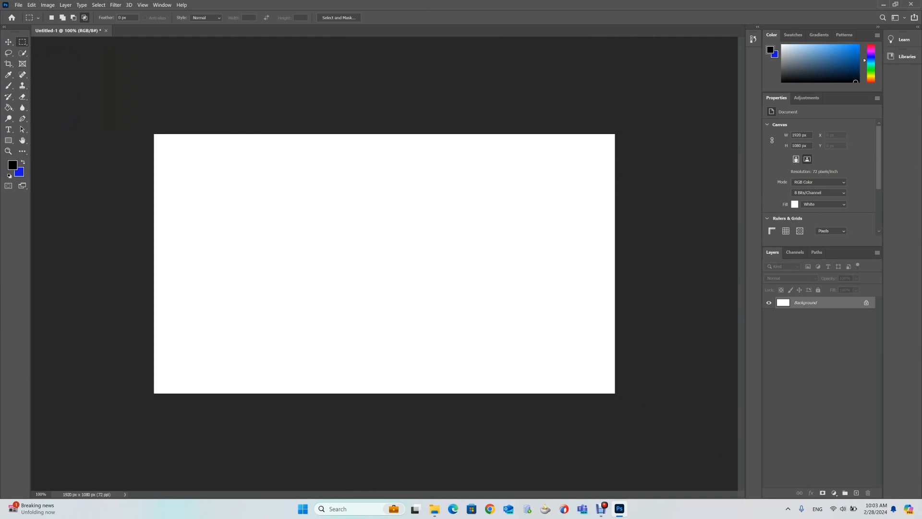
pyautogui.rightClick(22, 42)
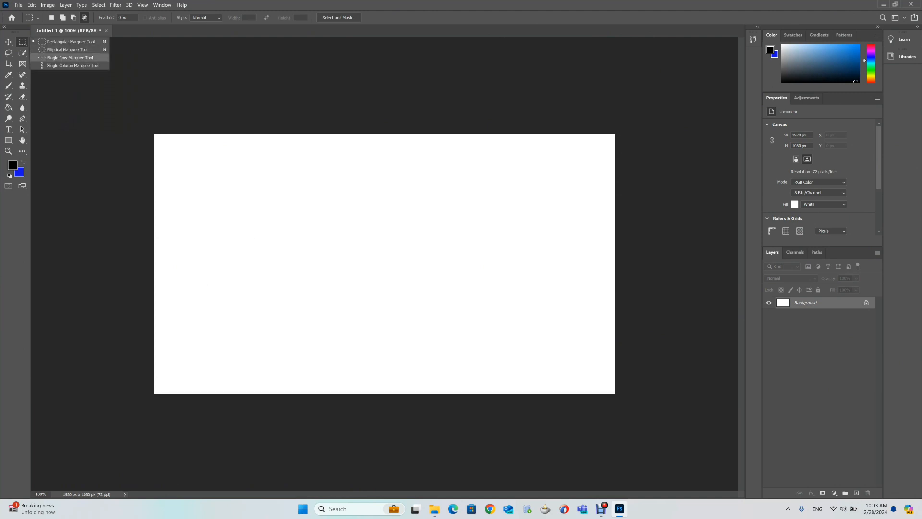
pyautogui.click(67, 49)
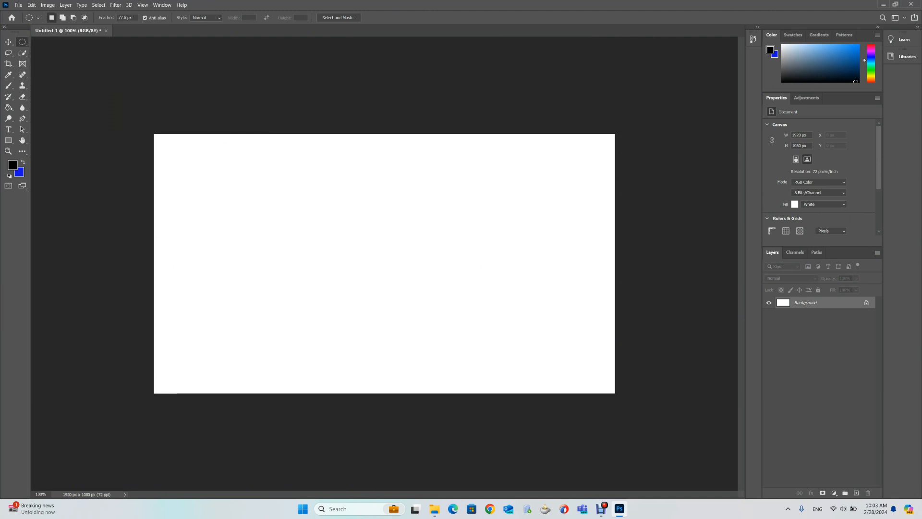
pyautogui.moveTo(286, 153); pyautogui.dragTo(516, 319)
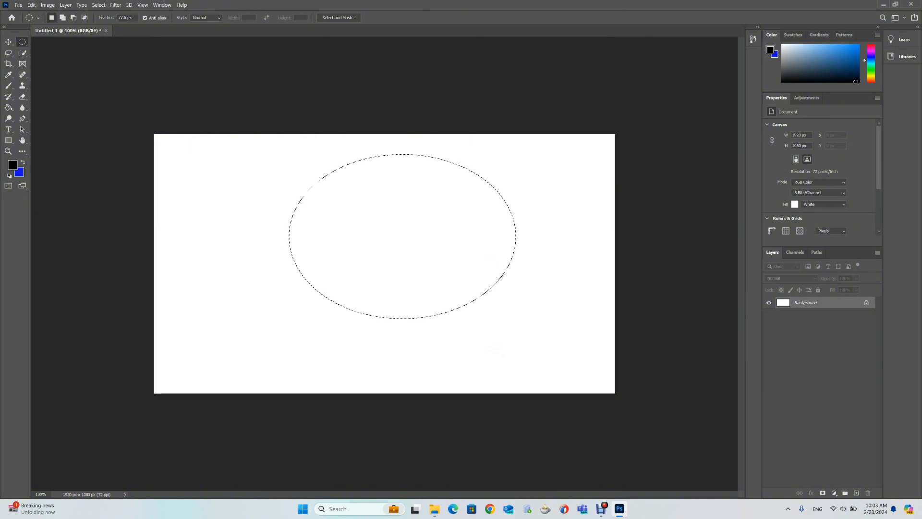
pyautogui.hotkey('ctrl', 'd')
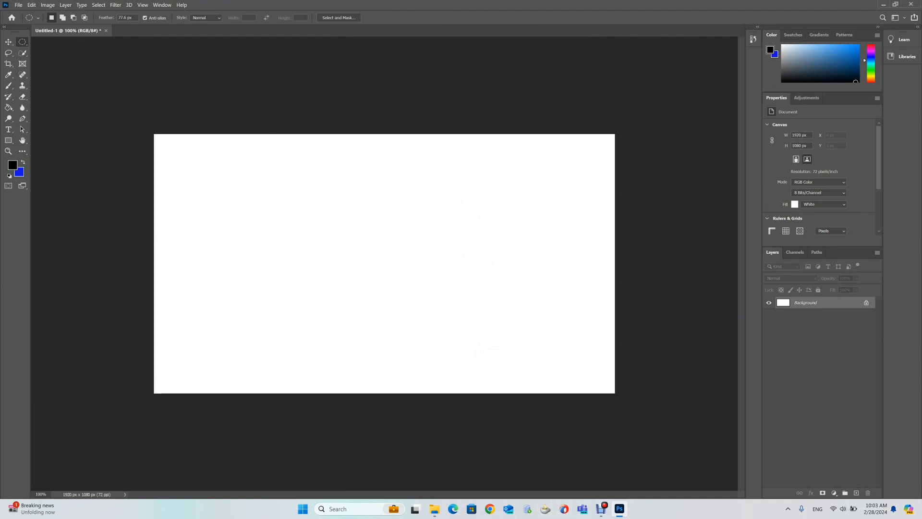
# Open Google Chrome
pyautogui.press('super')
pyautogui.write('chr')
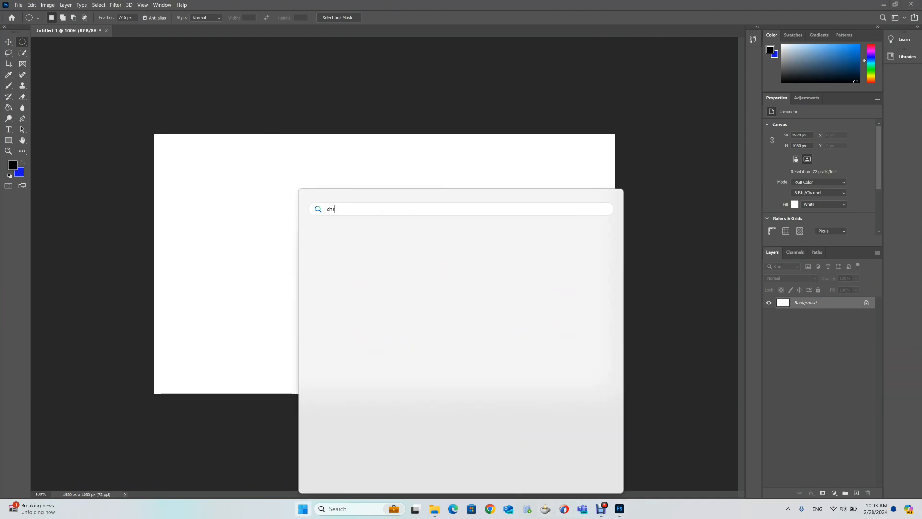
pyautogui.press('Return')
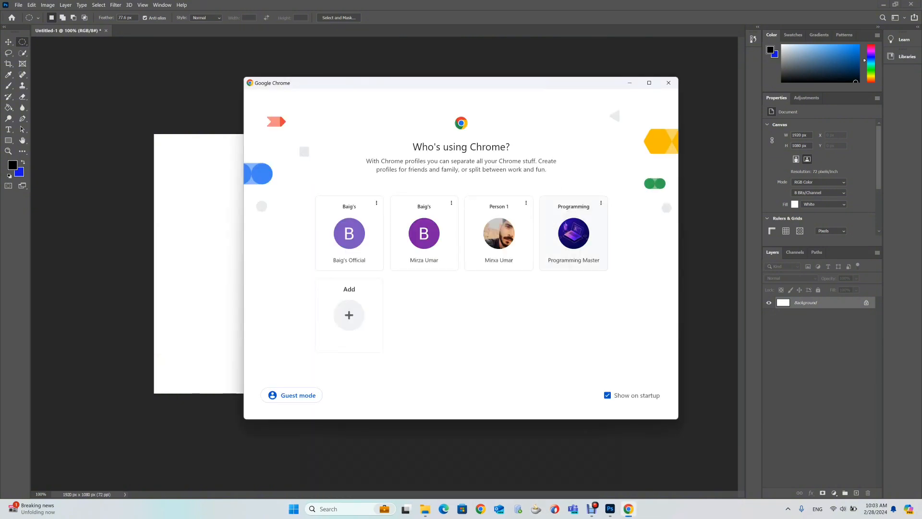
# Open unsplash.com in Chrome using the Programming profile
pyautogui.click(574, 233)
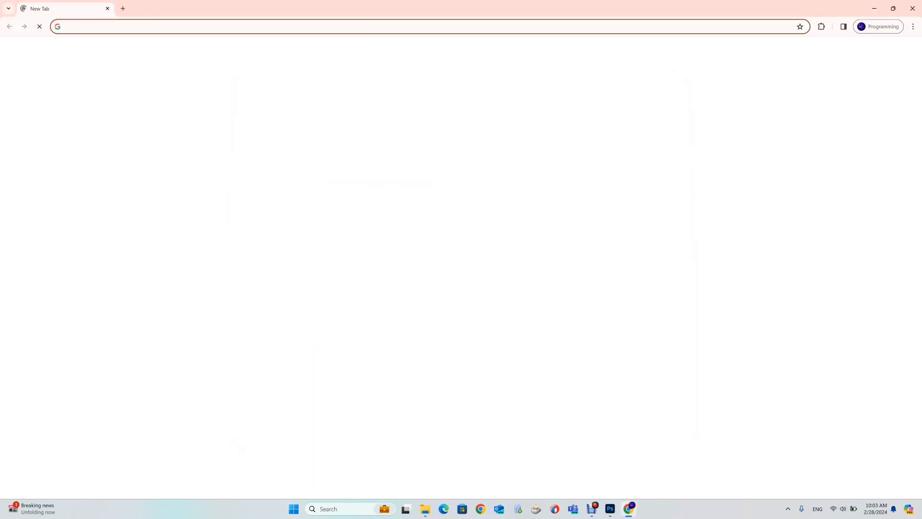
pyautogui.write('unsplash.com')
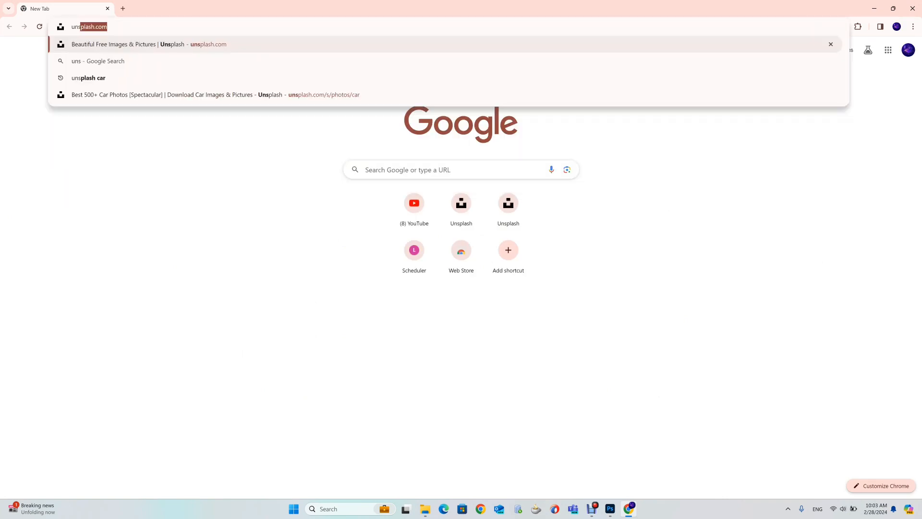
pyautogui.press('Return')
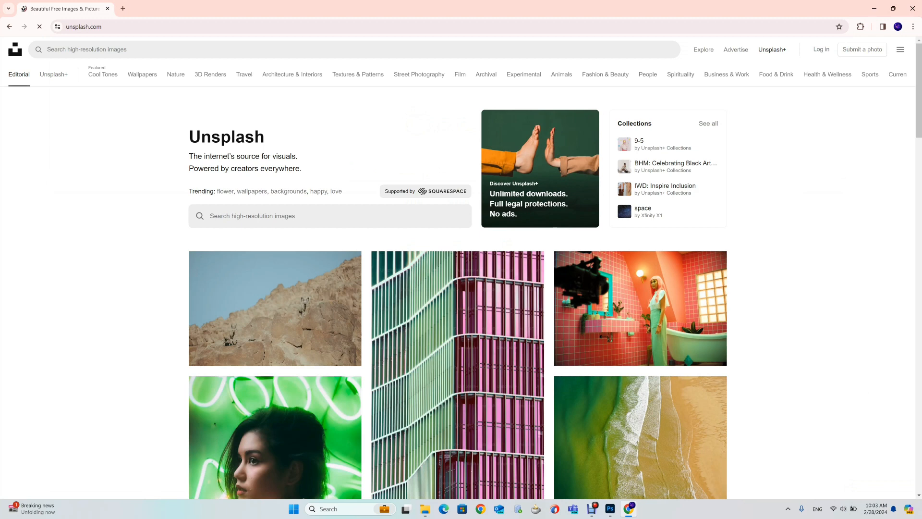
# Find the photo of the woman in front of a green neon sign, download it for free, and close the browser
pyautogui.scroll(-4, 459, 280)
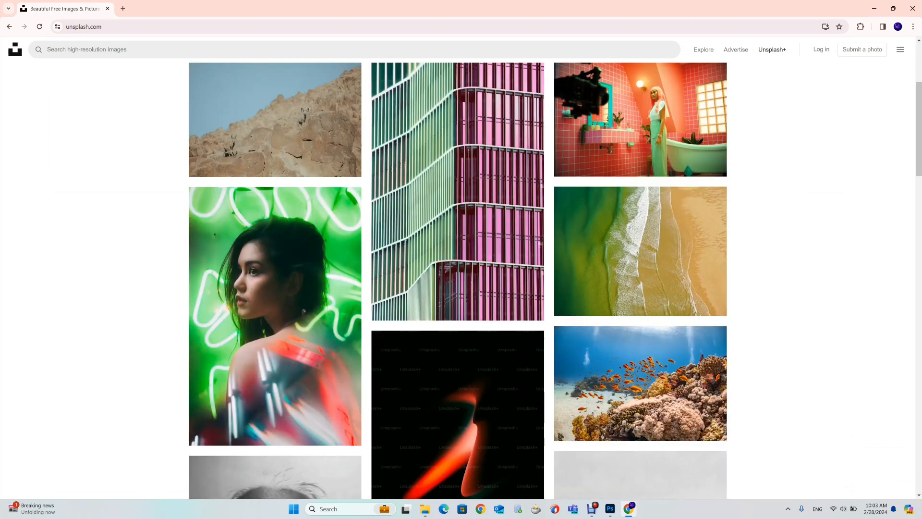
pyautogui.scroll(-1, 275, 316)
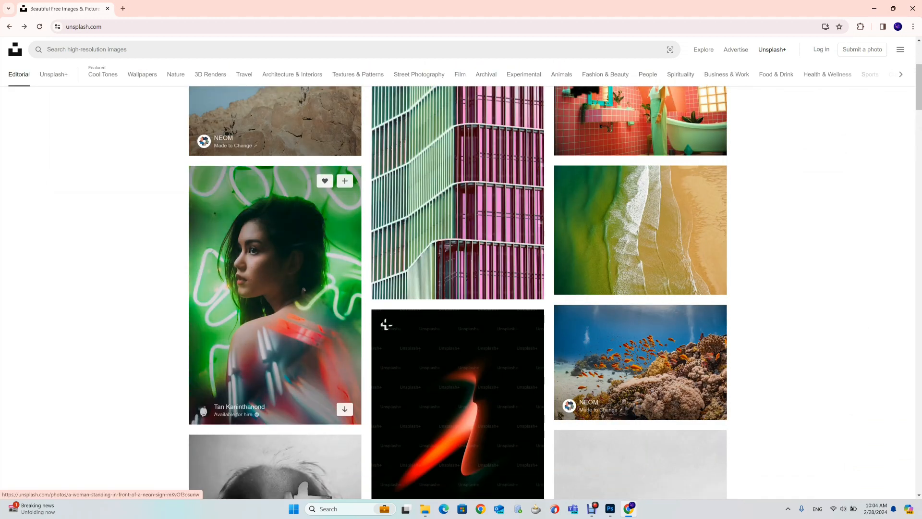
pyautogui.click(276, 316)
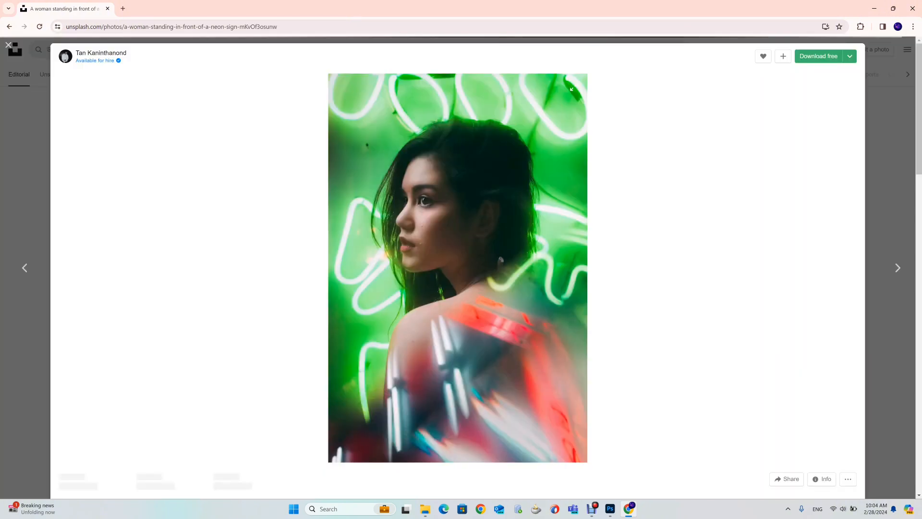
pyautogui.click(819, 56)
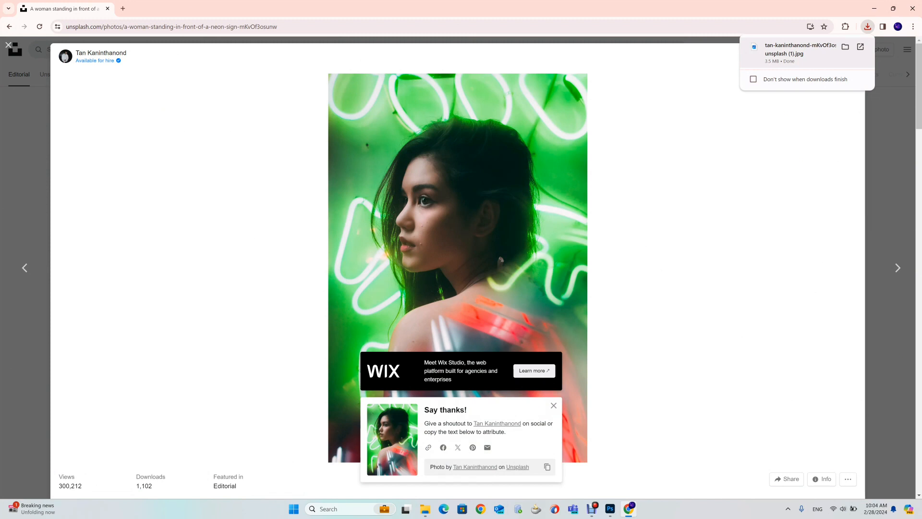
pyautogui.click(913, 8)
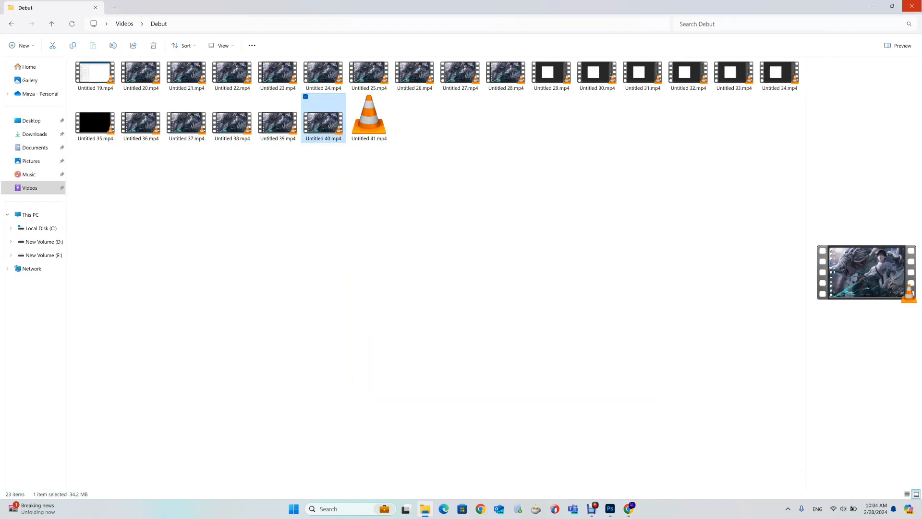
# Show the Downloads folder in a new File Explorer tab and select the newly downloaded portrait JPG
pyautogui.hotkey('ctrl', 't')
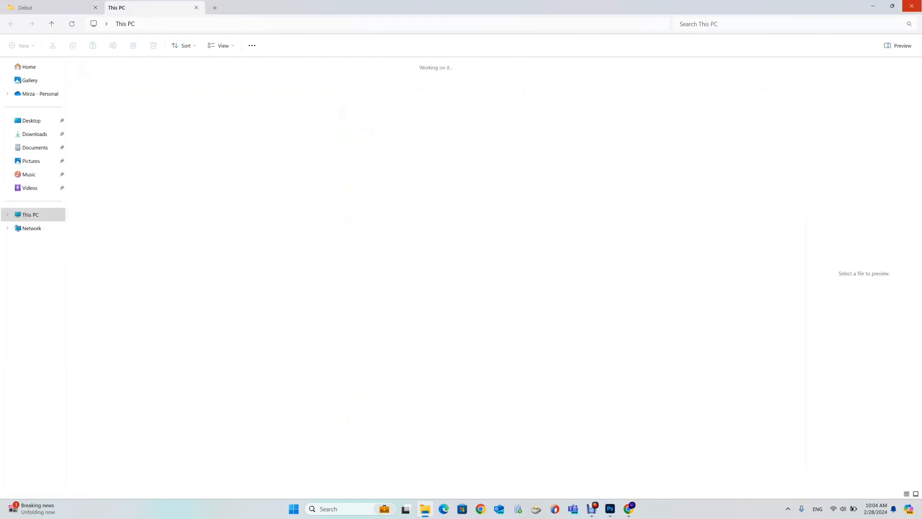
pyautogui.click(34, 135)
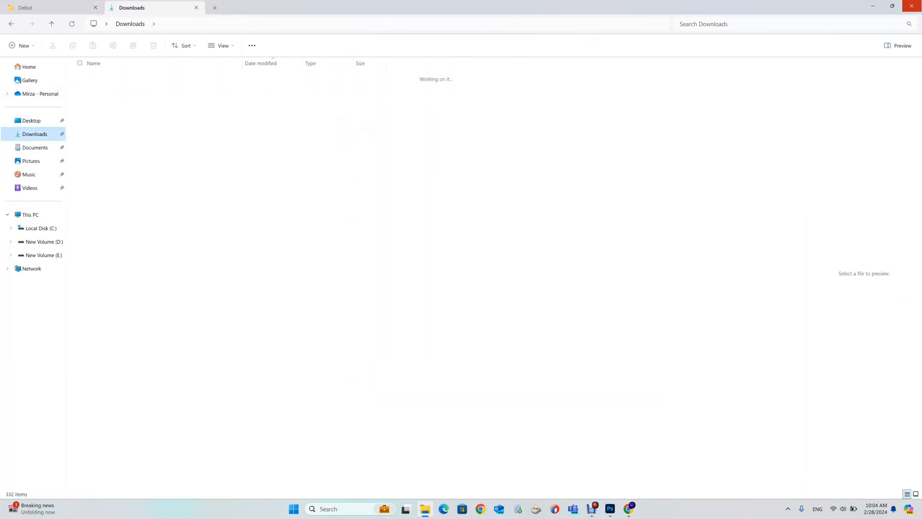
pyautogui.click(144, 88)
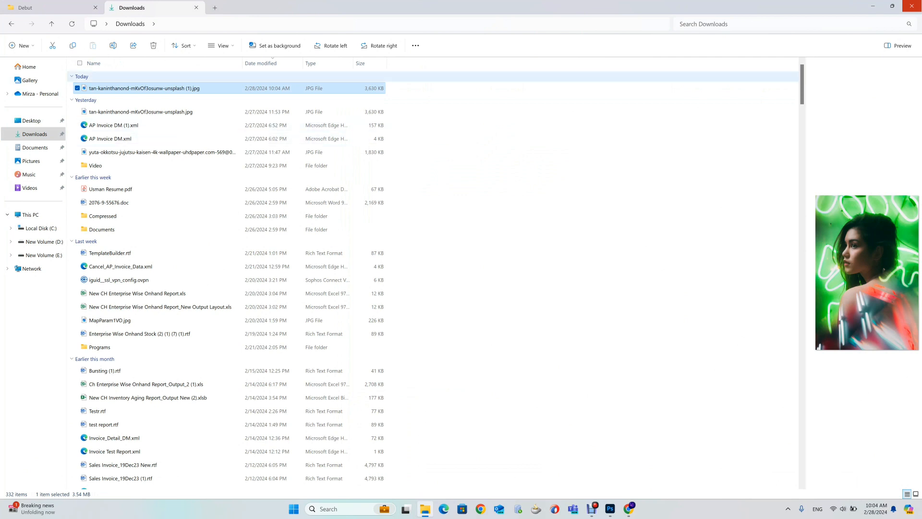
# Place the downloaded portrait into the Untitled-1 document in Photoshop and delete its layer
pyautogui.moveTo(226, 89); pyautogui.dragTo(608, 504)
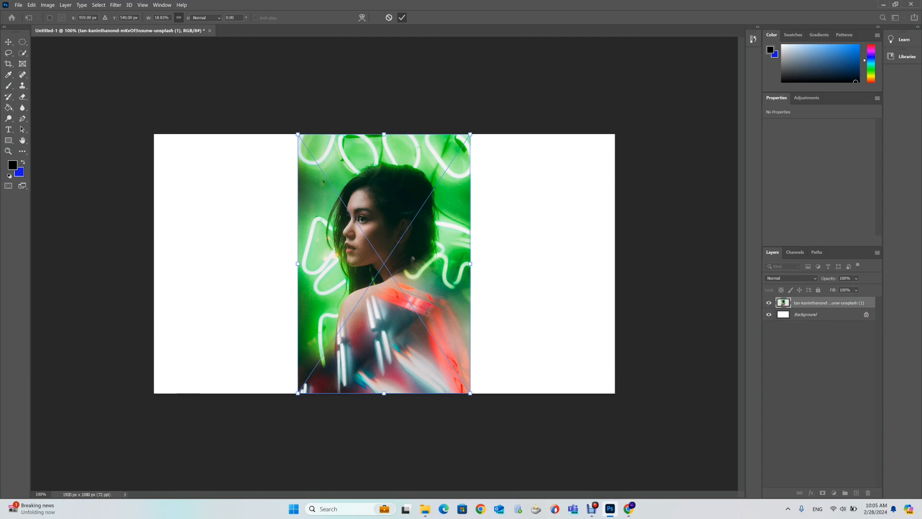
pyautogui.press('Return')
pyautogui.press('Delete')
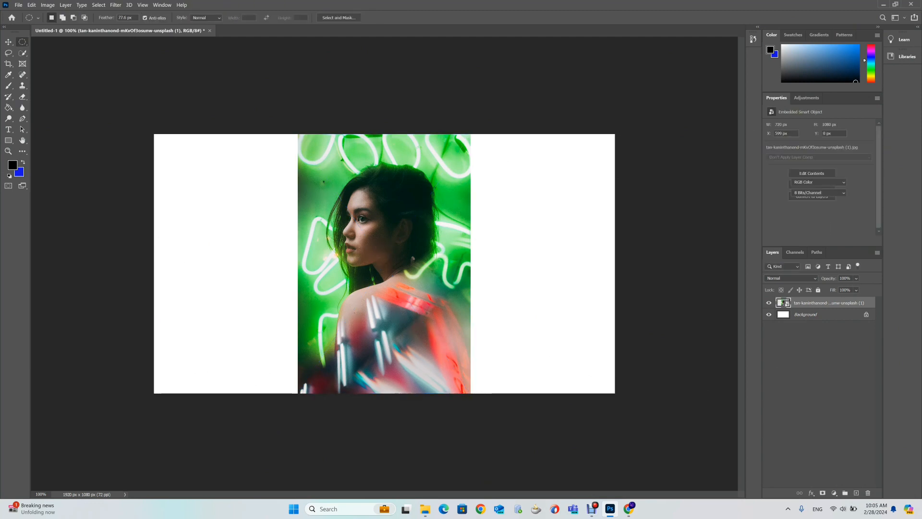
# Open the downloaded portrait from File Explorer as its own Photoshop document
pyautogui.click(425, 508)
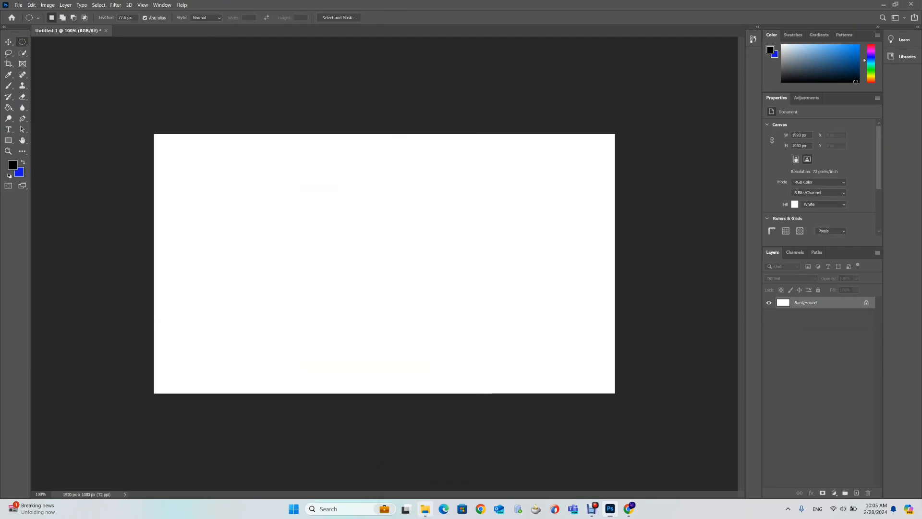
pyautogui.moveTo(193, 76); pyautogui.dragTo(385, 288)
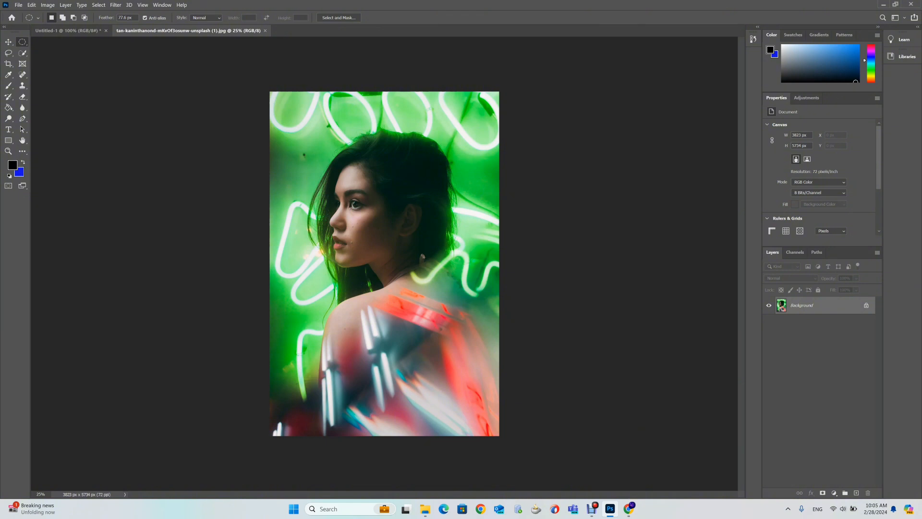
# Select a tall ellipse around the woman, invert the selection, and deselect it
pyautogui.moveTo(322, 119); pyautogui.dragTo(462, 431)
pyautogui.rightClick(421, 162)
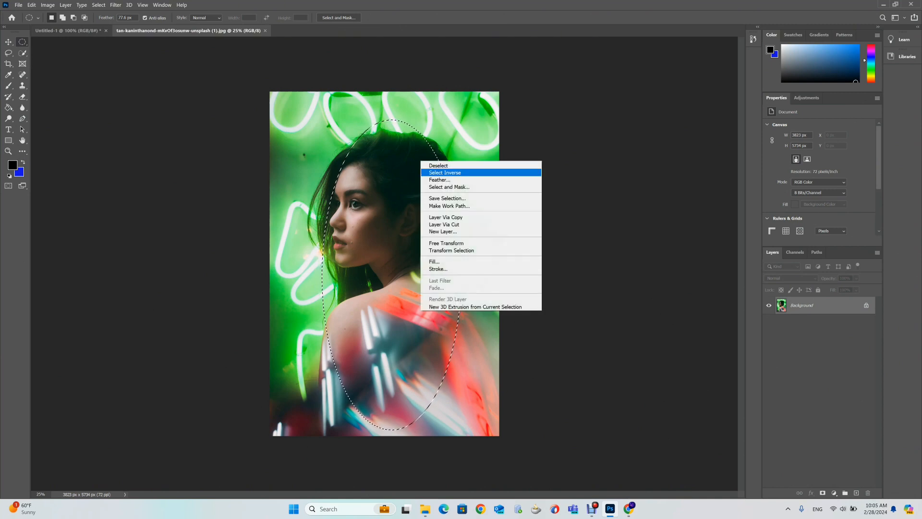
pyautogui.click(445, 173)
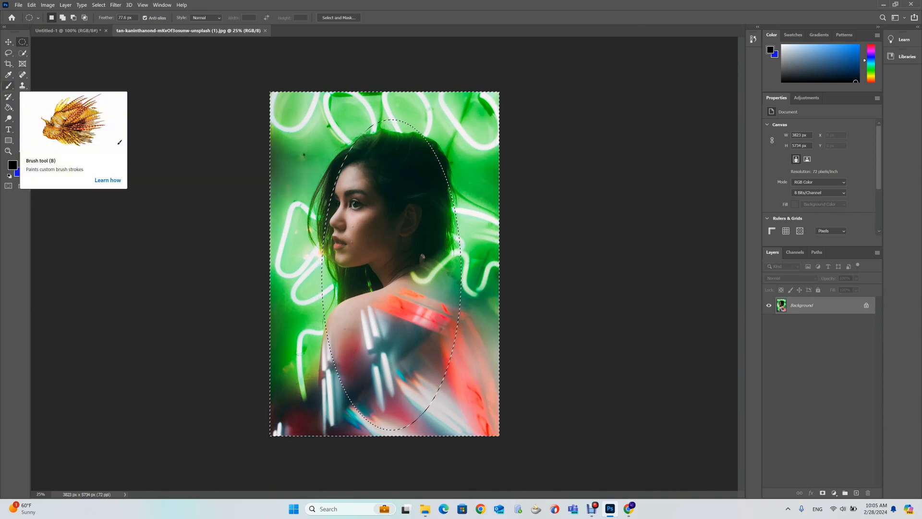
pyautogui.hotkey('ctrl', 'd')
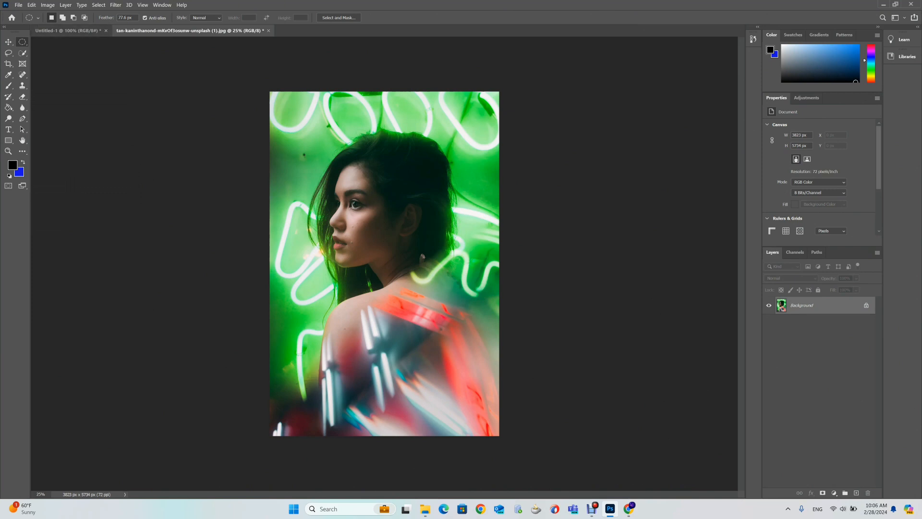
# Add a new layer and fill the area outside a tall feathered ellipse around the woman with black, clearing the selection
pyautogui.press('v')
pyautogui.hotkey('ctrl', 'shift', 'alt', 'n')
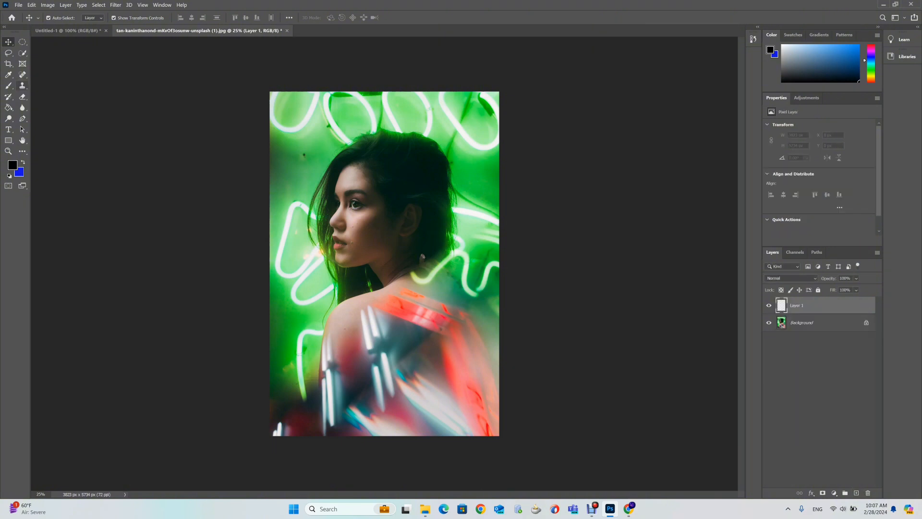
pyautogui.press('m')
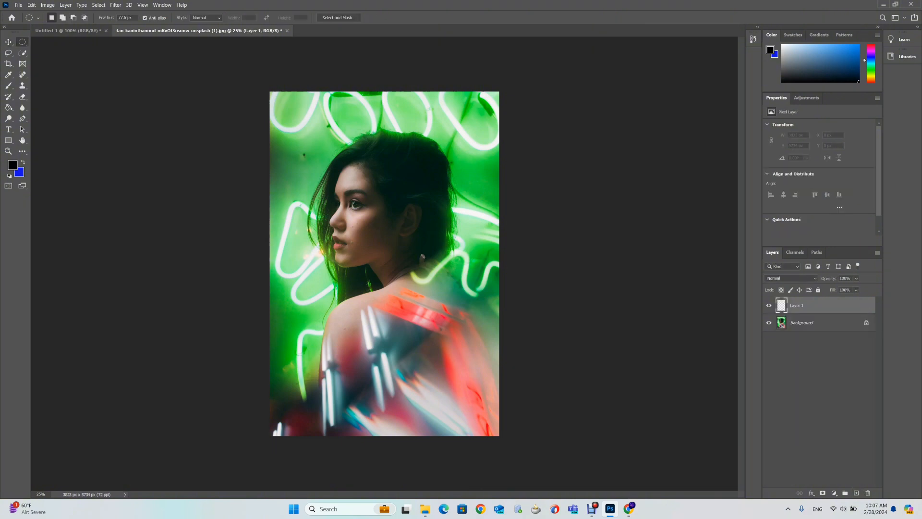
pyautogui.moveTo(312, 114); pyautogui.dragTo(464, 433)
pyautogui.rightClick(405, 207)
pyautogui.click(429, 220)
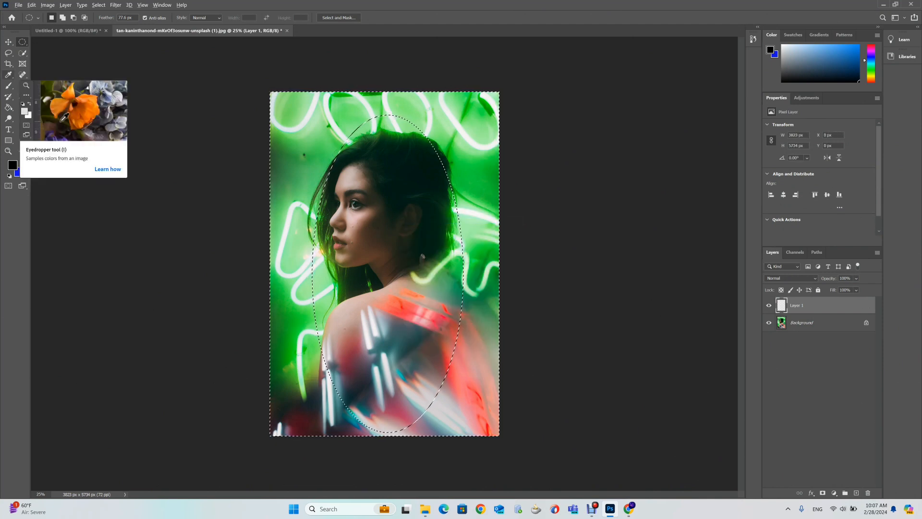
pyautogui.hotkey('alt', 'BackSpace')
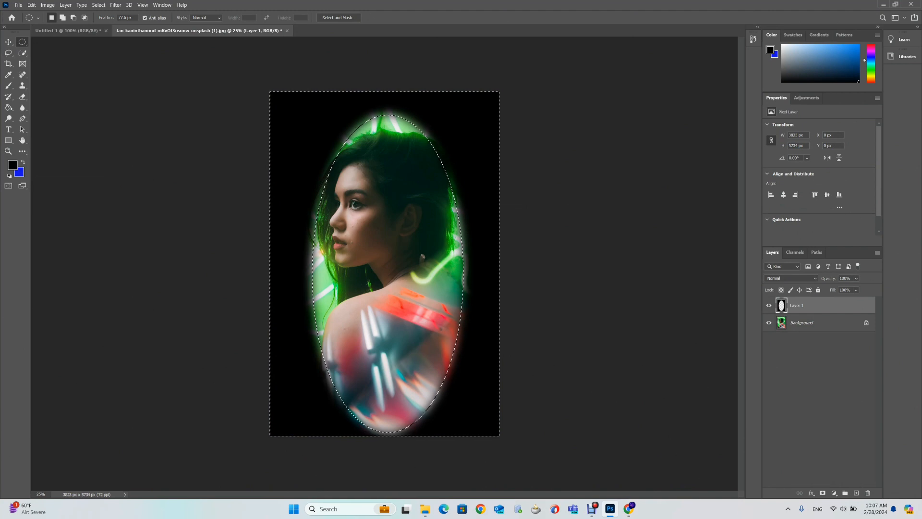
pyautogui.hotkey('ctrl', 'd')
# Try repositioning the black vignette layer over the photo with the Move tool, undoing each move
pyautogui.click(9, 42)
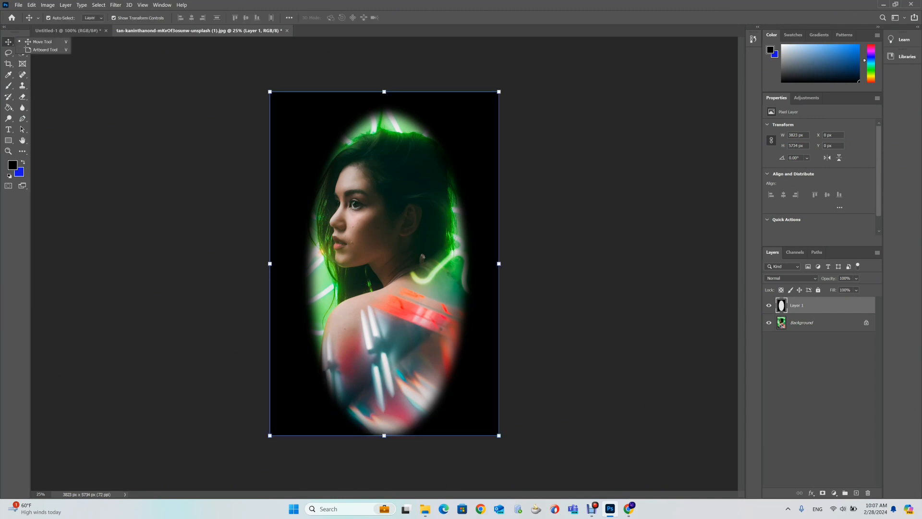
pyautogui.moveTo(317, 122); pyautogui.dragTo(313, 202)
pyautogui.hotkey('ctrl', 'z')
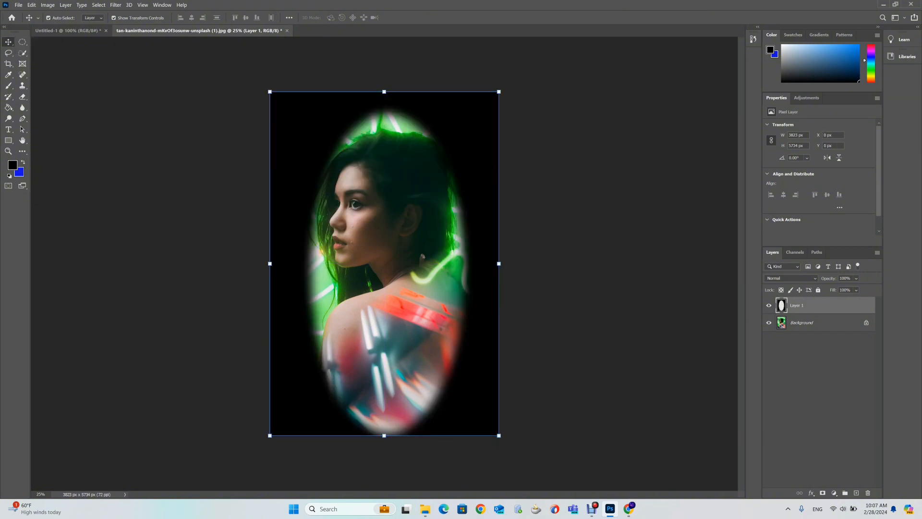
pyautogui.moveTo(352, 120); pyautogui.dragTo(445, 197)
pyautogui.hotkey('ctrl', 'z')
# Try scaling the black vignette layer down to about 76% with Free Transform, undo it, and return to the Move tool
pyautogui.hotkey('ctrl', 't')
pyautogui.moveTo(270, 92); pyautogui.dragTo(325, 173)
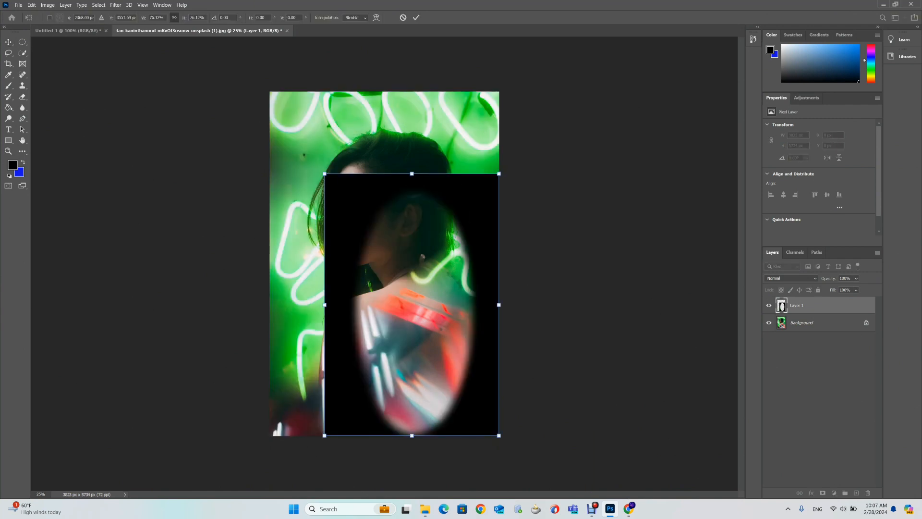
pyautogui.hotkey('ctrl', 'z')
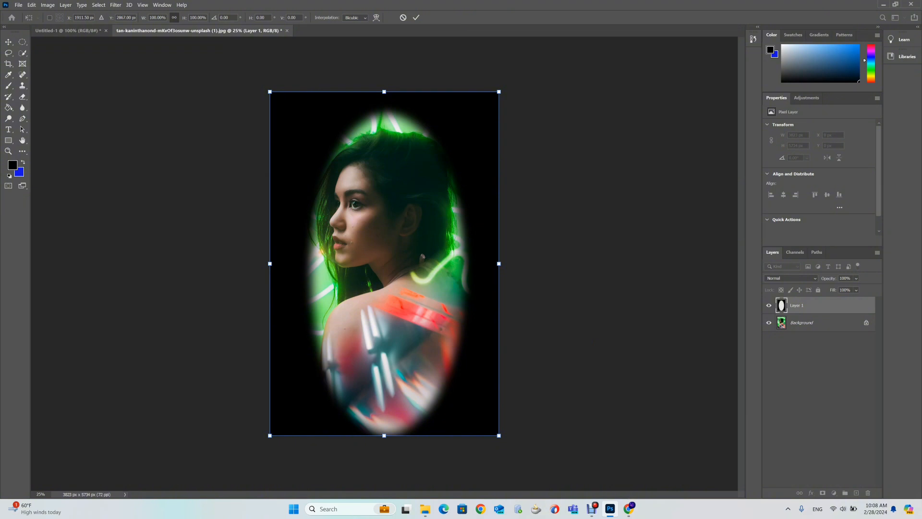
pyautogui.click(8, 41)
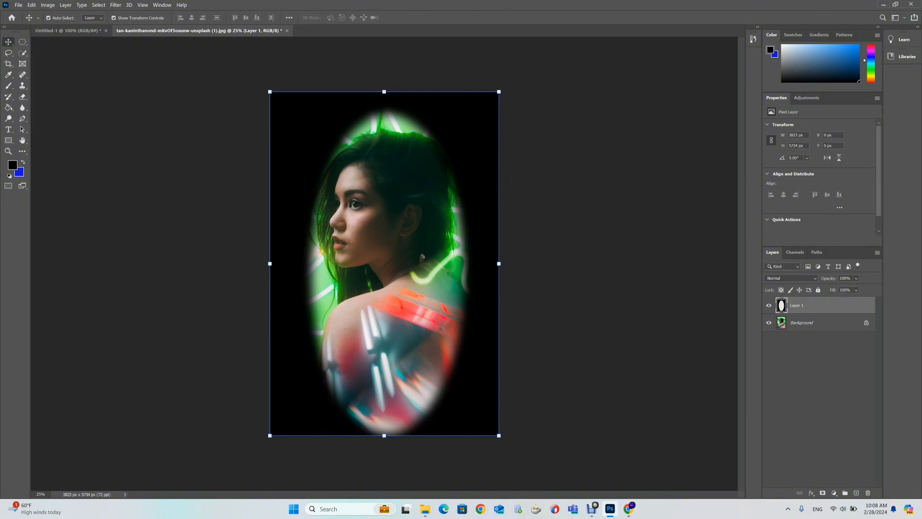
# Switch to the Elliptical Marquee tool and review the available workspace presets
pyautogui.click(22, 42)
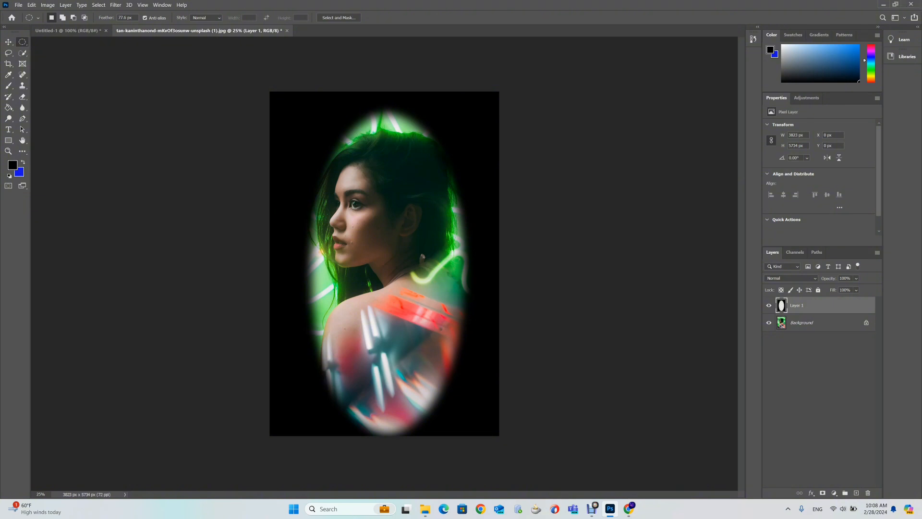
pyautogui.rightClick(22, 42)
pyautogui.hotkey('alt', 'w')
pyautogui.moveTo(192, 21)
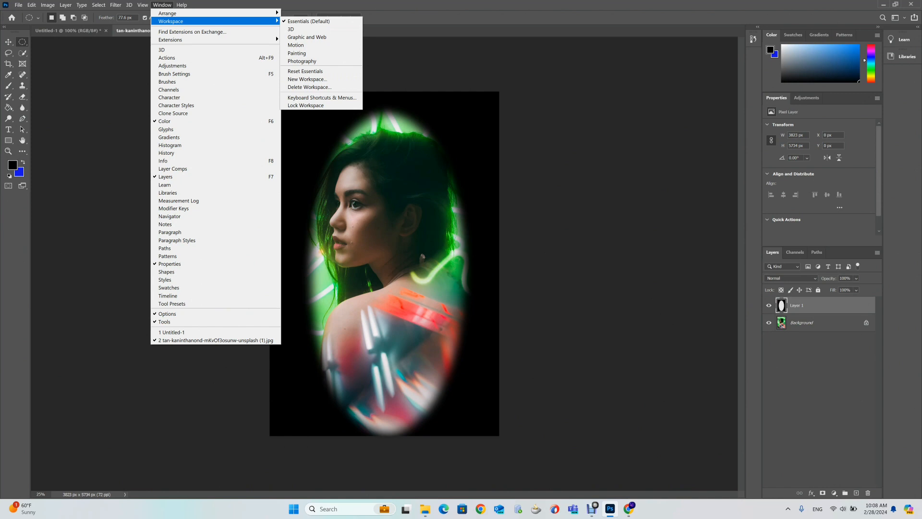
# Look through the Swatches, Gradients and Patterns collections and return to the Color picker
pyautogui.click(793, 36)
pyautogui.click(820, 35)
pyautogui.click(844, 35)
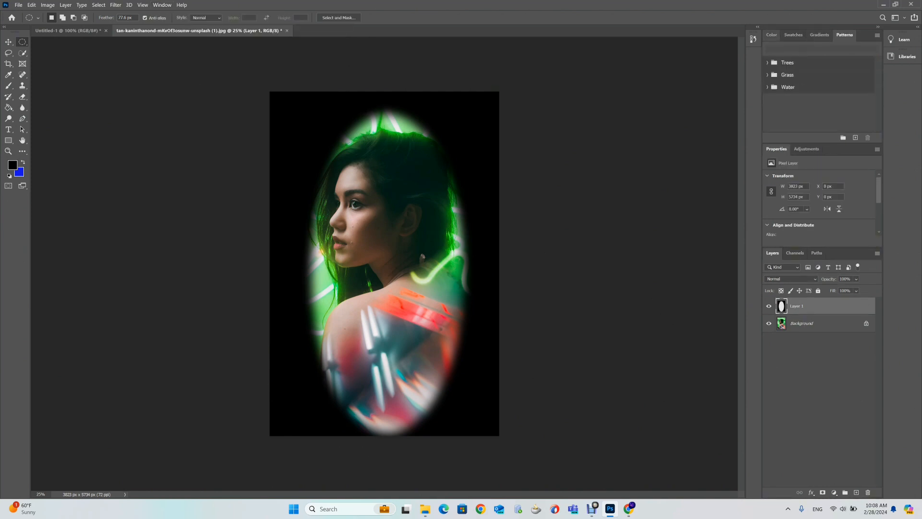
pyautogui.click(772, 35)
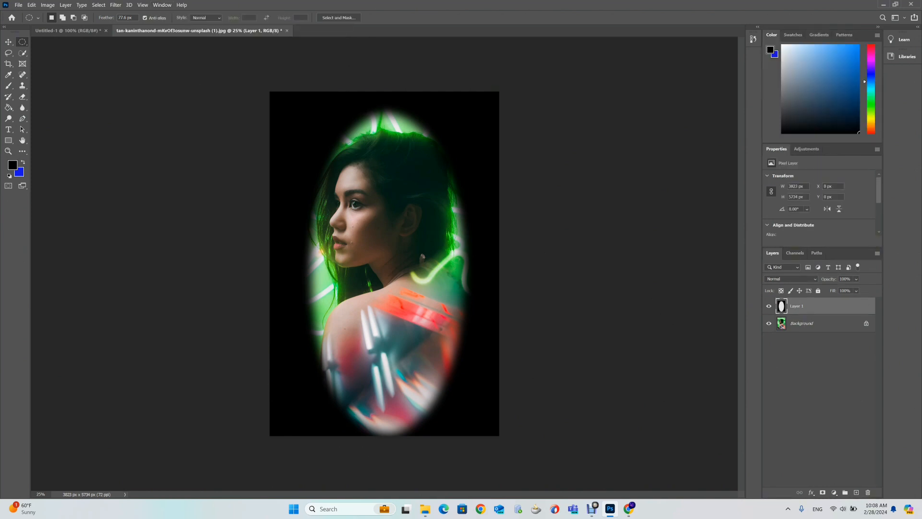